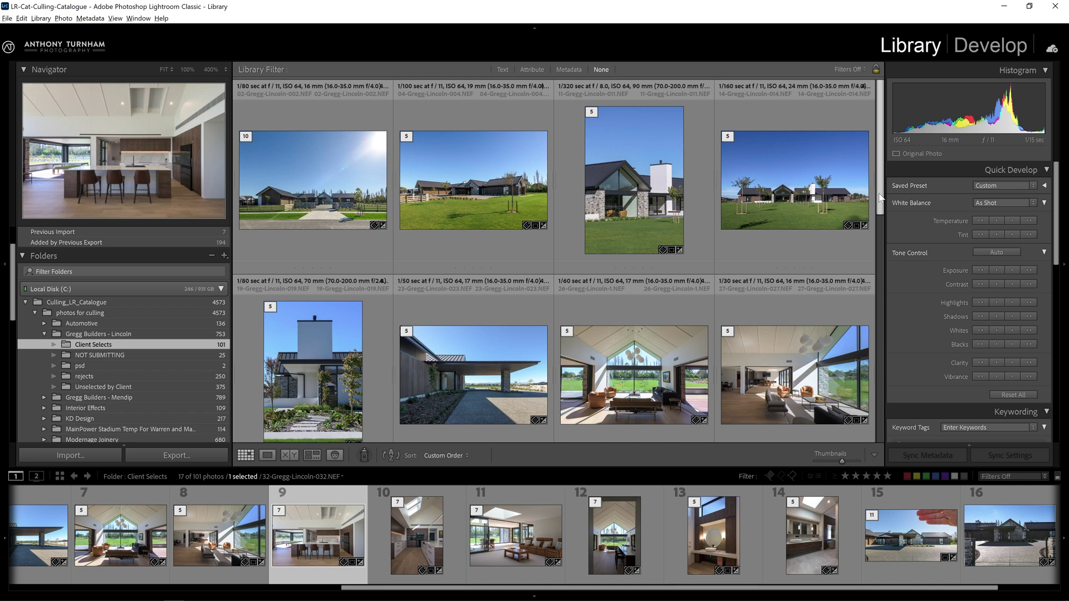
drag(879, 195, 911, 409)
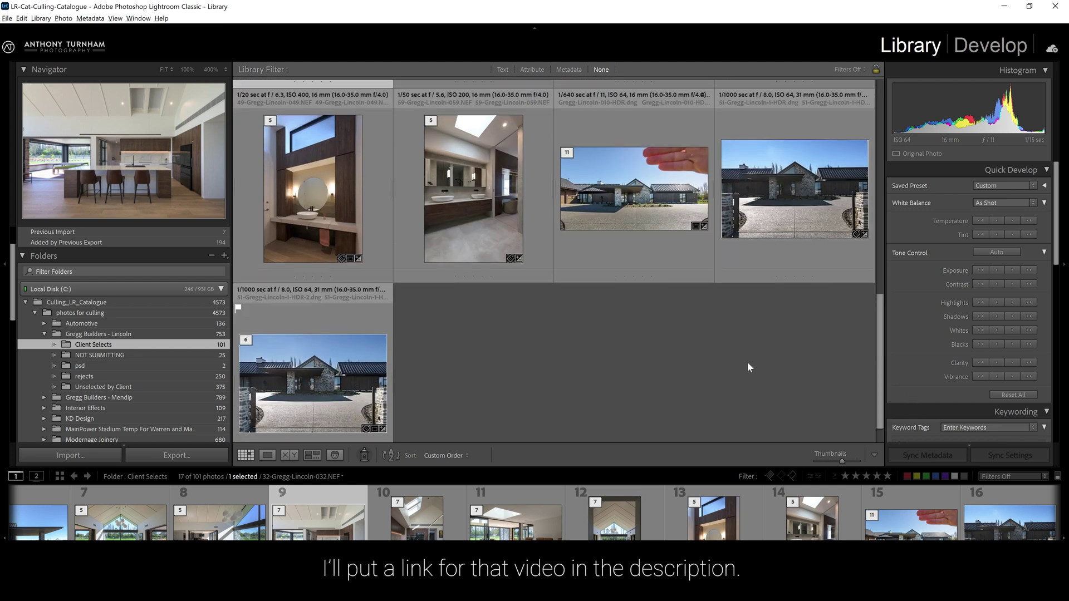
scroll(747, 361, up, 6)
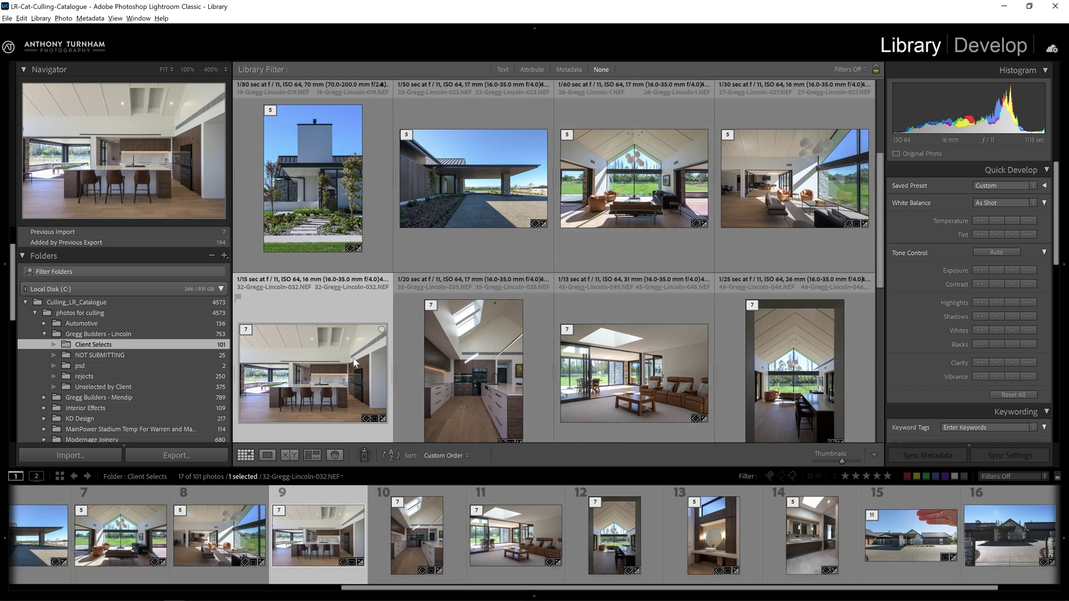
double_click(312, 368)
key(d)
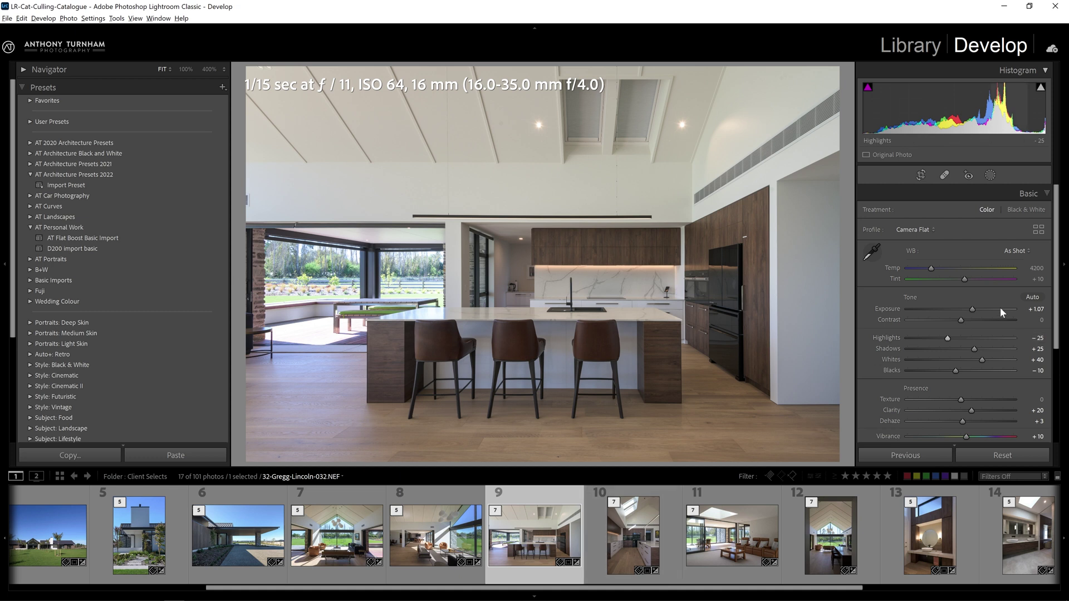
Expand the Transform panel and draw Guided Upright guides along the ceiling, island and walls
scroll(1047, 242, down, 2)
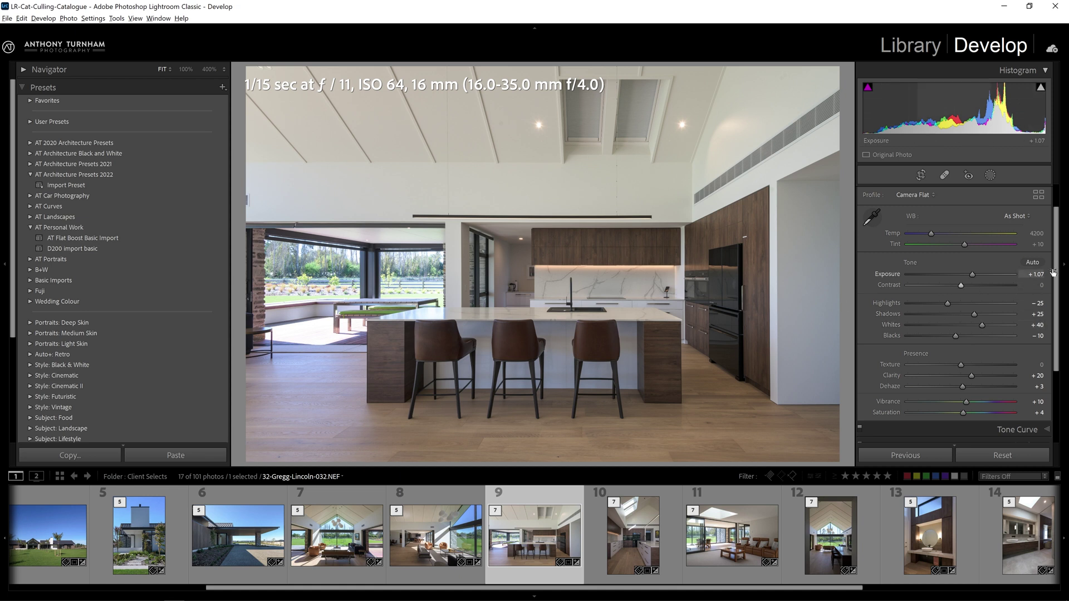
drag(1052, 272, 1060, 346)
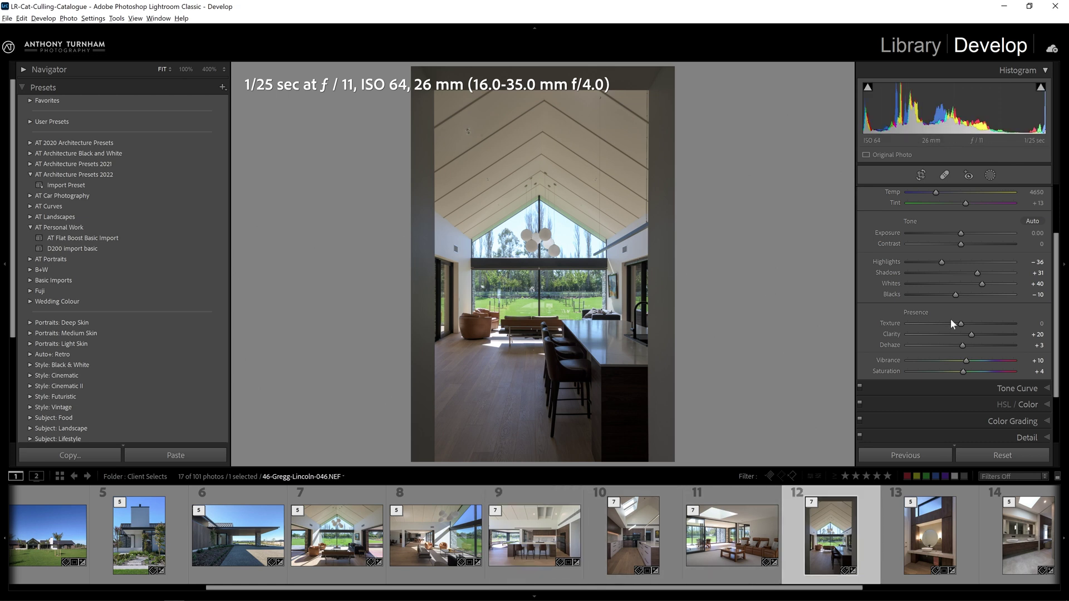
scroll(999, 387, down, 1)
scroll(997, 390, down, 1)
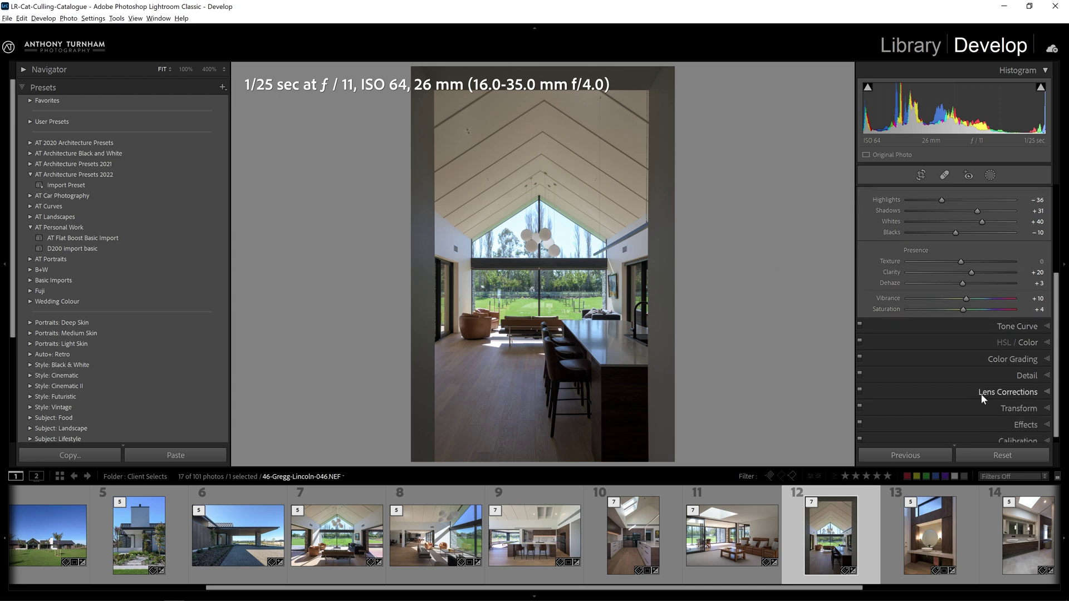
click(1021, 408)
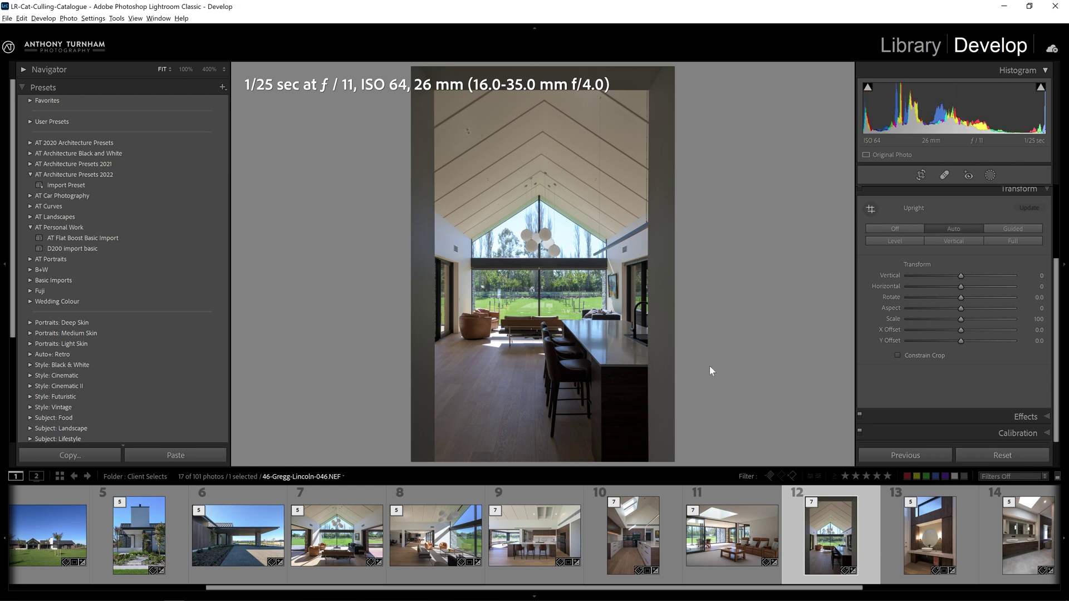
click(519, 540)
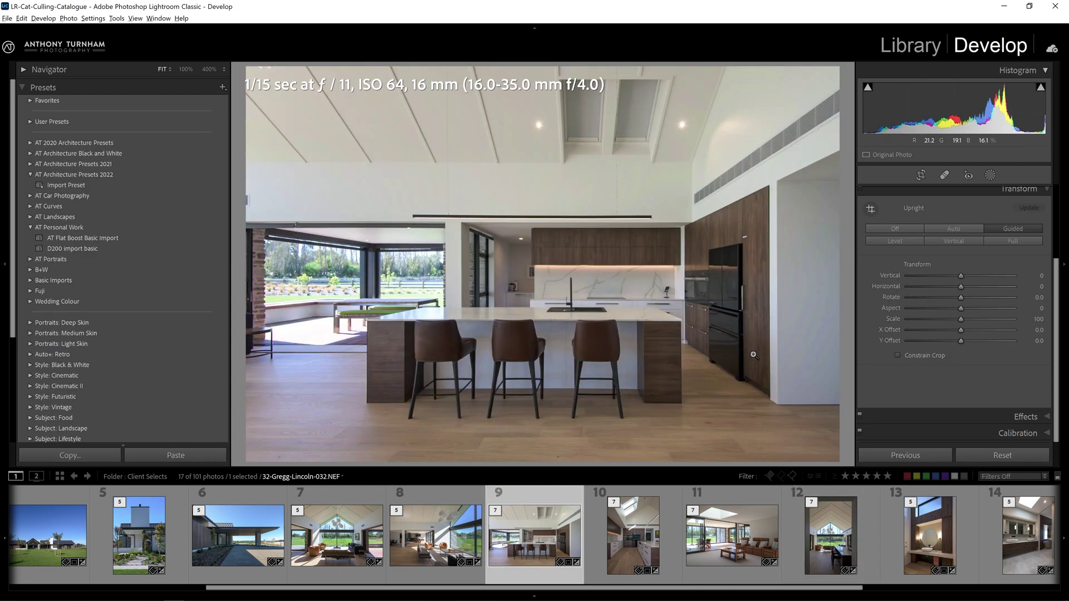
click(870, 208)
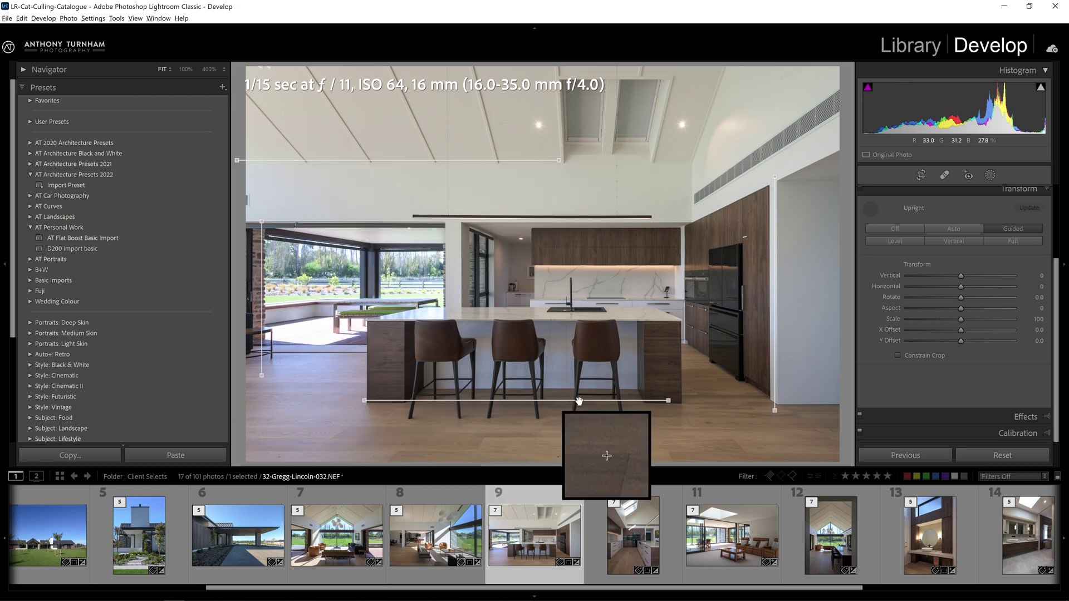
Reset the kitchen photo to view it unedited, then undo the reset to restore the edits
click(1028, 454)
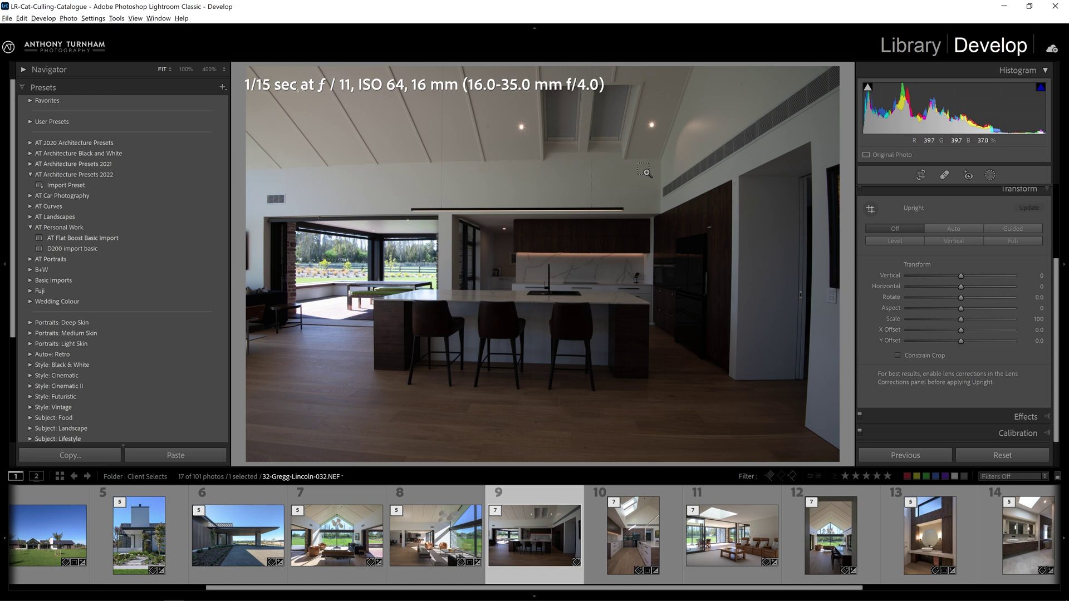
key(ctrl+z)
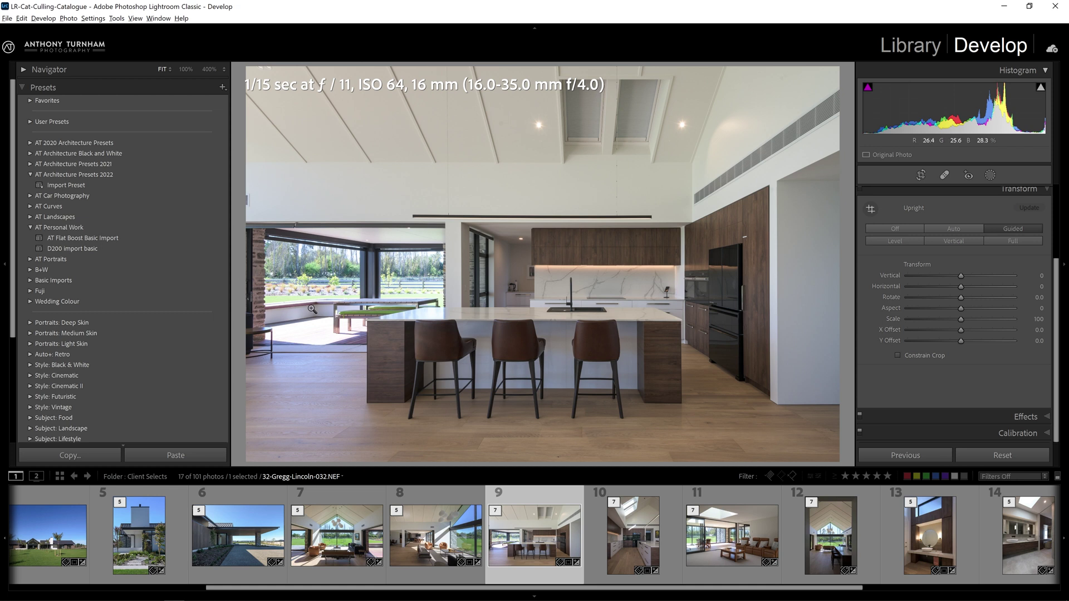
Hide the left panel, boost Saturation and Vibrance to reveal colour casts, then reset both to 0
key(F7)
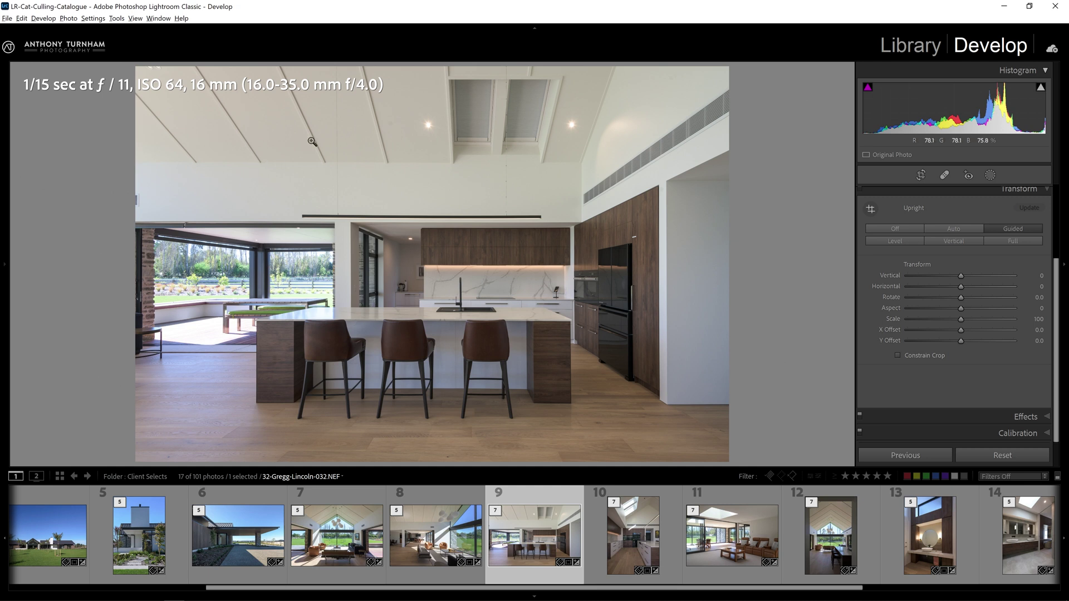
scroll(1036, 191, up, 5)
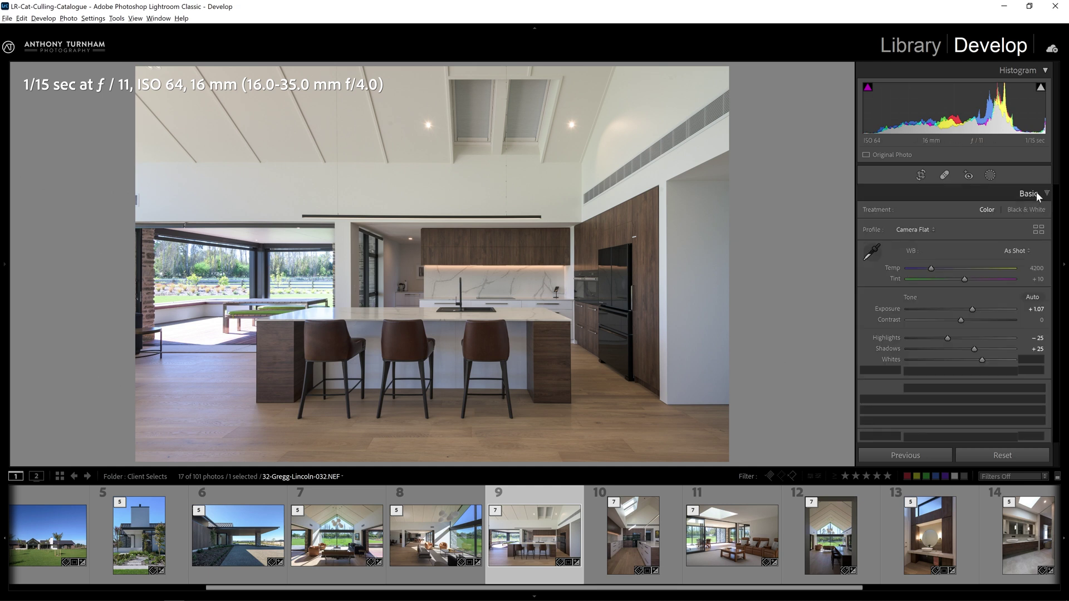
scroll(1013, 389, down, 2)
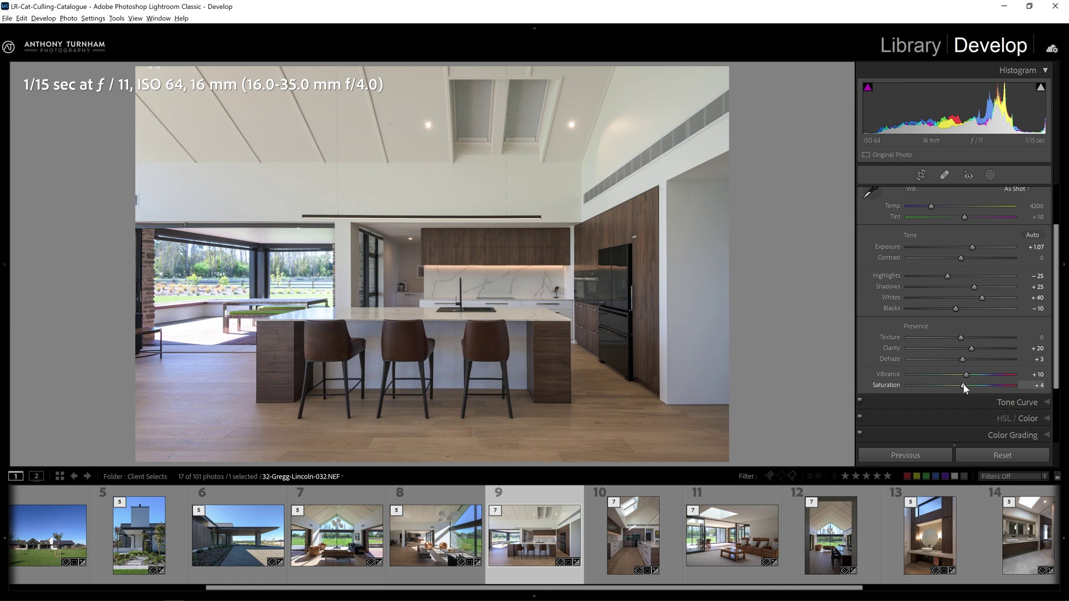
drag(963, 386, 1044, 388)
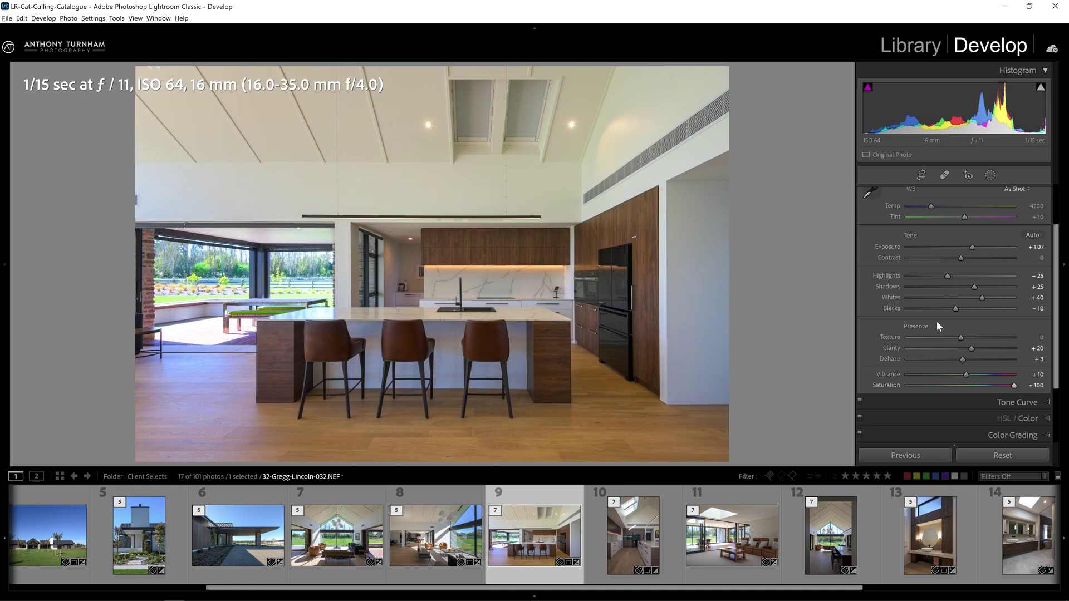
drag(966, 374, 991, 374)
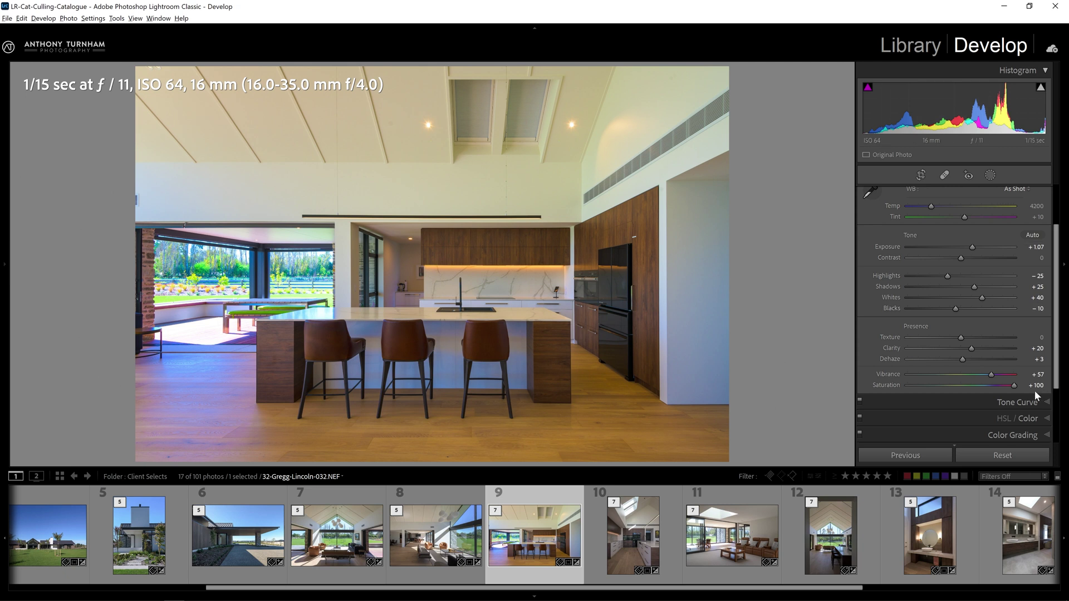
double_click(1013, 386)
double_click(991, 375)
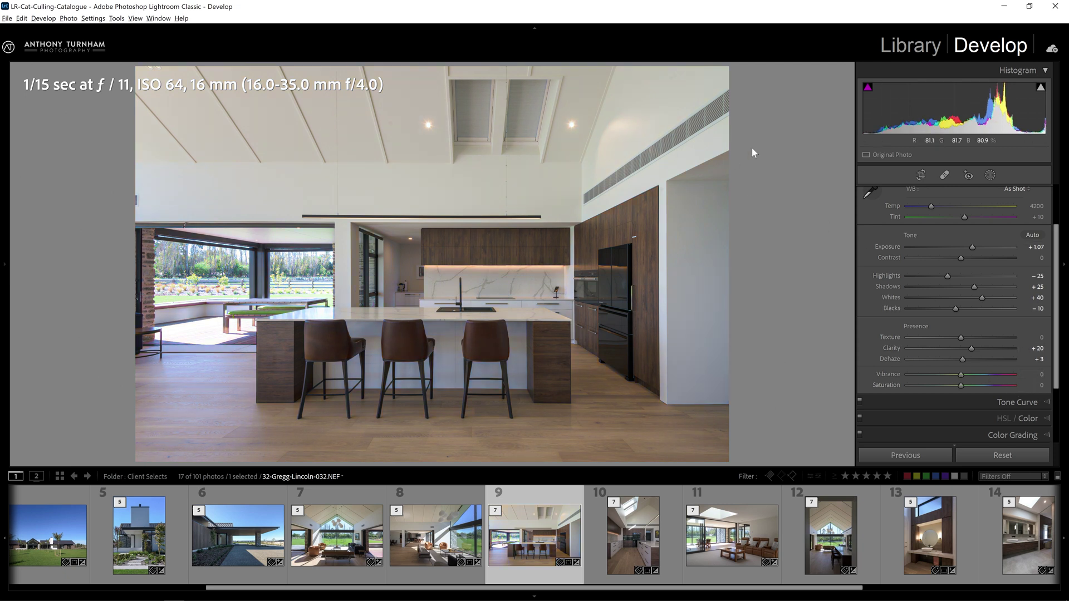
click(406, 121)
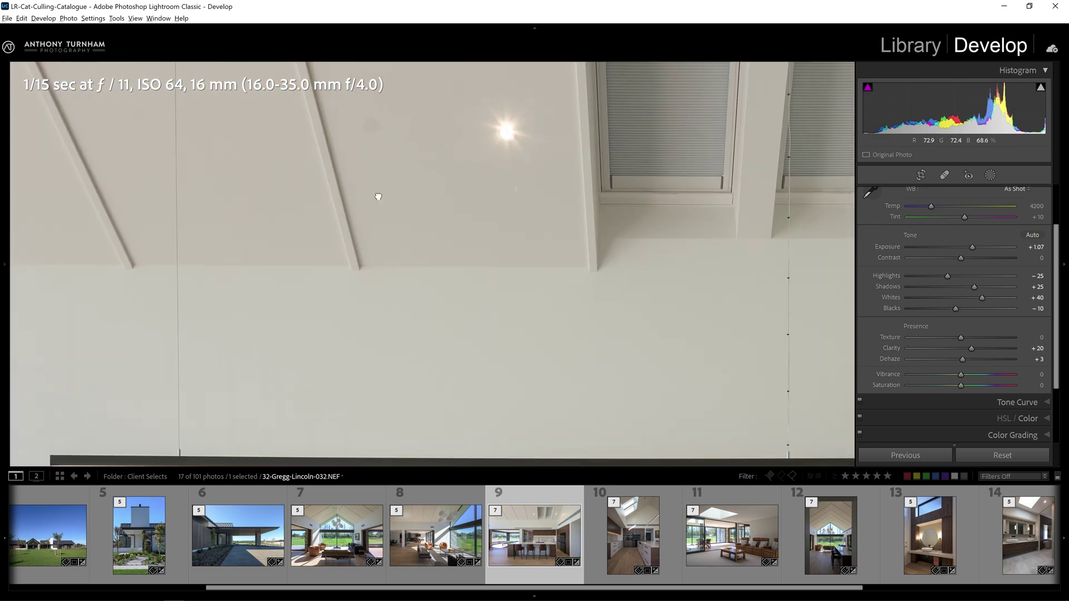
drag(375, 198, 586, 243)
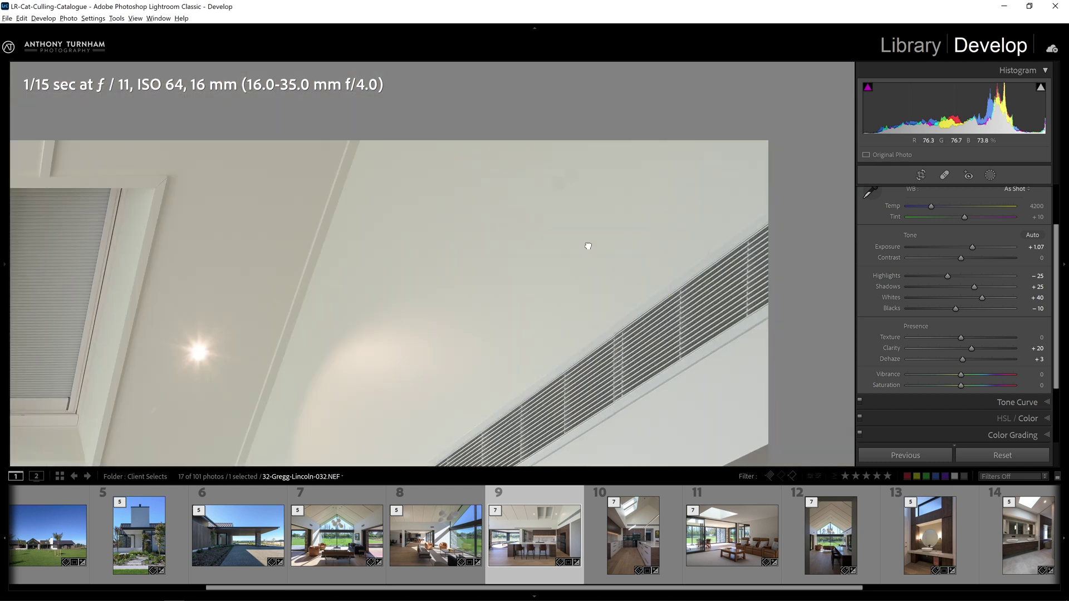
click(530, 294)
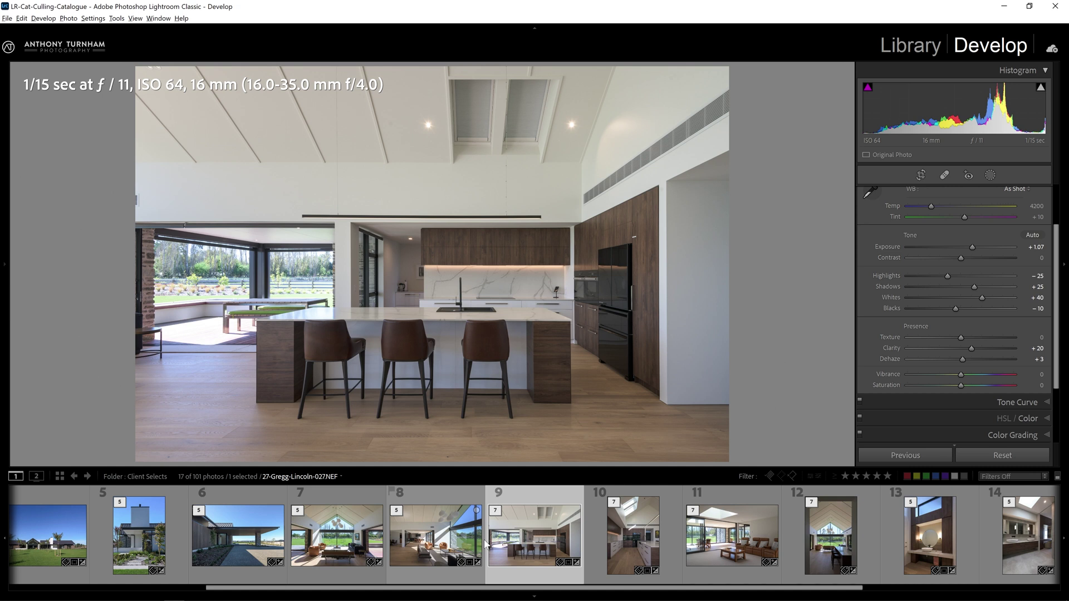
Expand the bracket stack, inspect the darkest, brightest and zoomed-in exposures, then select all seven brackets
click(496, 510)
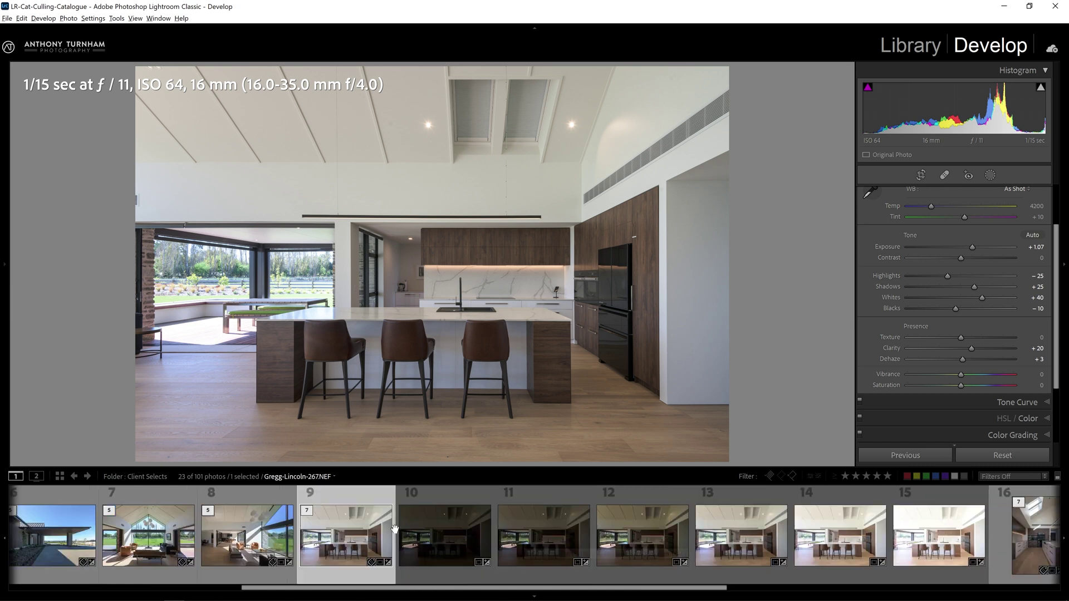
click(451, 562)
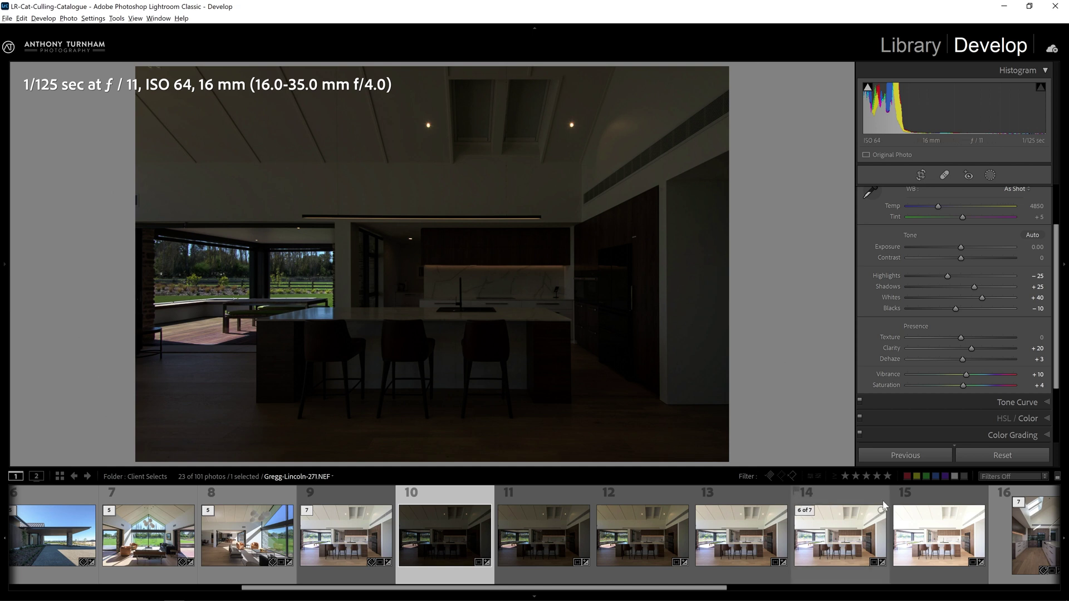
click(952, 539)
click(856, 519)
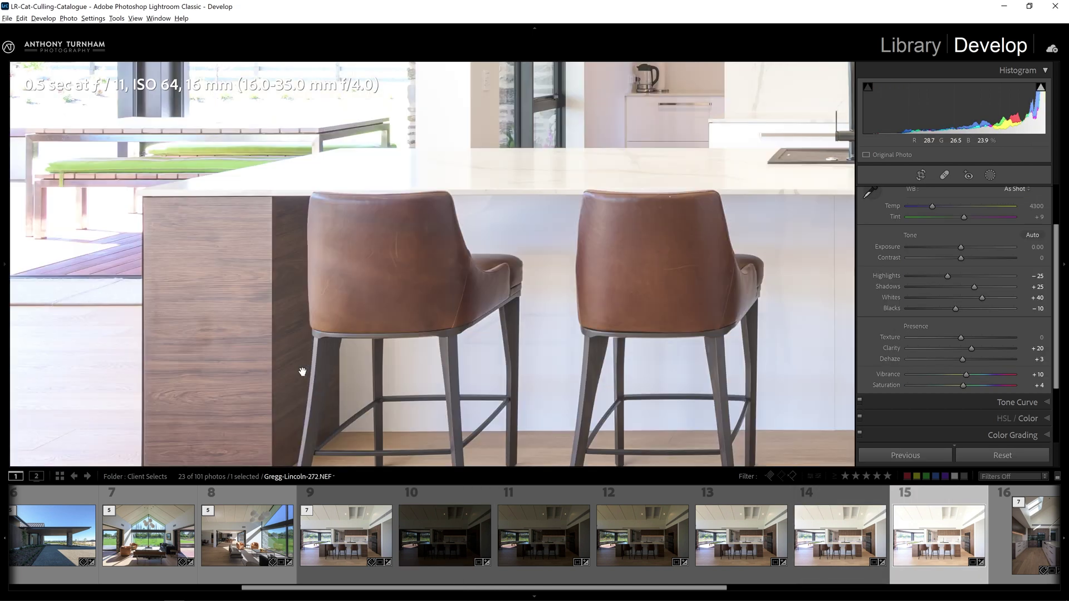
click(306, 371)
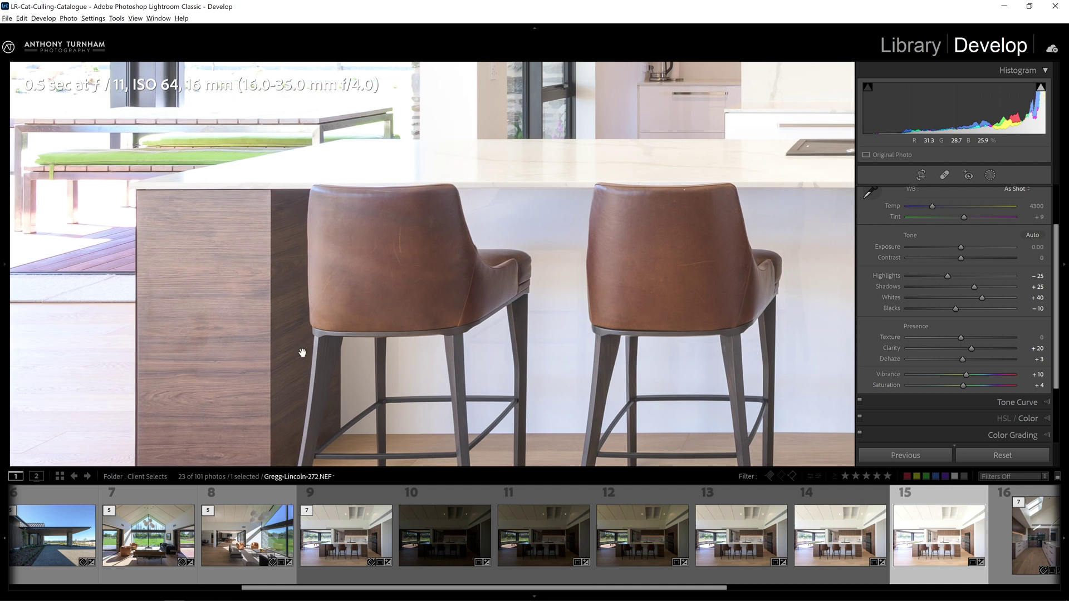
click(771, 343)
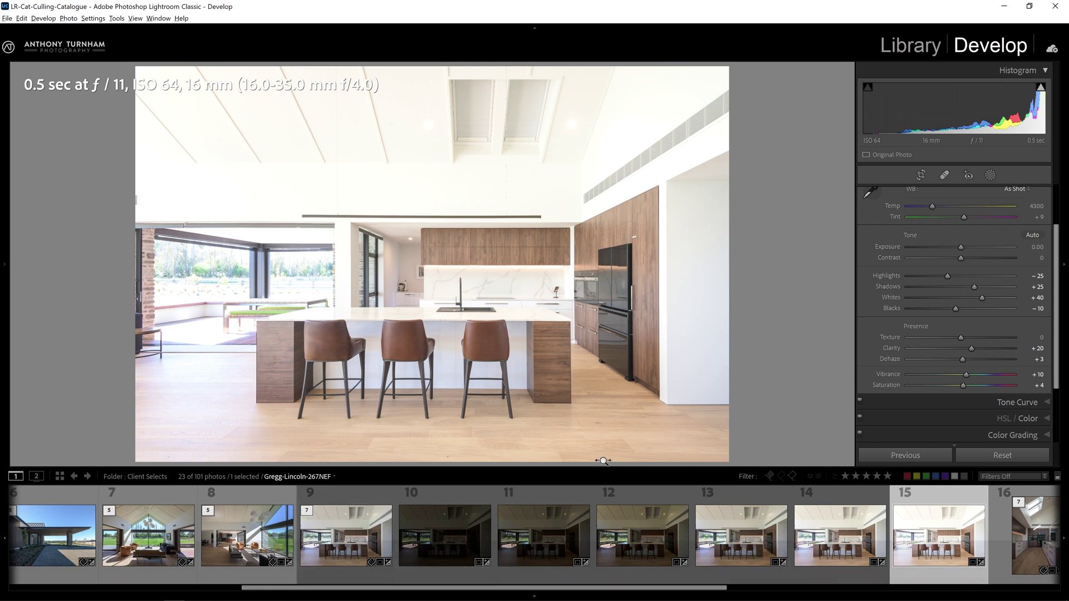
shift+click(345, 534)
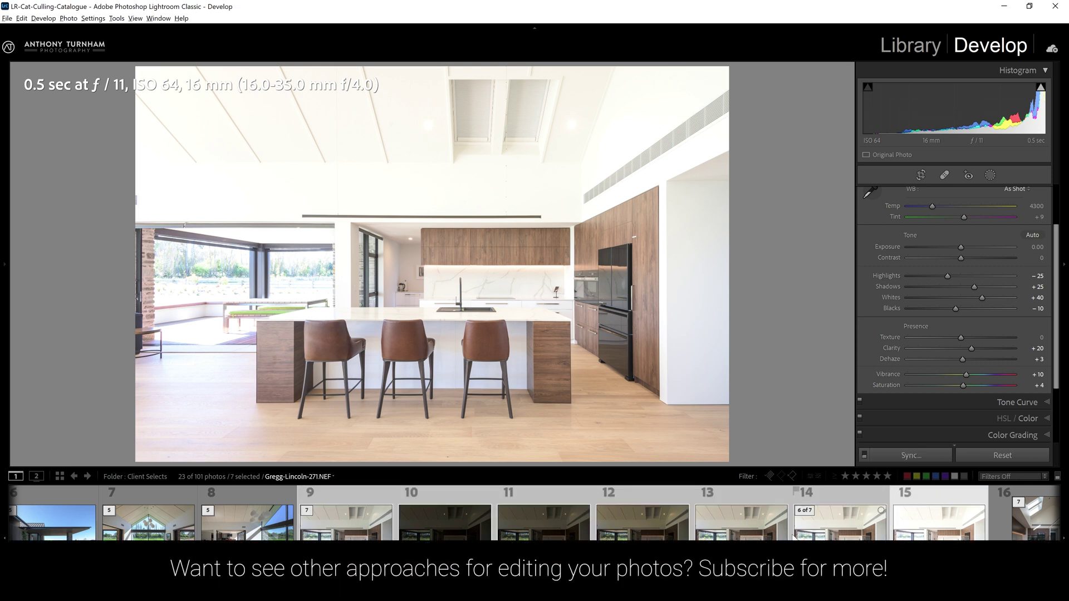
Run Photo Merge > HDR on the seven selected brackets to get the HDR Merge Preview
right_click(346, 536)
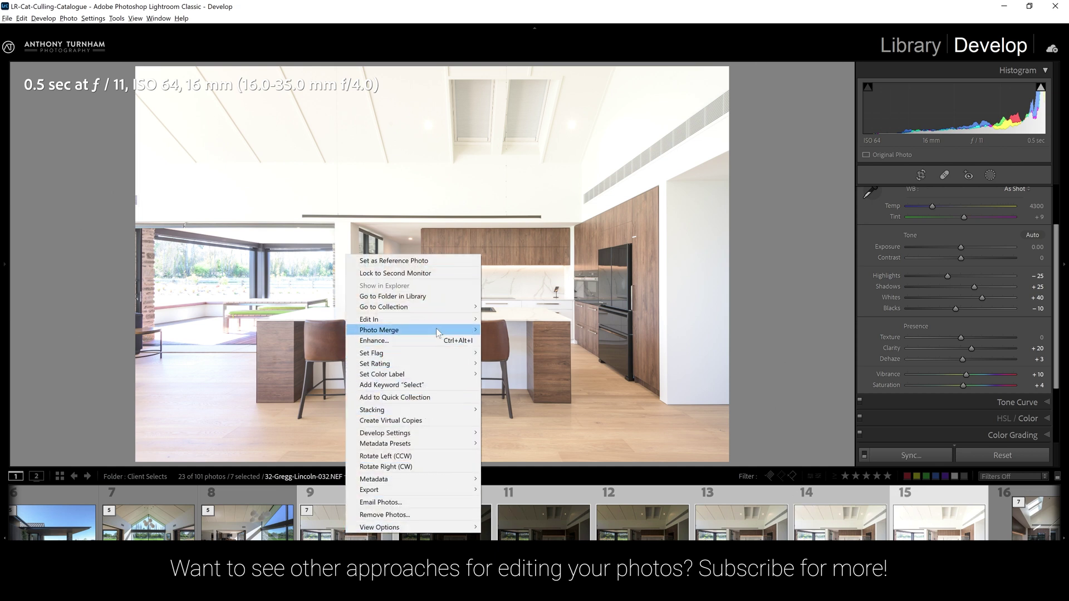
mouse_move(435, 329)
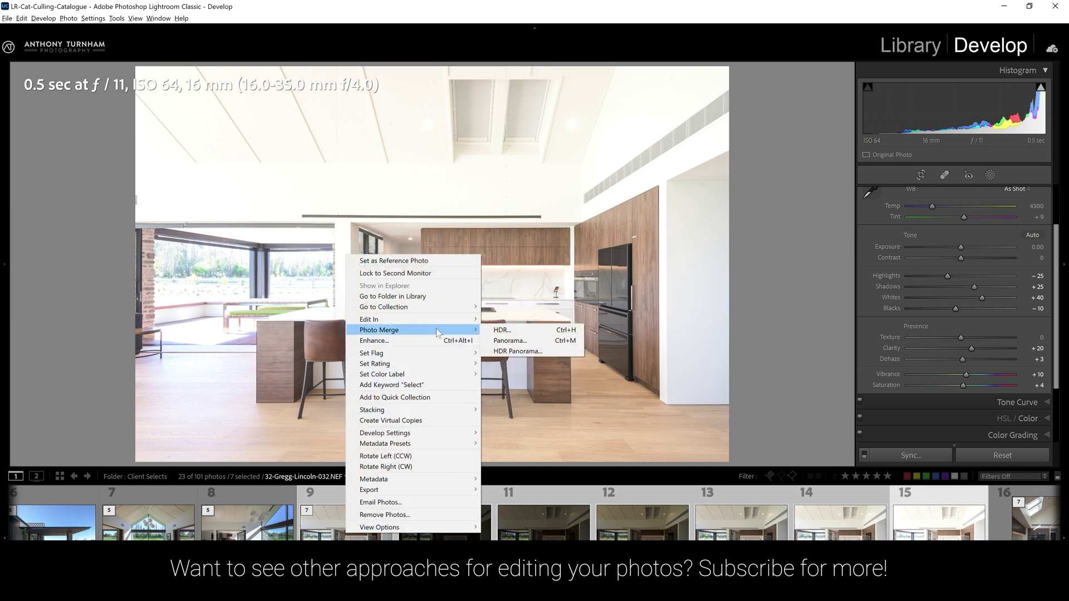
click(531, 331)
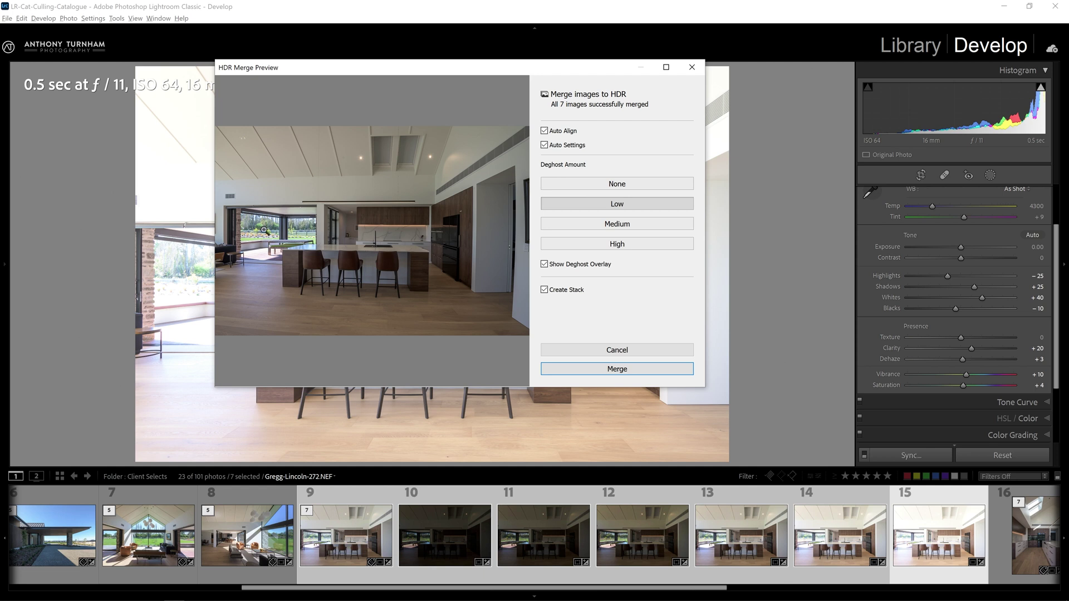
Check the HDR preview up close, keep Deghost Amount at Low, and merge the seven brackets
click(264, 231)
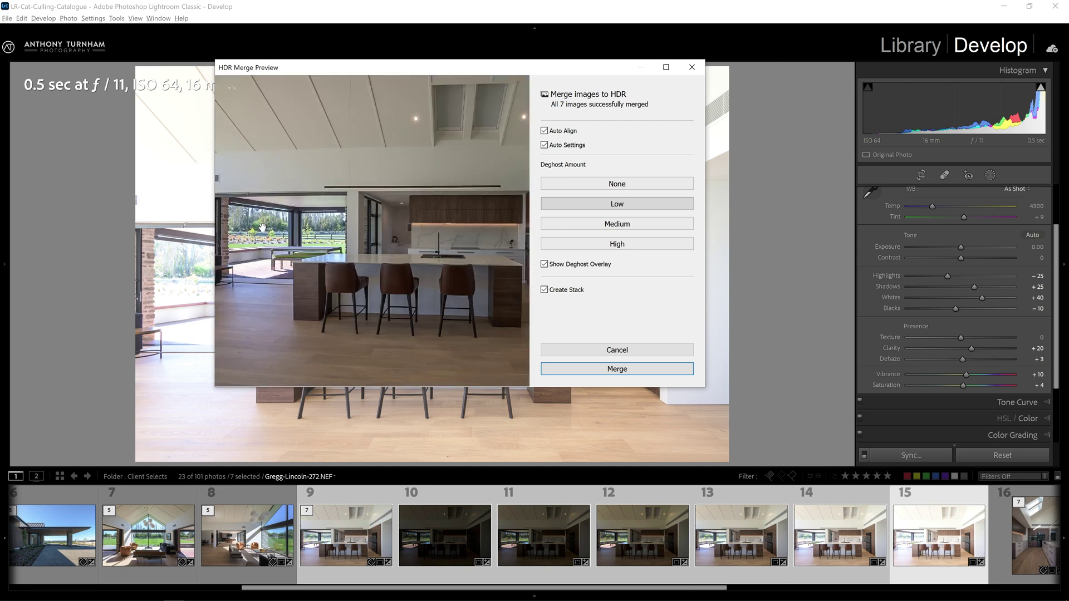
click(334, 238)
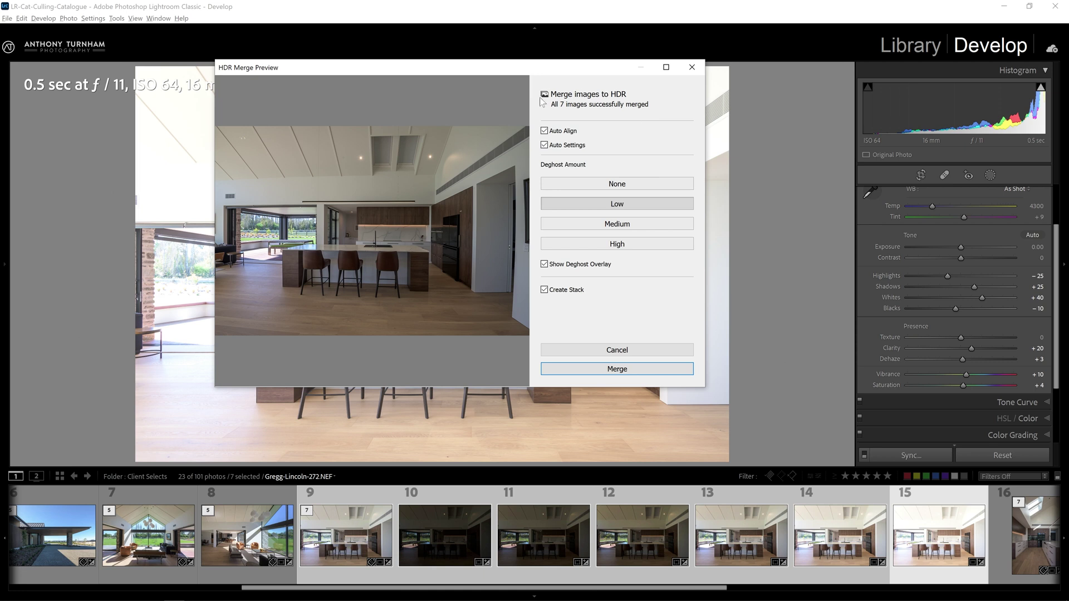
click(631, 376)
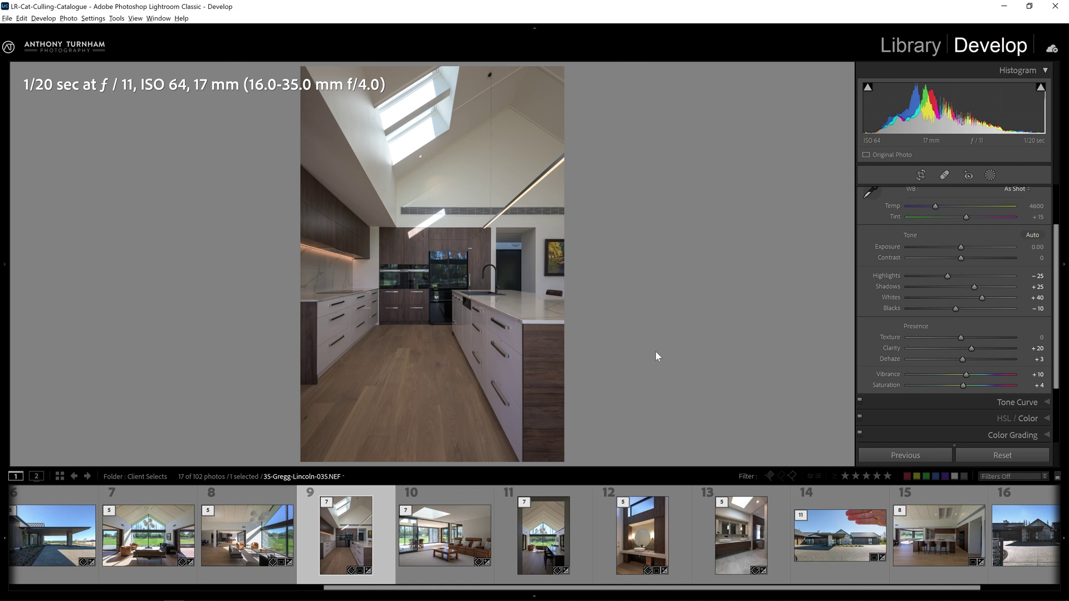
scroll(447, 533, up, 1)
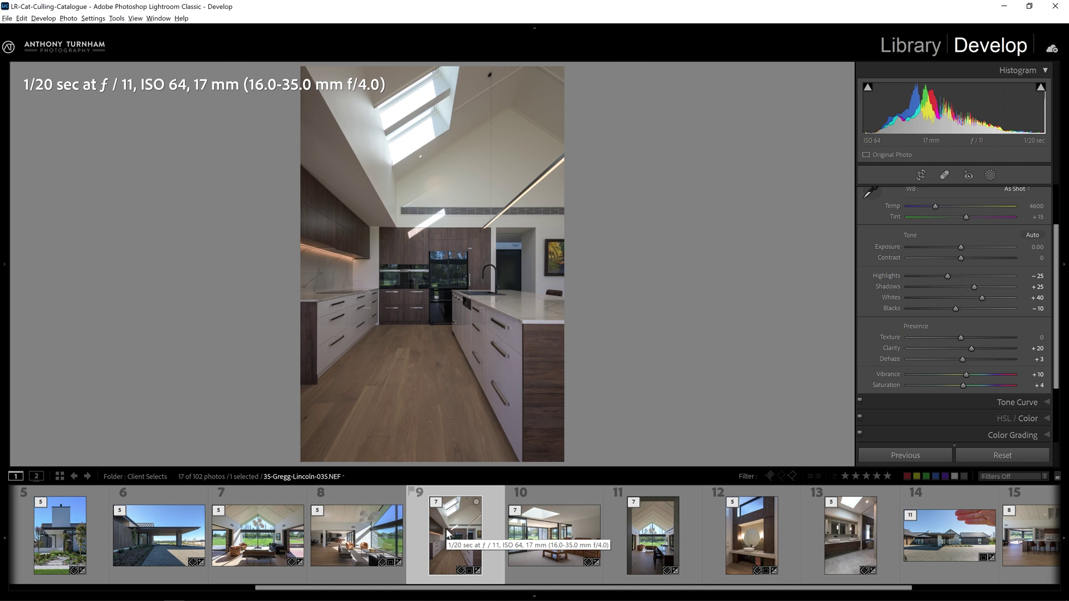
click(1030, 534)
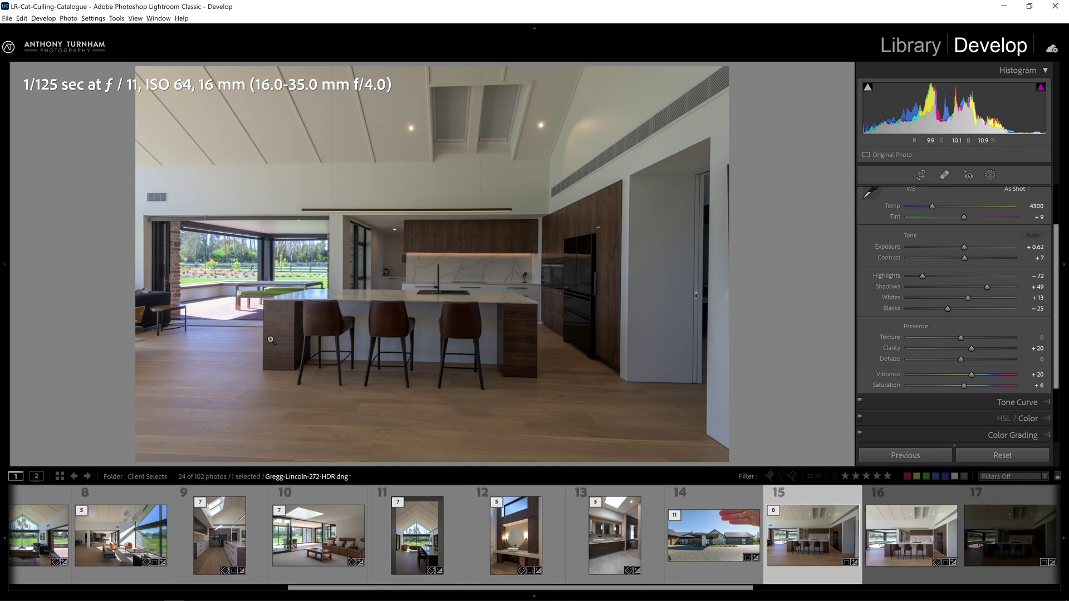
click(844, 523)
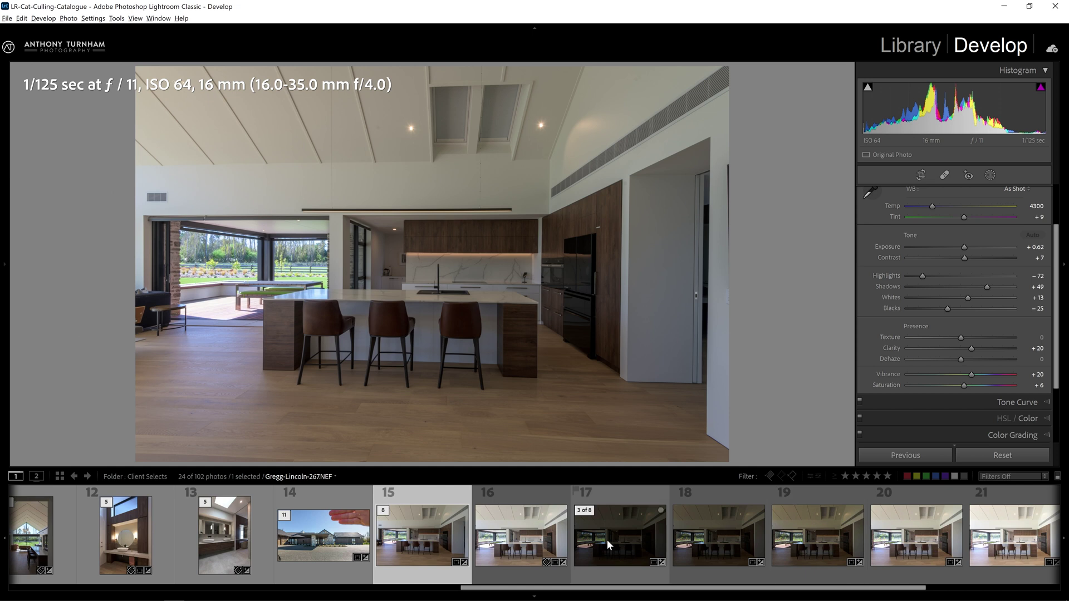
Sync the 1/15 sec exposure's develop settings onto the HDR merge
ctrl+click(539, 536)
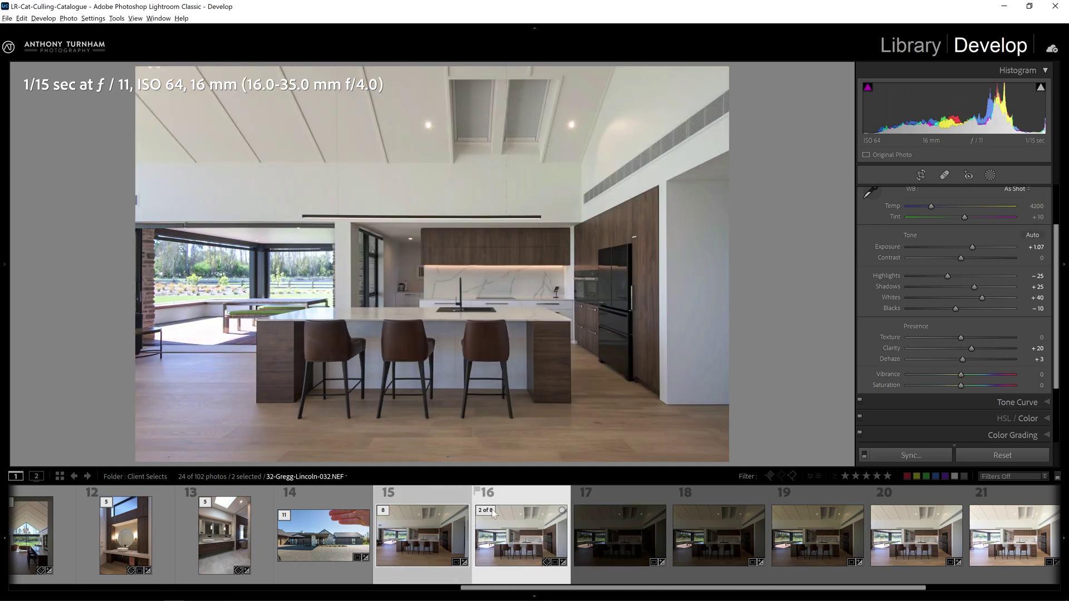
click(927, 460)
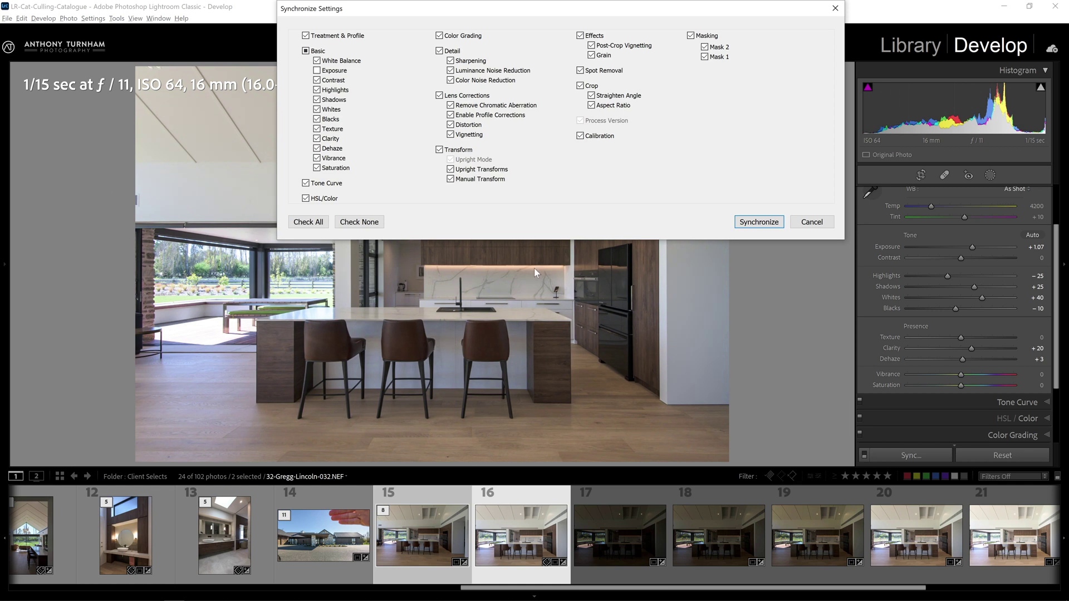
click(757, 222)
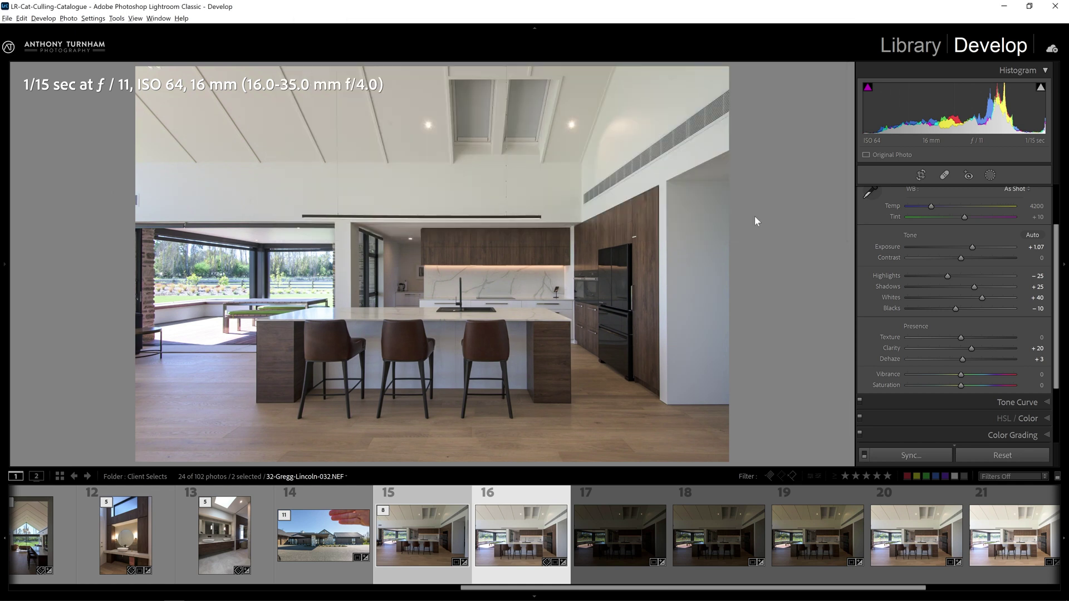
Compare the HDR merge and the 1/15 sec exposure side by side in Survey view
click(404, 544)
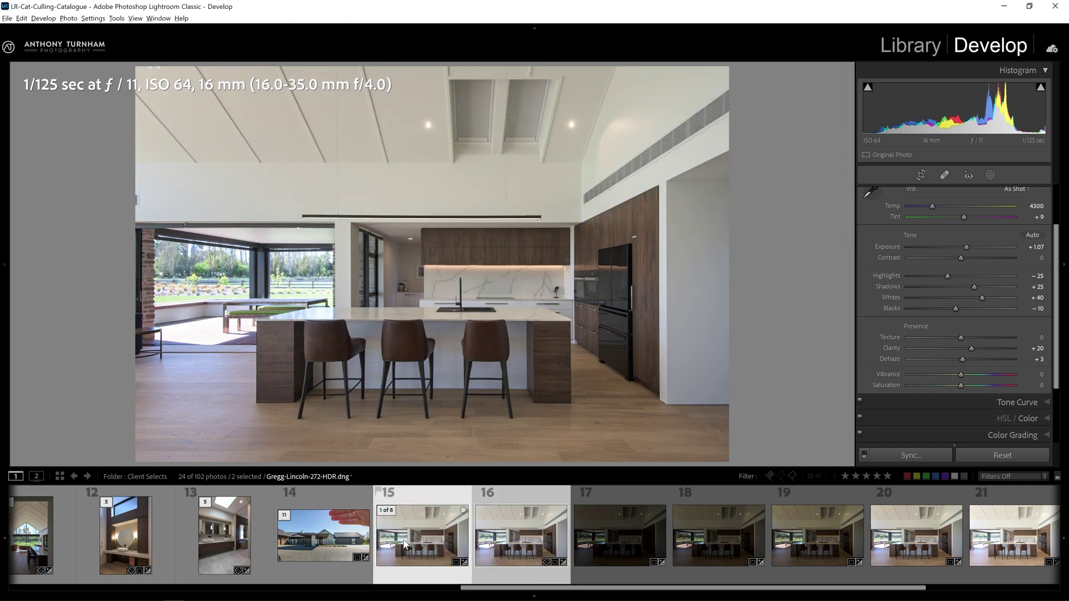
key(Right)
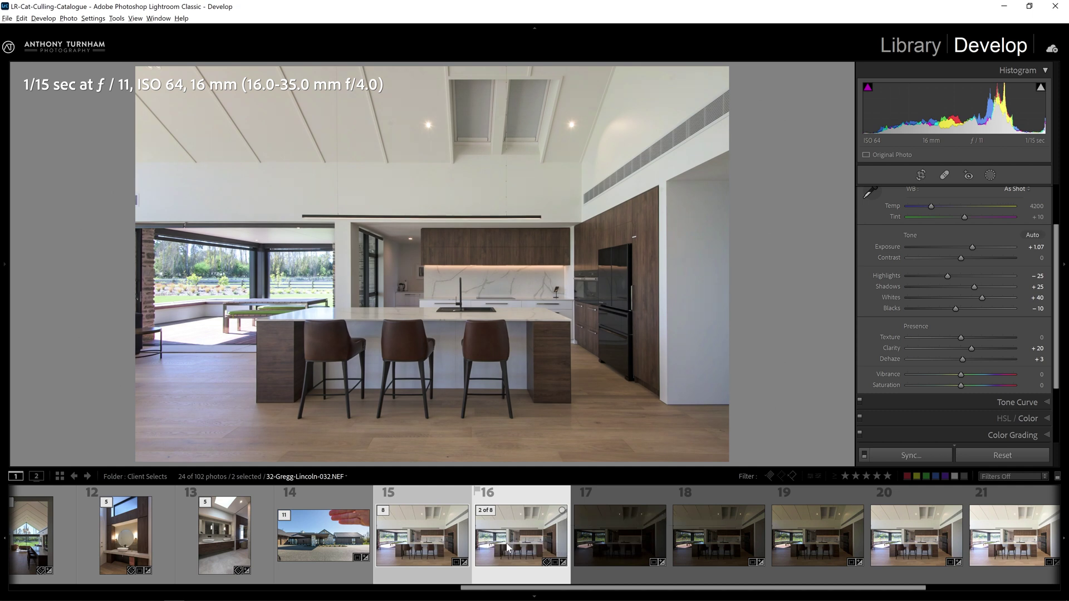
key(n)
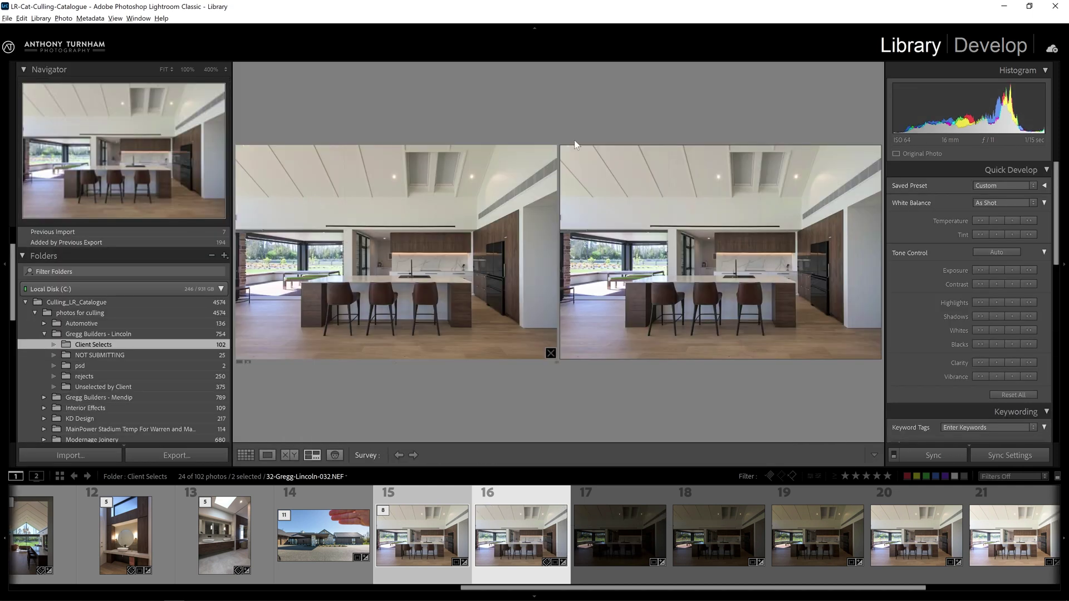
click(6, 180)
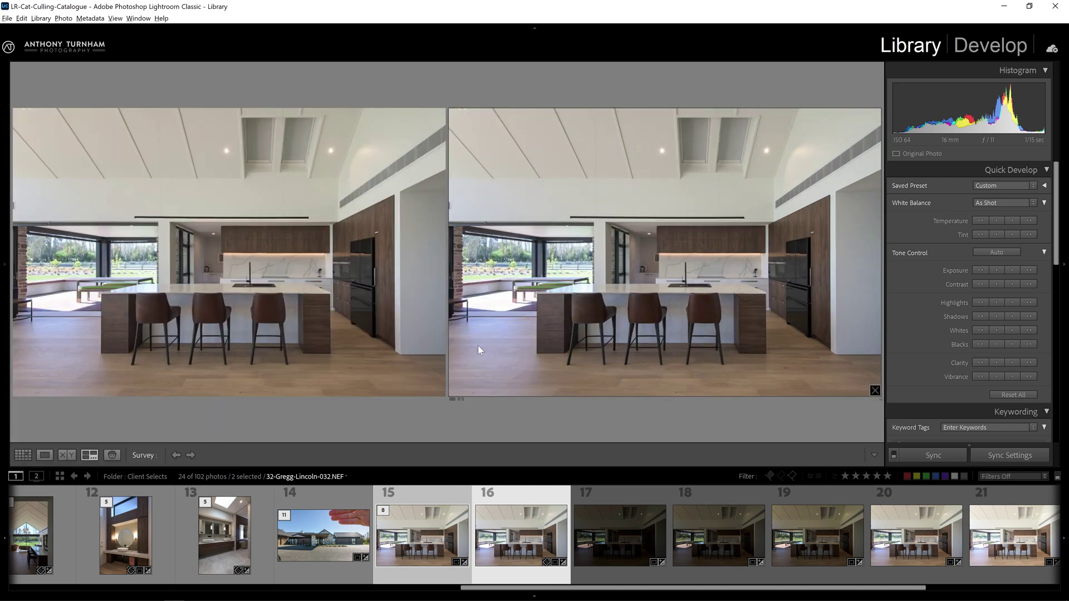
Step through the 1/15 sec, 1/125 sec and other brackets, then return to the HDR merge in Develop
double_click(457, 538)
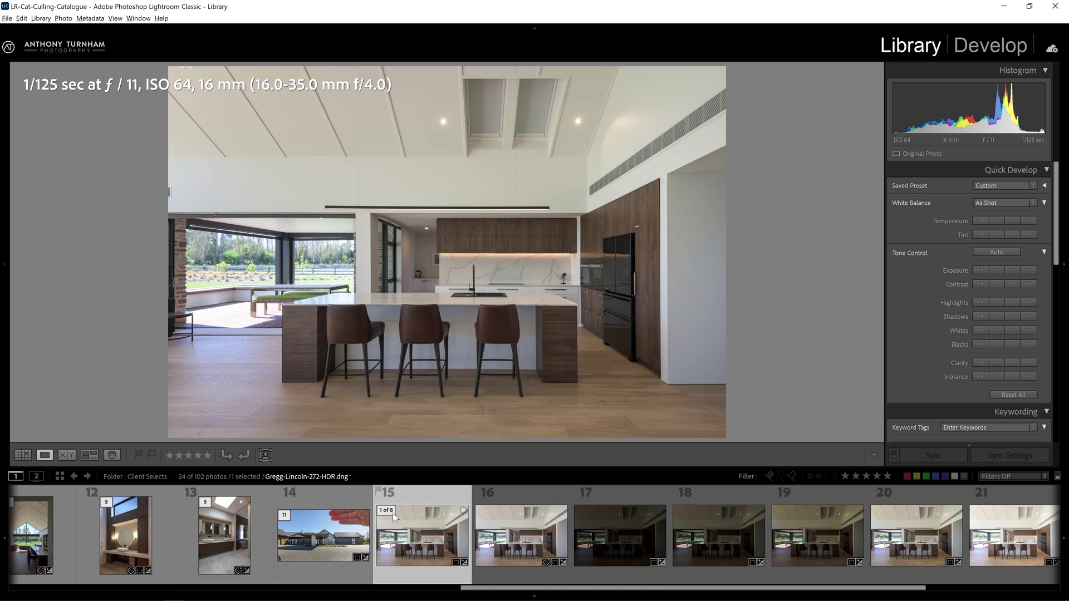
click(529, 540)
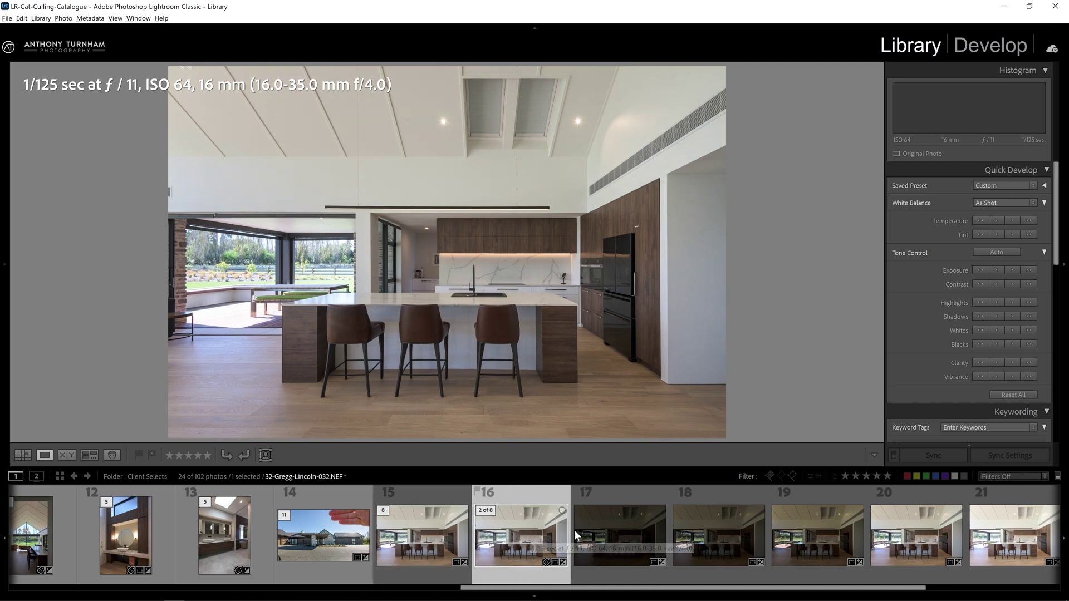
click(605, 526)
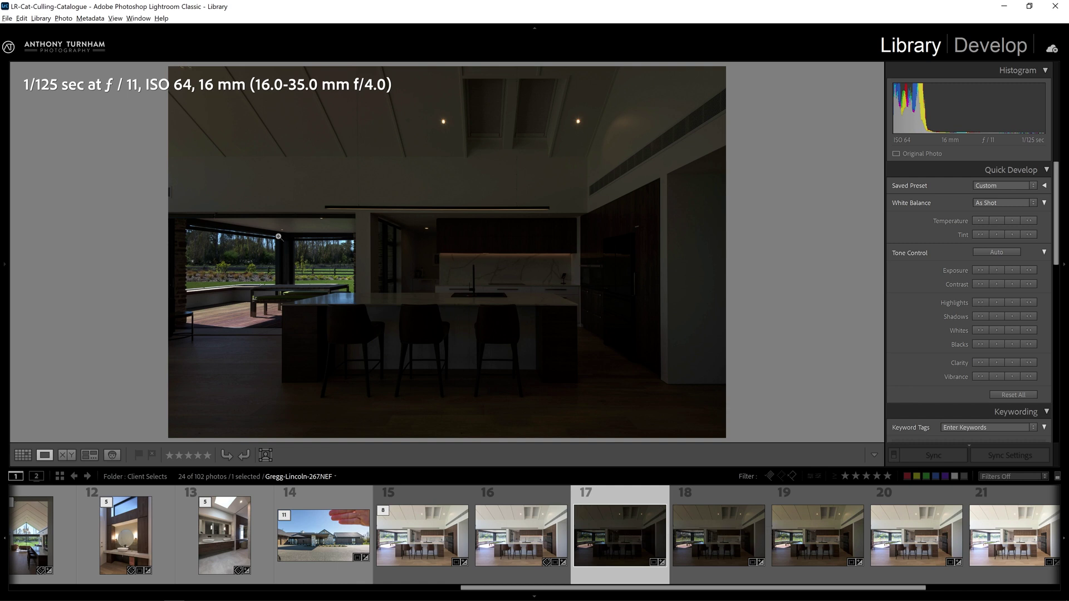
click(1010, 535)
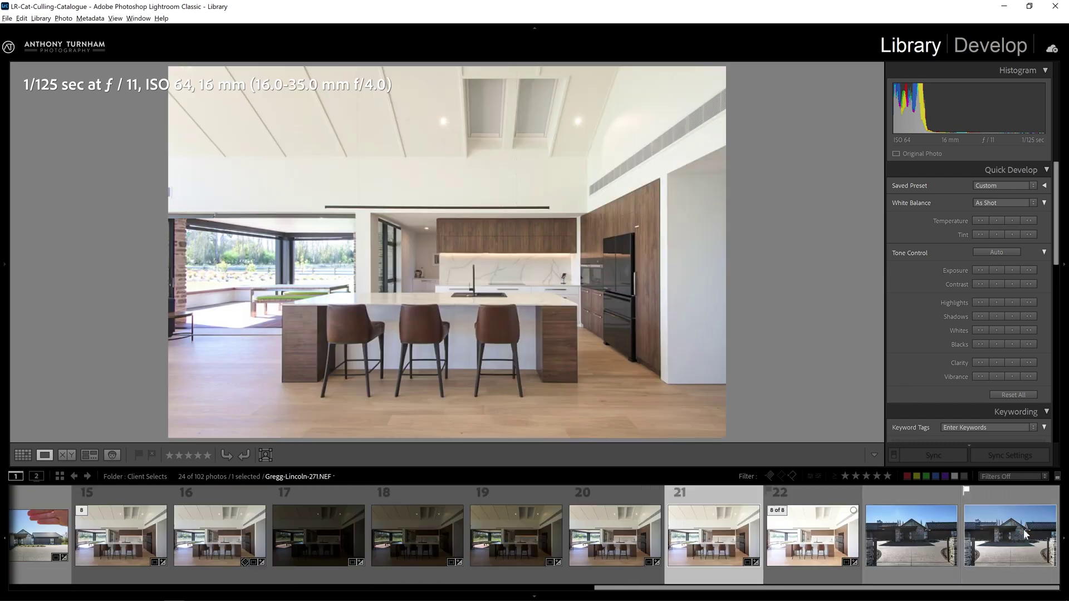
key(Right)
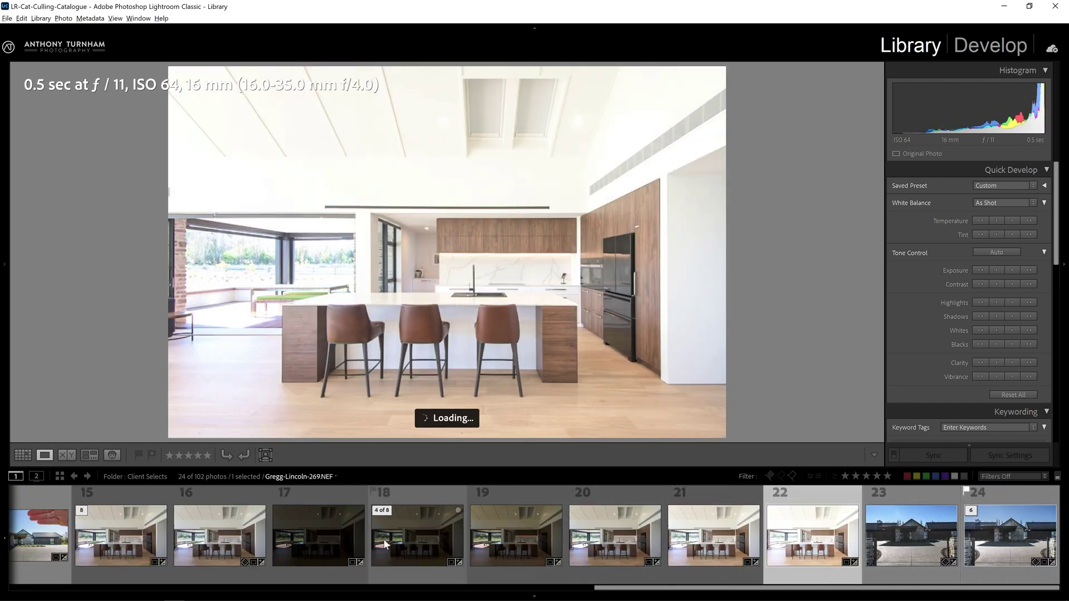
click(137, 523)
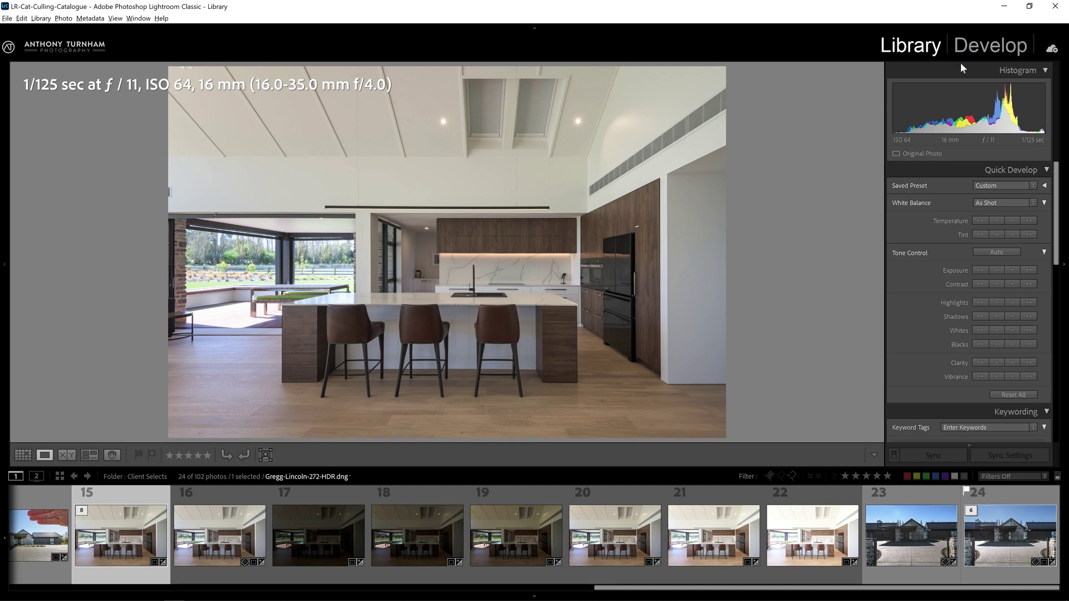
click(970, 52)
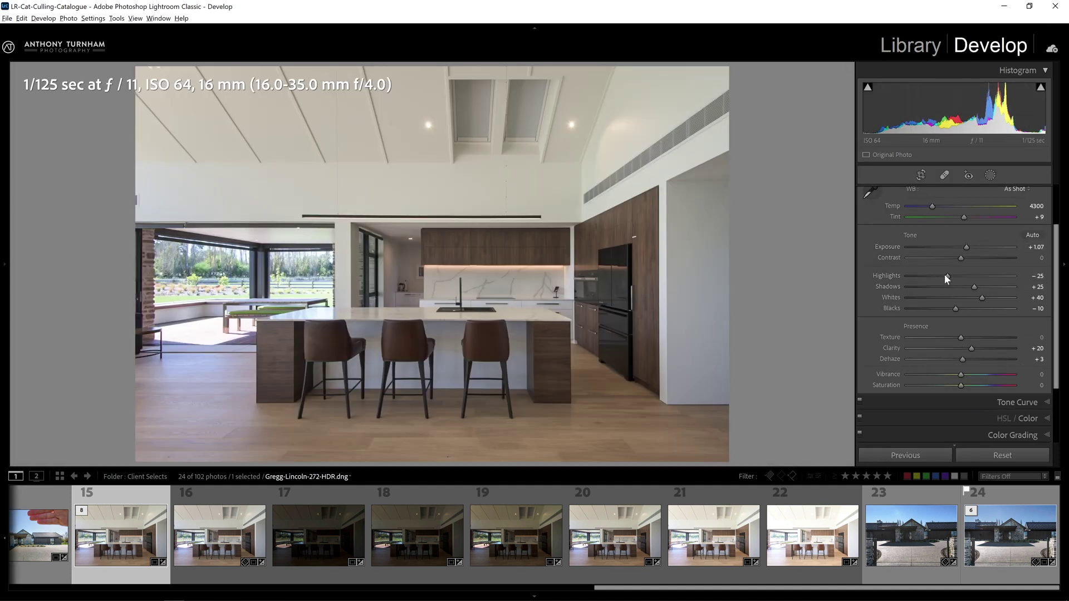
Push the HDR merge's tone sliders to Highlights −100, Shadows +100, Blacks +100, Whites −100 and Contrast +100
drag(948, 279, 889, 279)
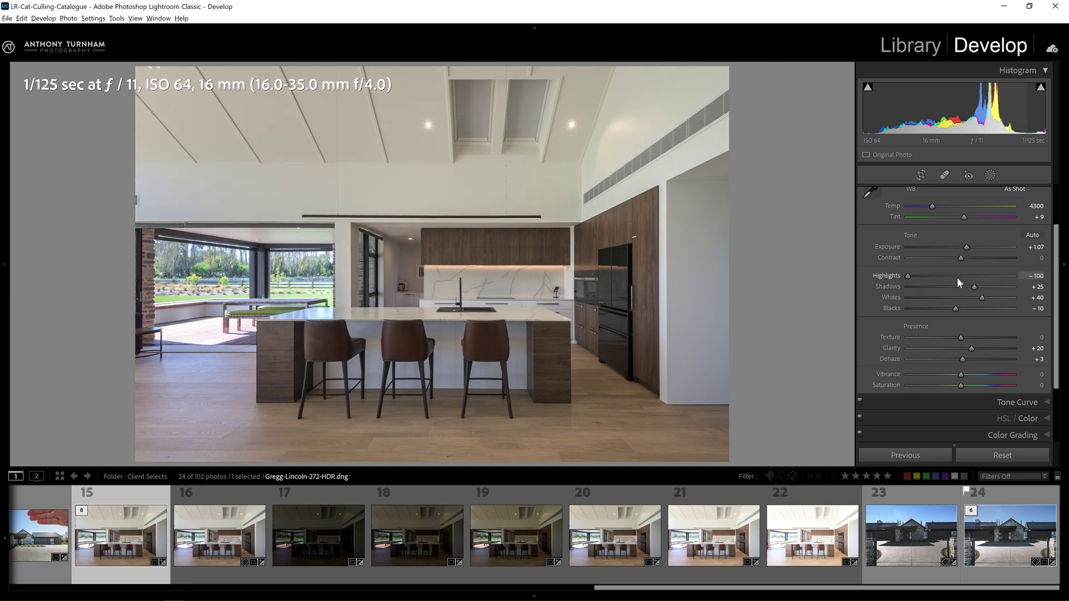
drag(968, 285, 1003, 285)
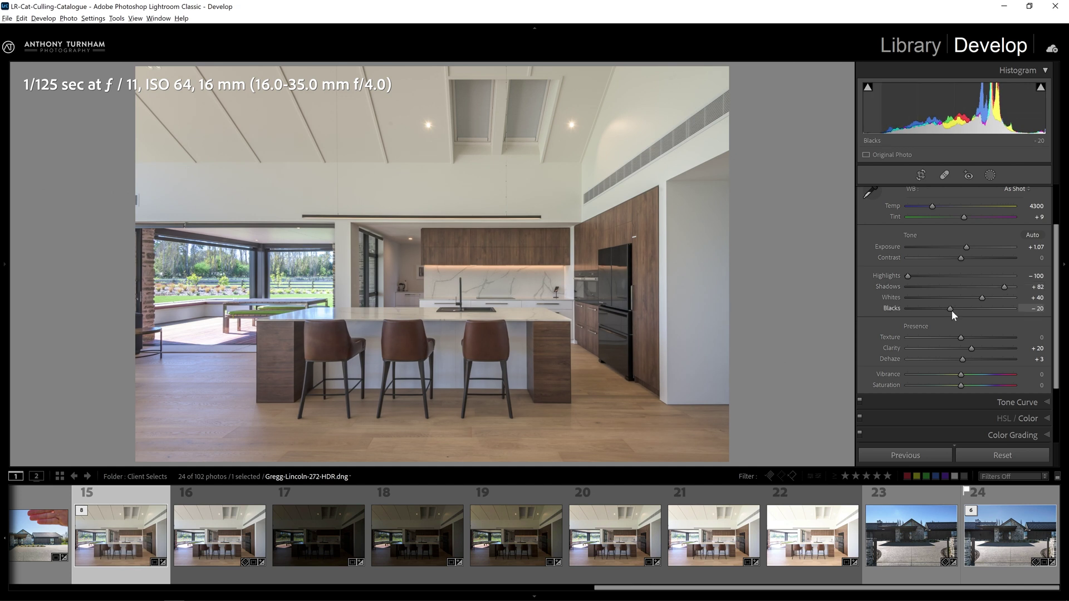
drag(952, 310, 967, 299)
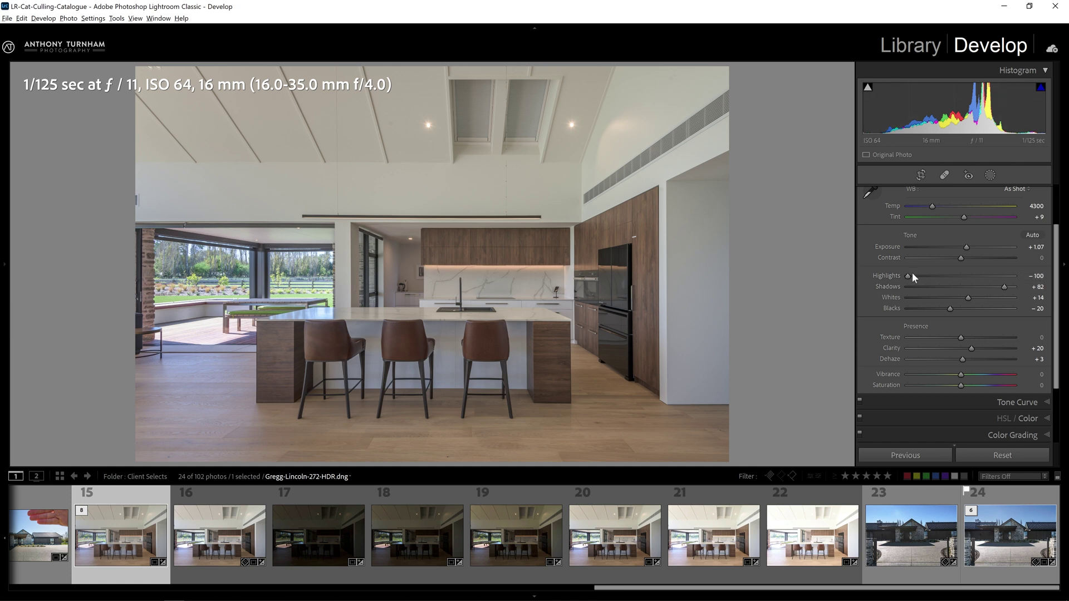
drag(1002, 286, 1026, 292)
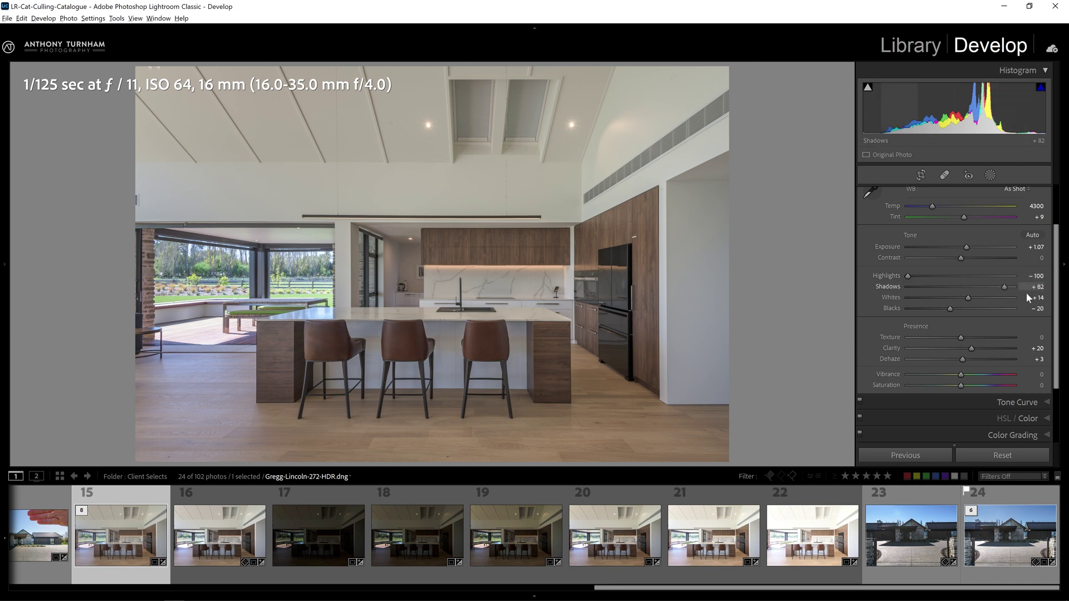
drag(950, 308, 876, 295)
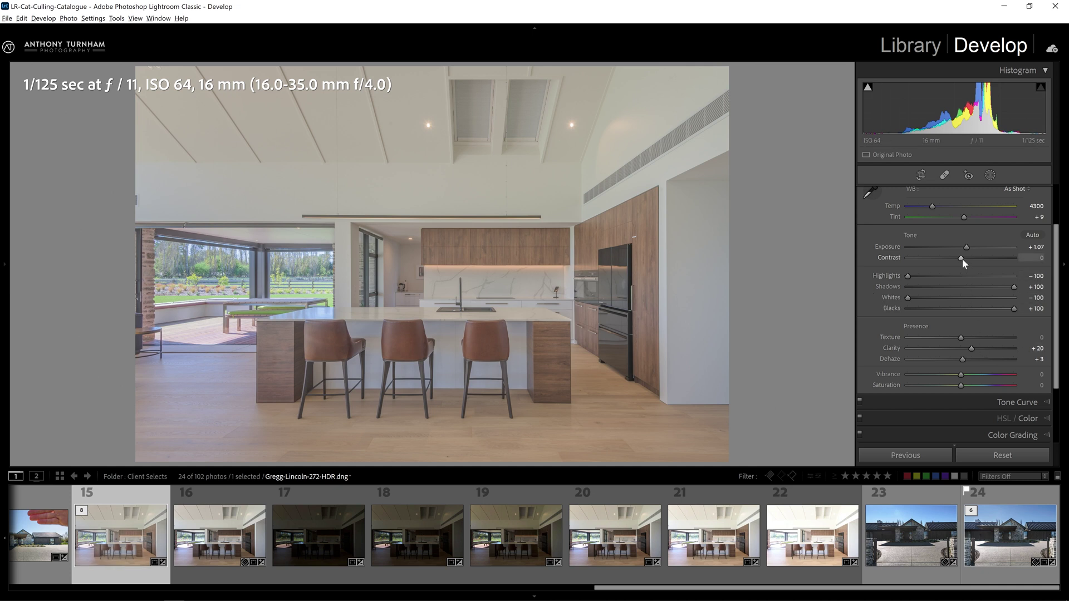
drag(962, 258, 1016, 257)
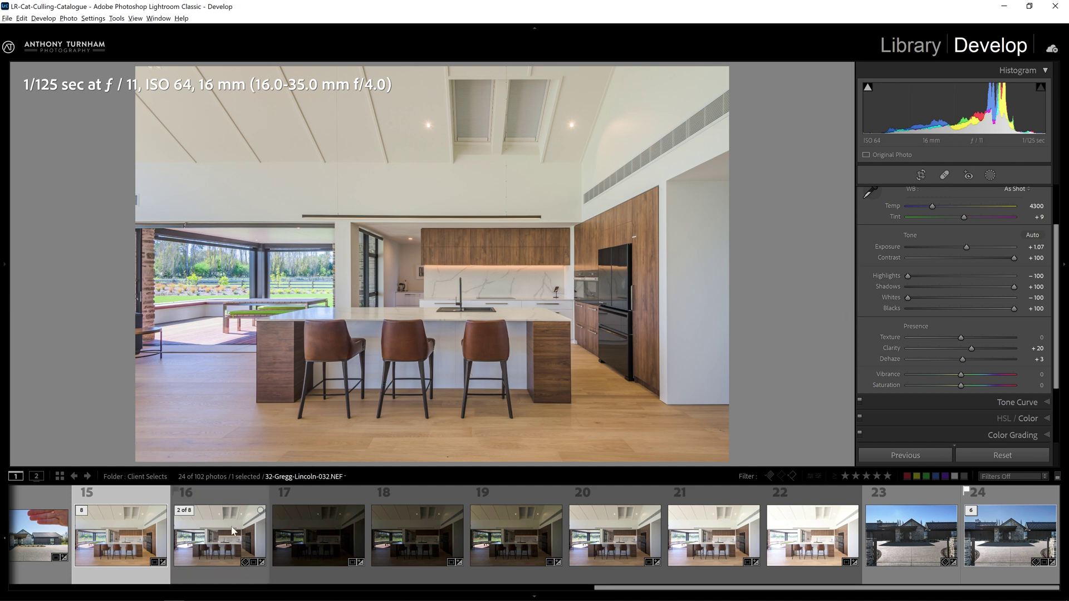
Add the 1/15 sec exposure to the selection and sync settings across the photos, merging masks
ctrl+click(225, 547)
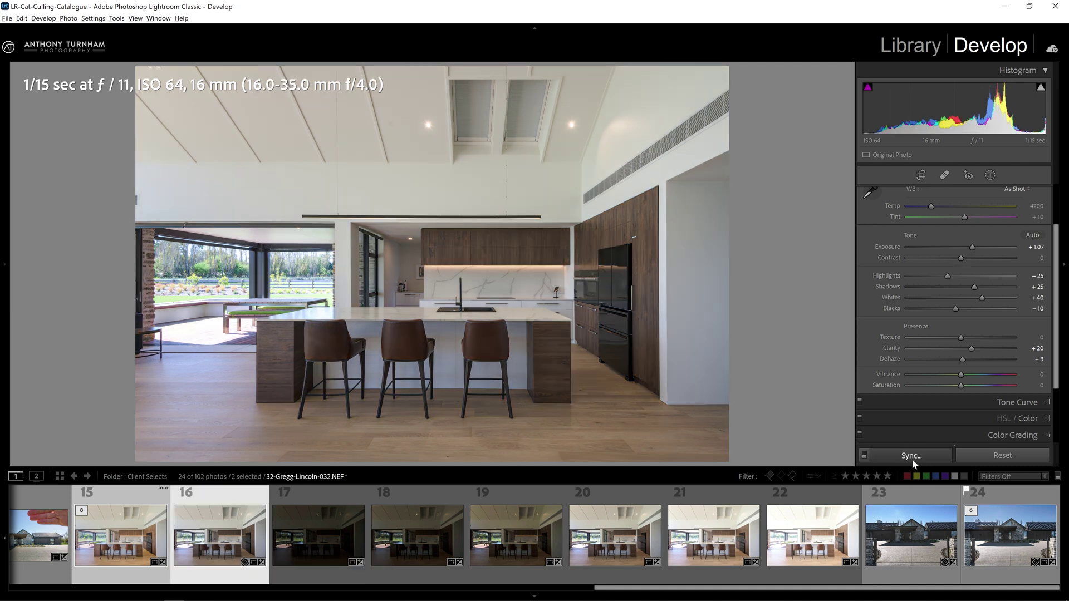
click(908, 455)
click(770, 225)
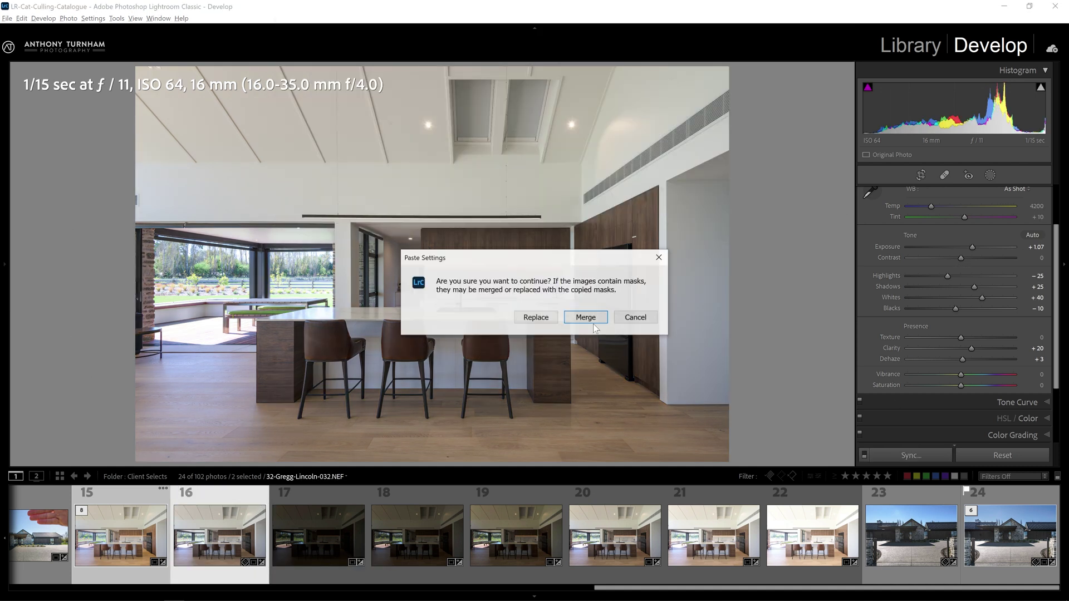
click(591, 318)
click(129, 553)
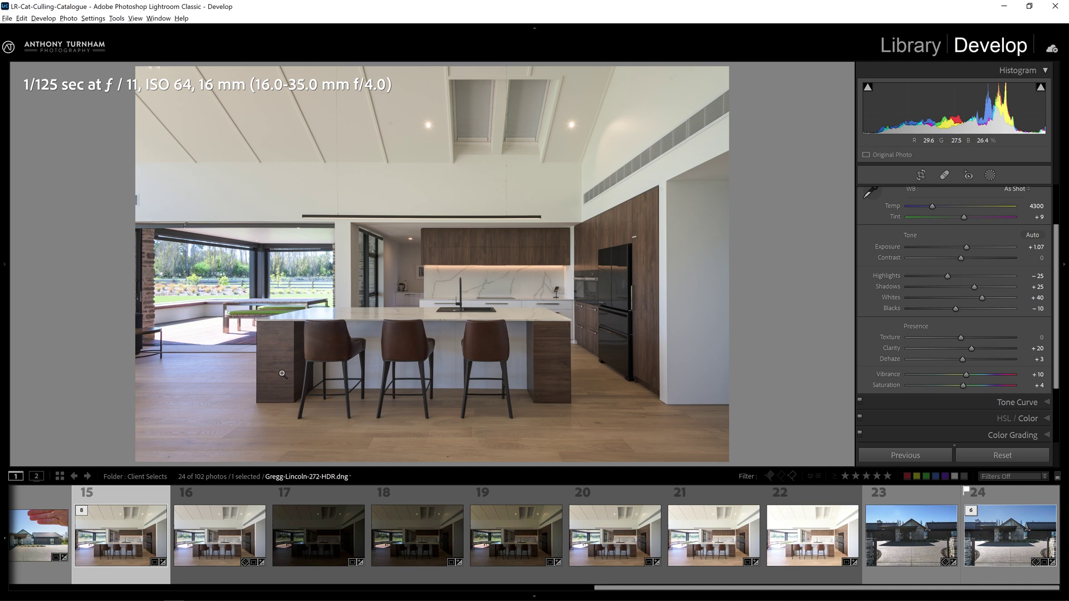
Send the HDR kitchen photo to Photoshop via Edit In > Open as Smart Object
right_click(150, 533)
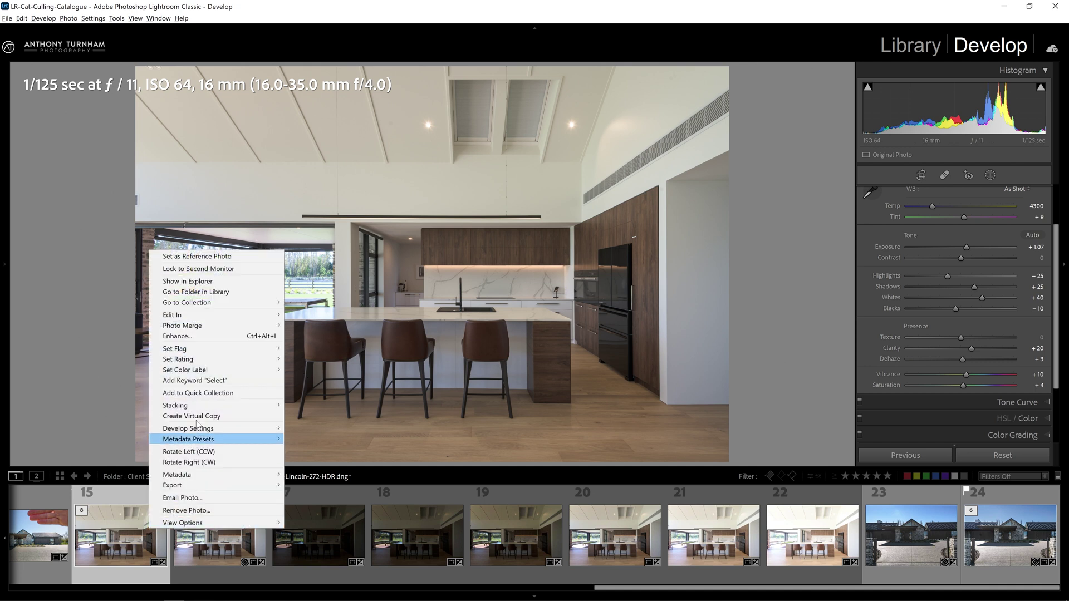
mouse_move(173, 315)
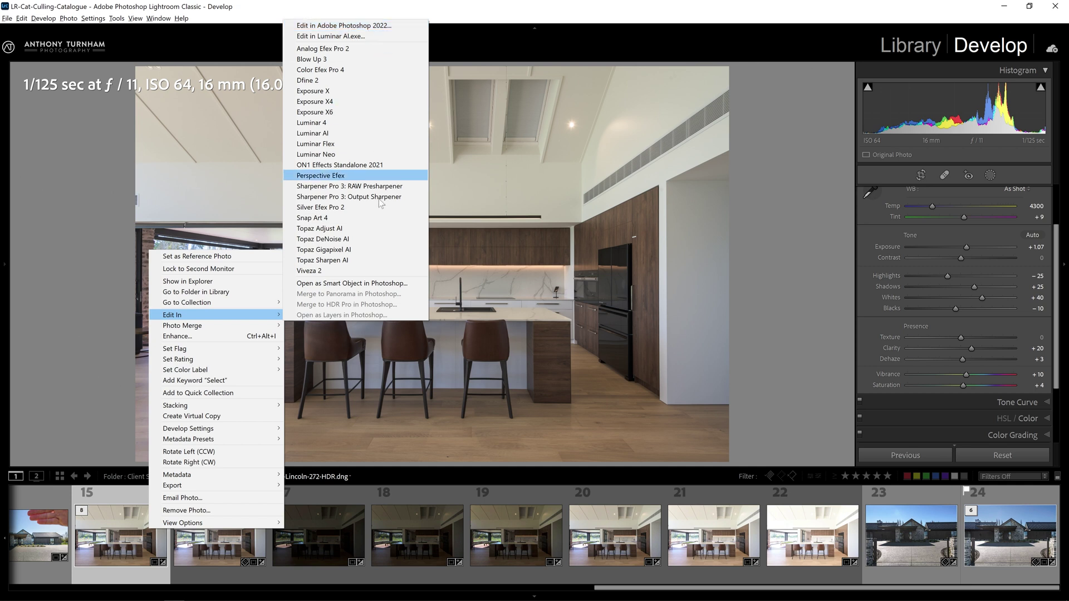
click(336, 285)
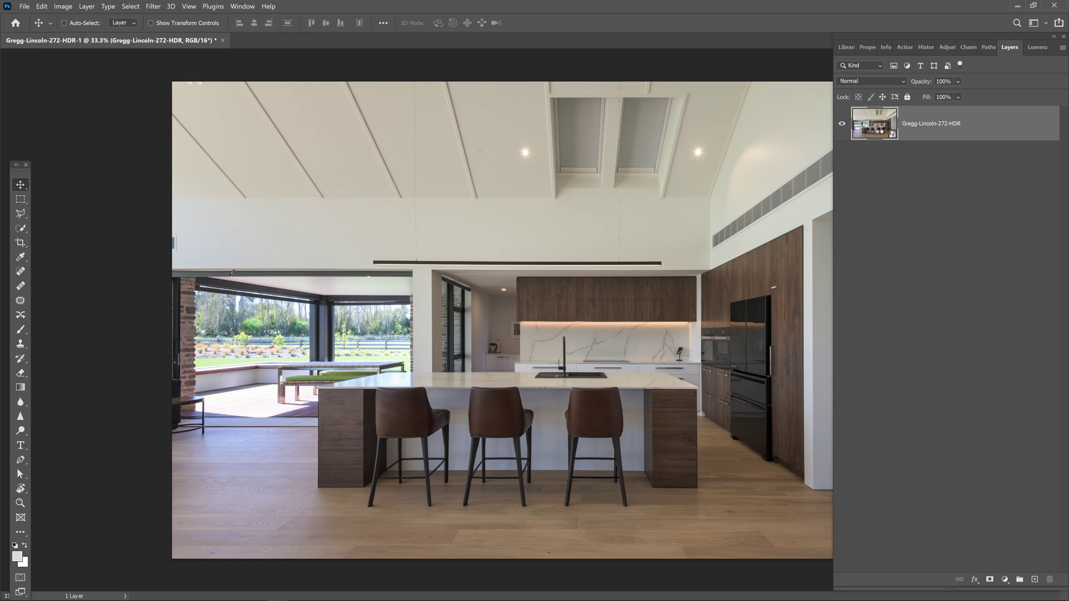
double_click(874, 123)
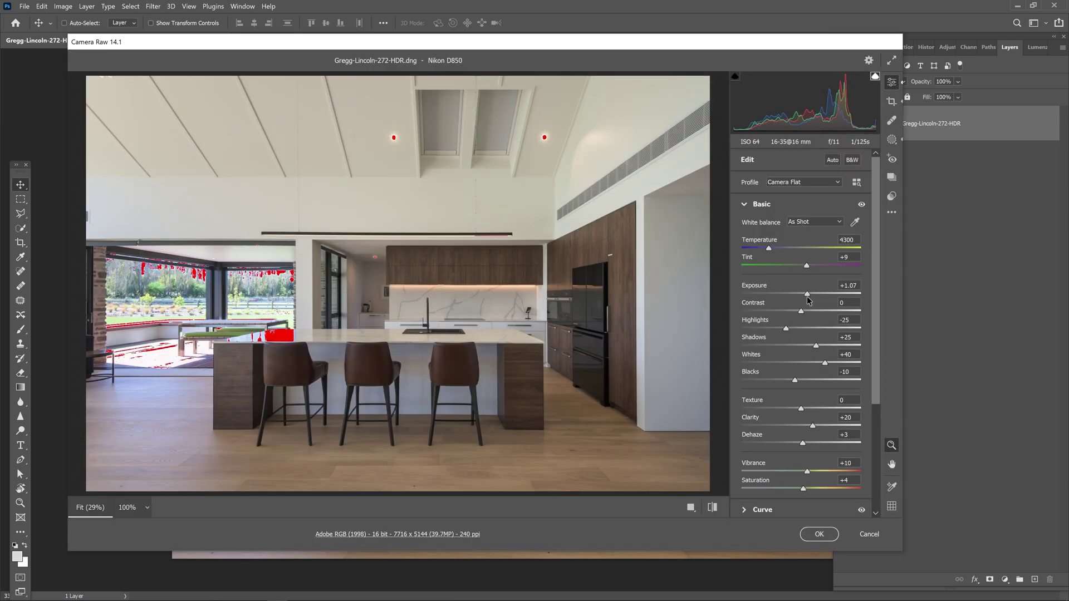
scroll(861, 289, down, 2)
scroll(894, 223, down, 5)
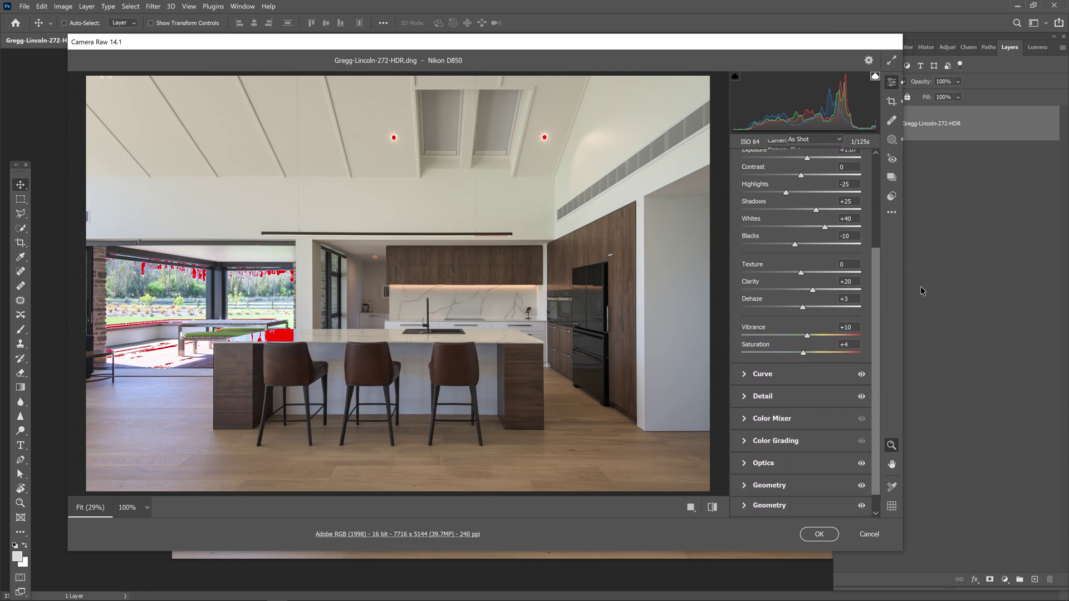
scroll(908, 267, up, 7)
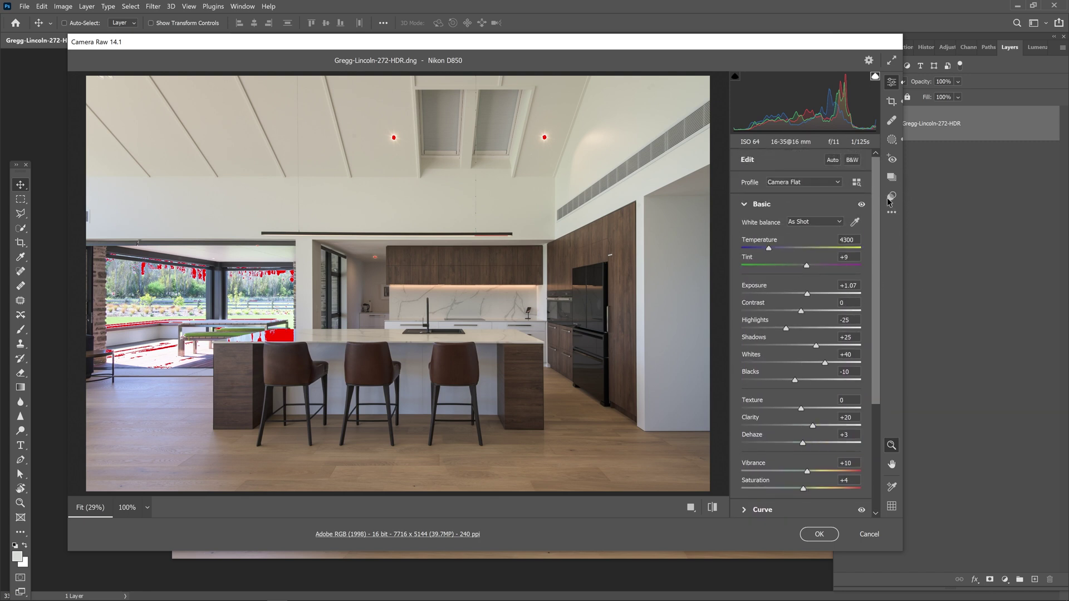
mouse_move(807, 292)
mouse_down()
mouse_move(783, 297)
mouse_move(809, 303)
mouse_up()
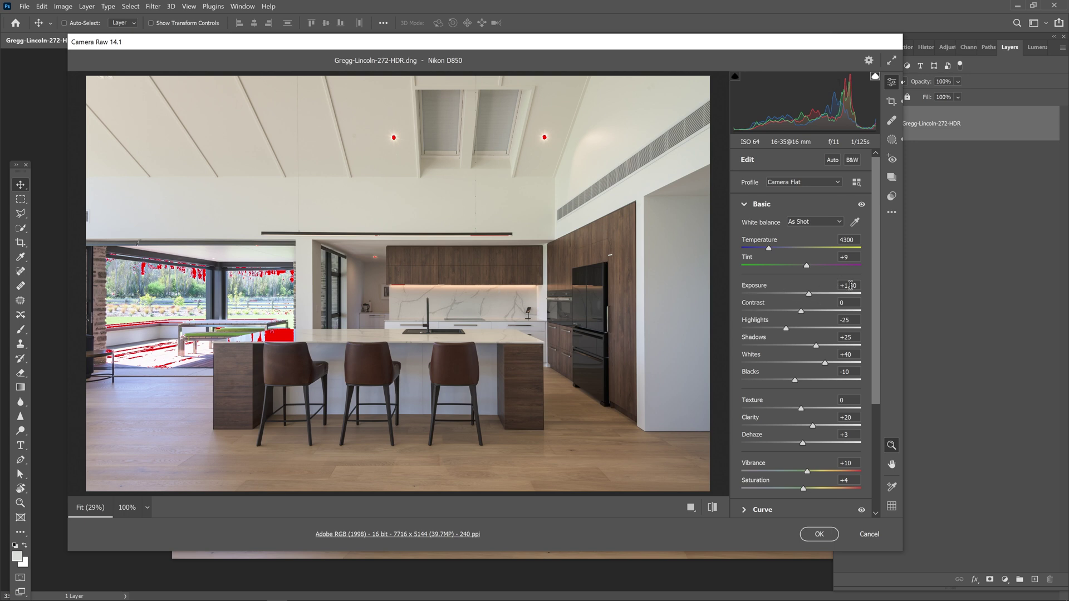
click(818, 533)
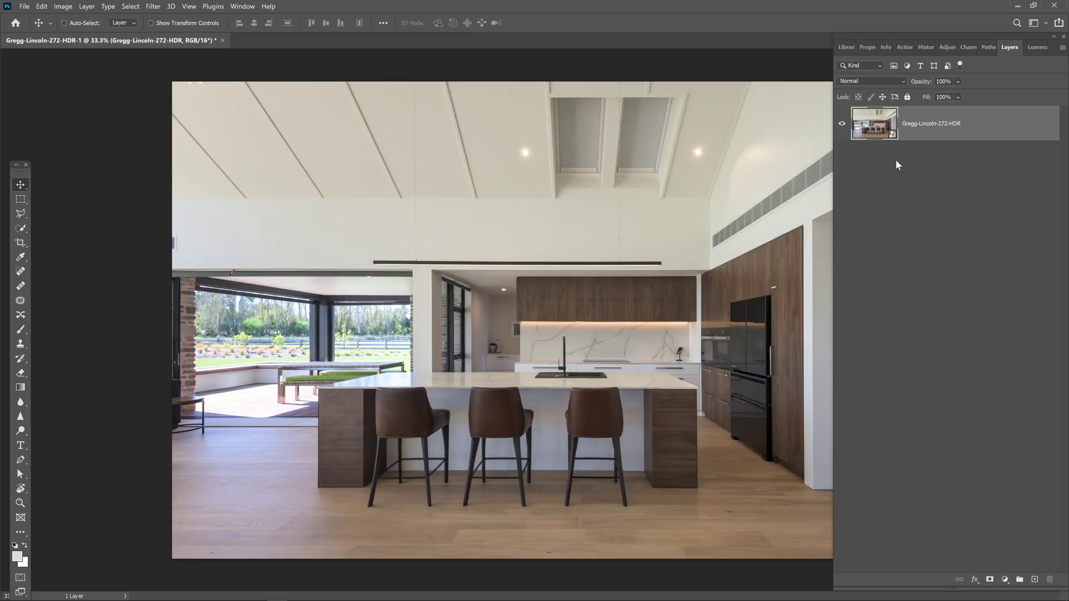
Make a New Smart Object via Copy and darken its Camera Raw exposure to -0.65
right_click(998, 130)
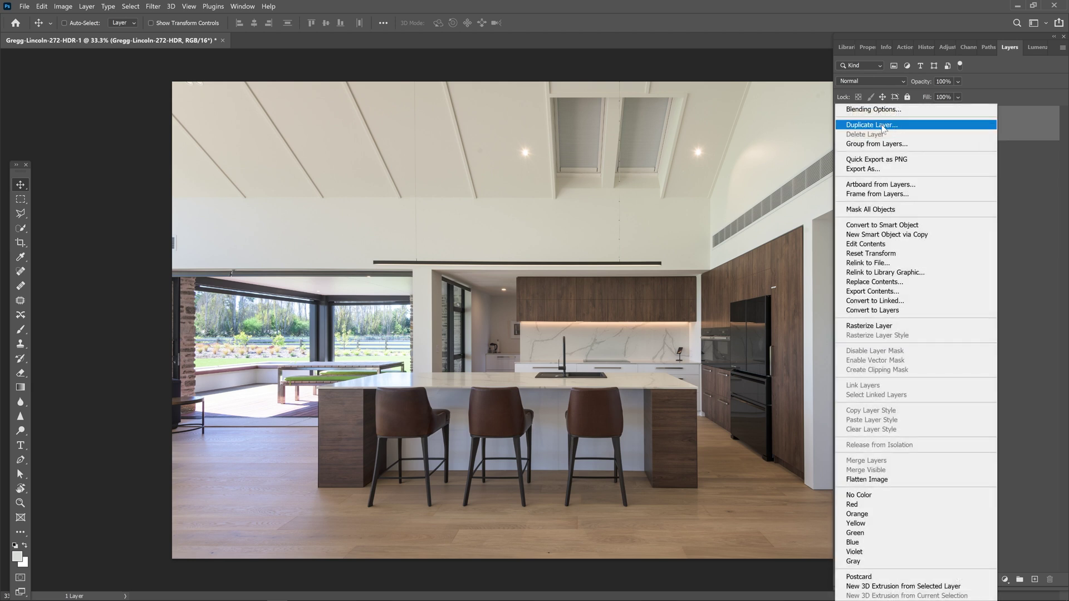
click(884, 234)
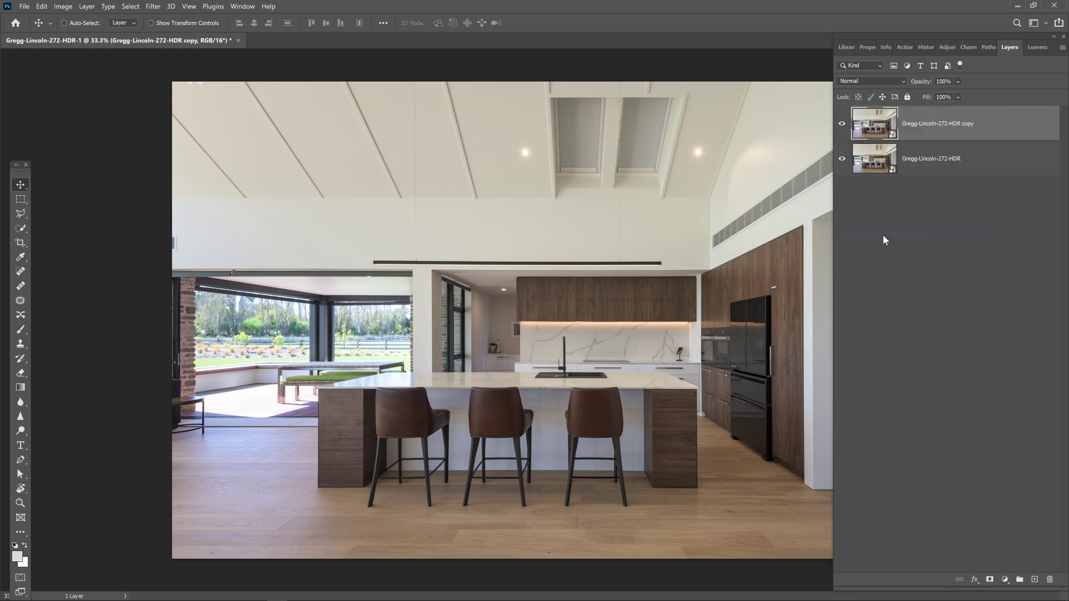
double_click(879, 134)
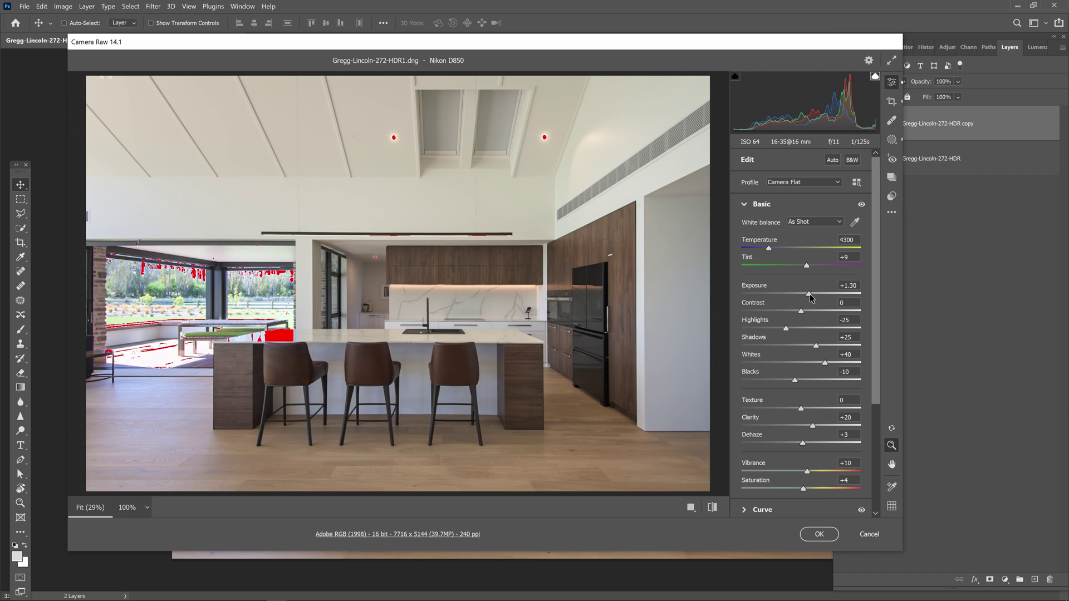
drag(809, 294, 798, 294)
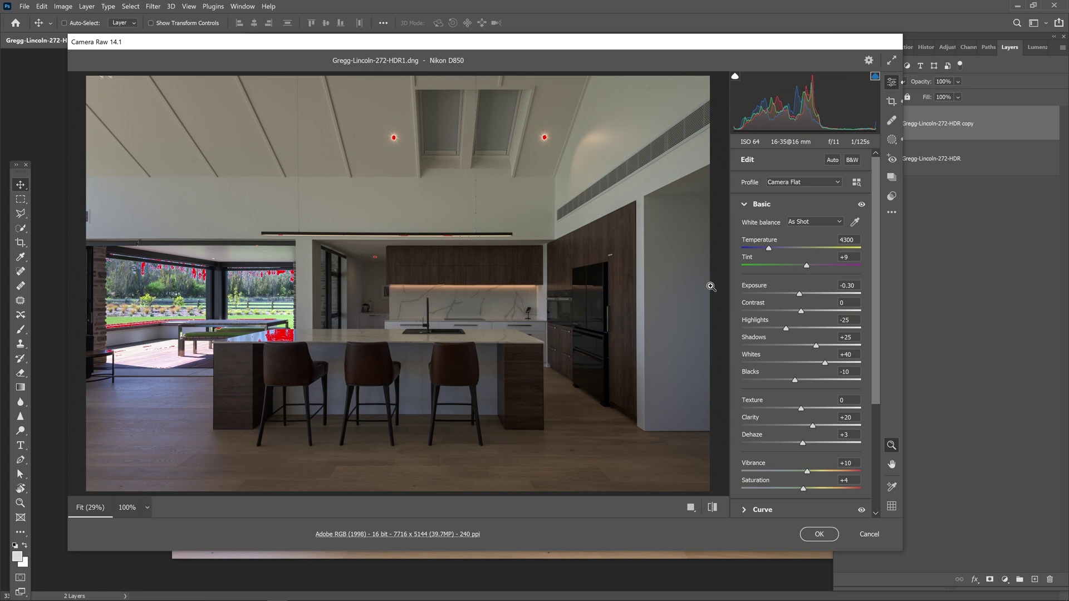
drag(798, 295, 796, 294)
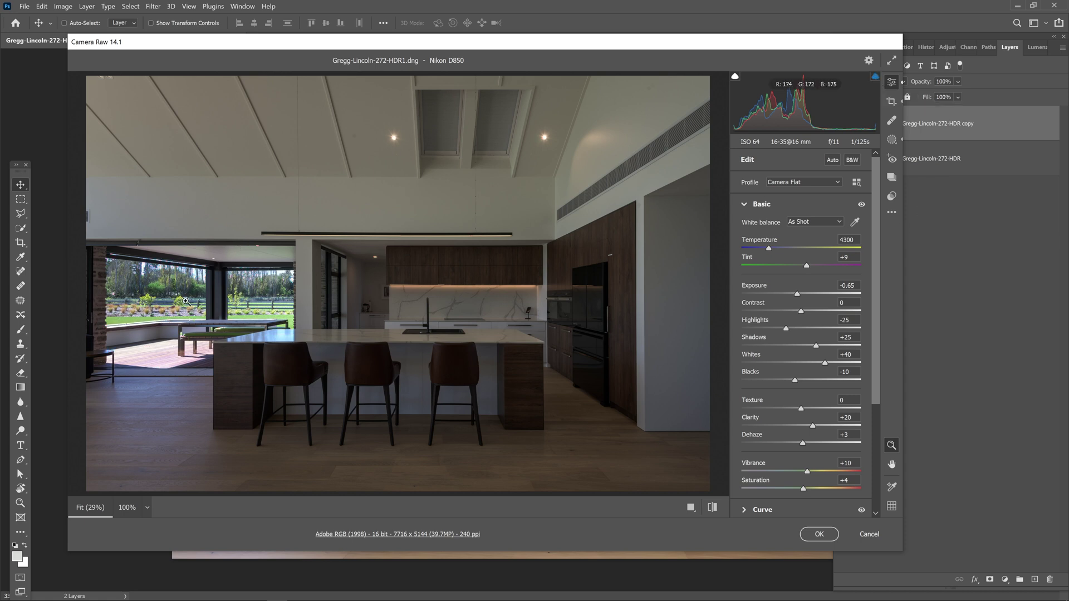
click(188, 304)
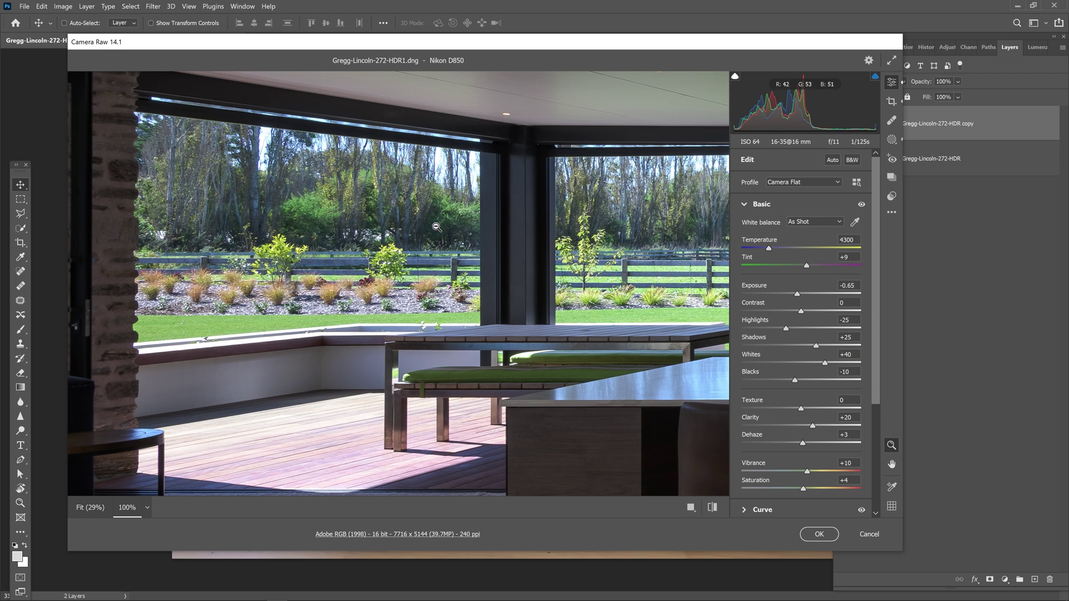
click(437, 227)
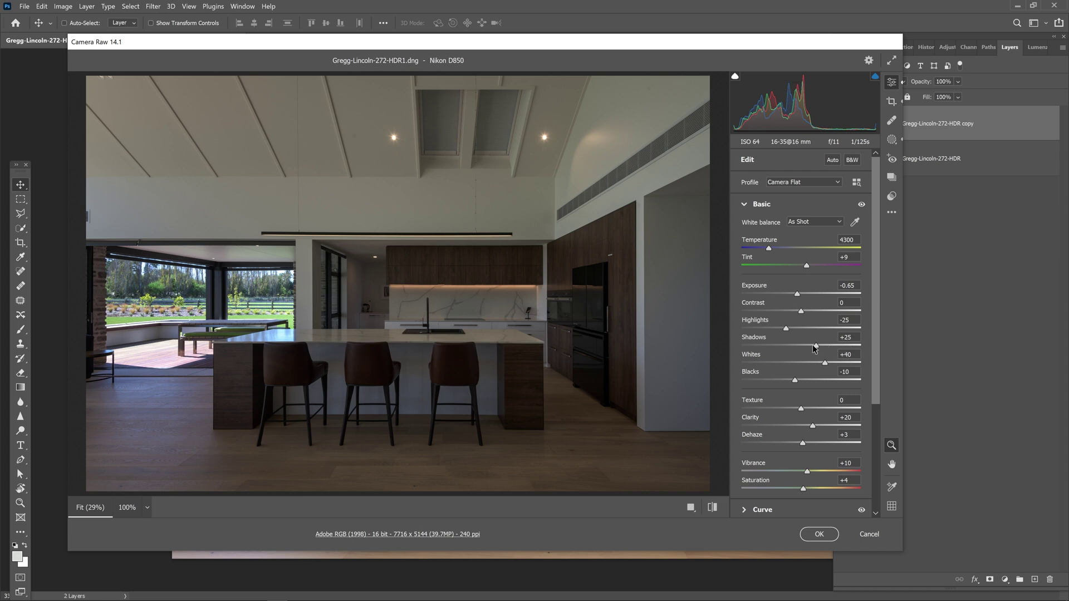
Set Shadows +95, Blacks +27 and Contrast +16 on the copy and apply
drag(814, 347, 857, 346)
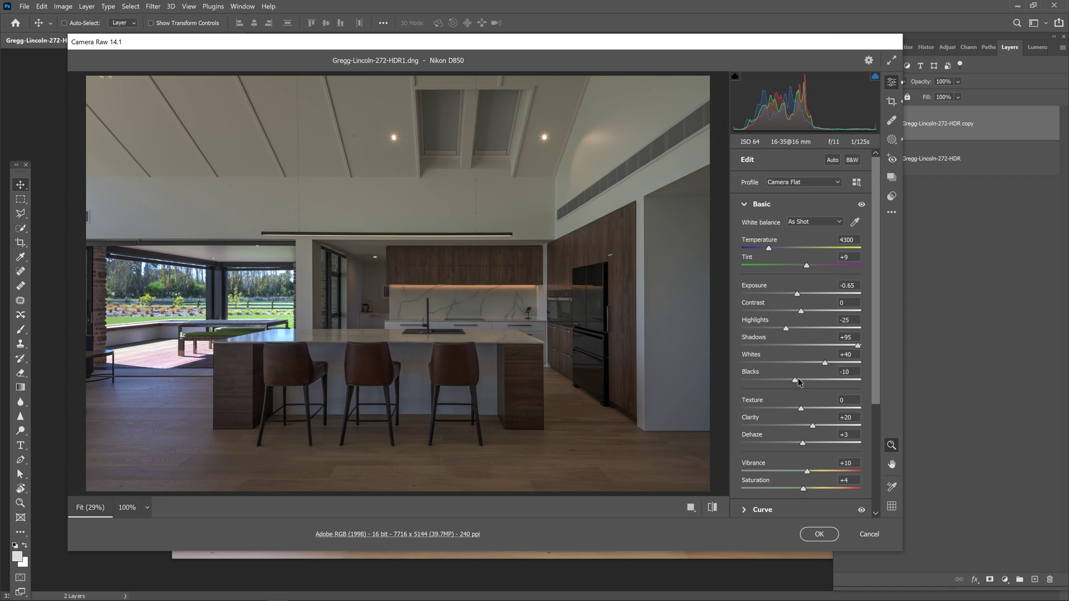
drag(798, 380, 818, 380)
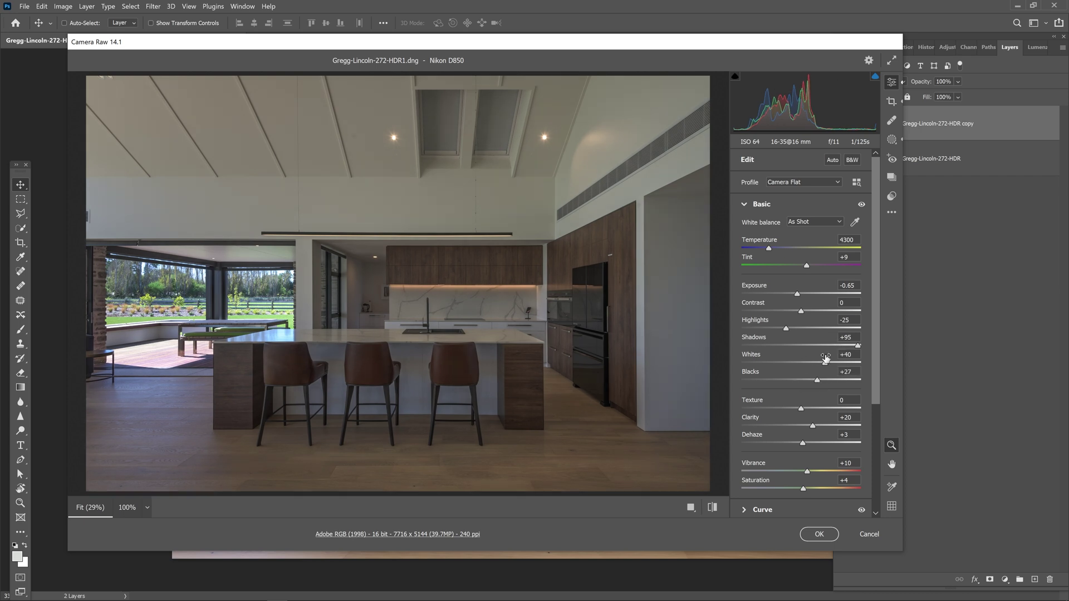
click(812, 312)
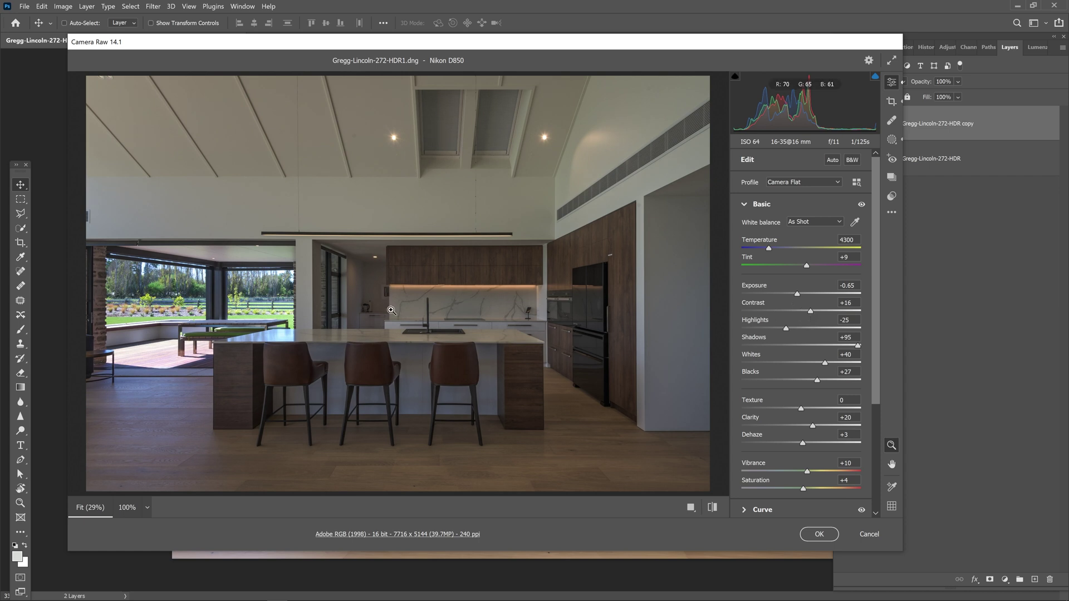
click(819, 534)
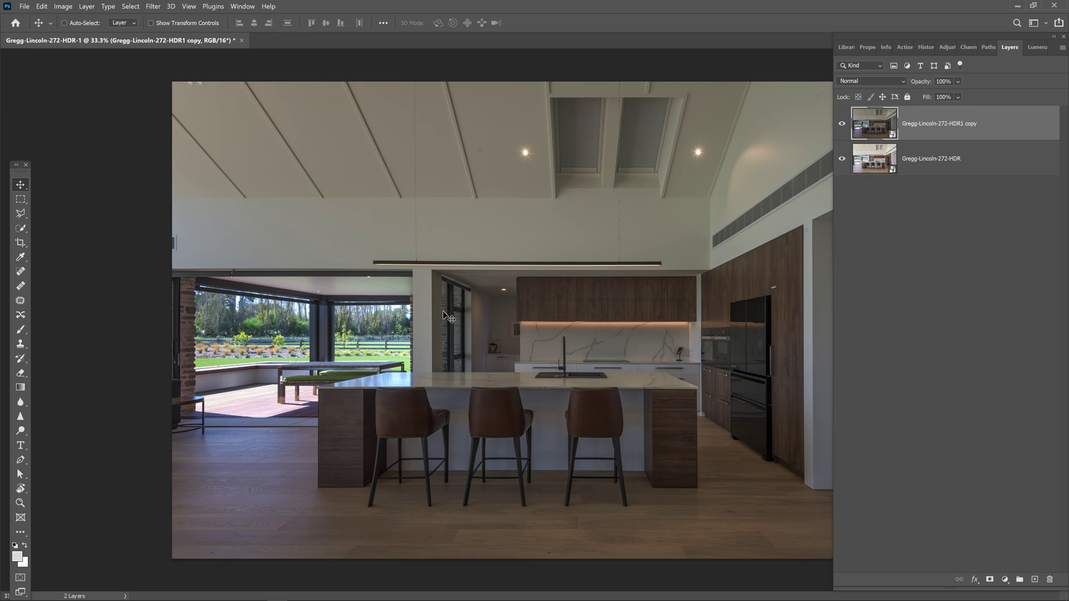
Go full screen, dock the toolbar, hide the darkened copy and select the original layer
key(f)
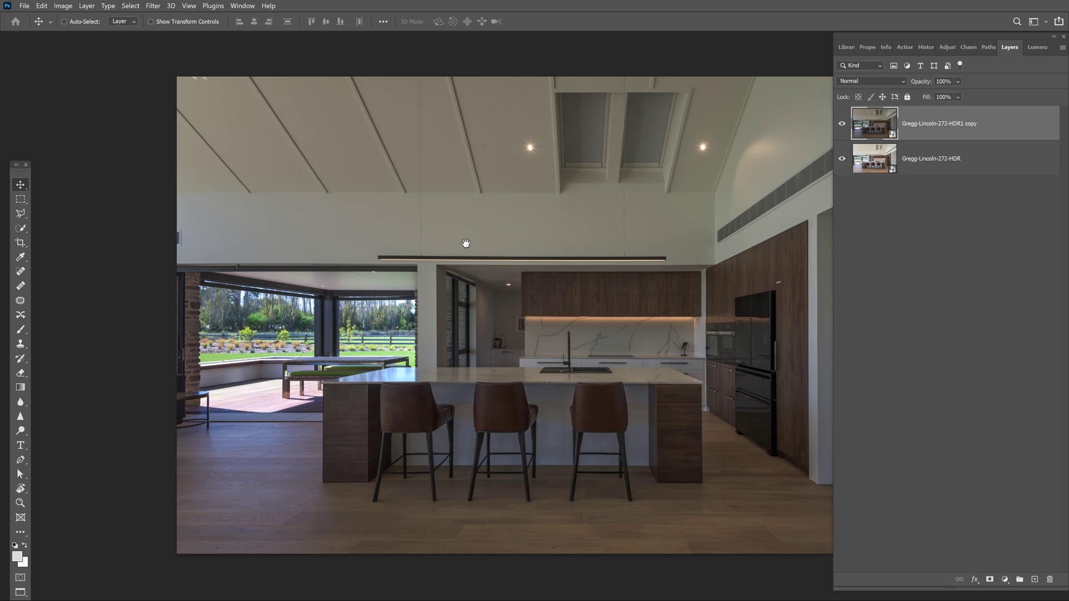
drag(502, 254, 410, 241)
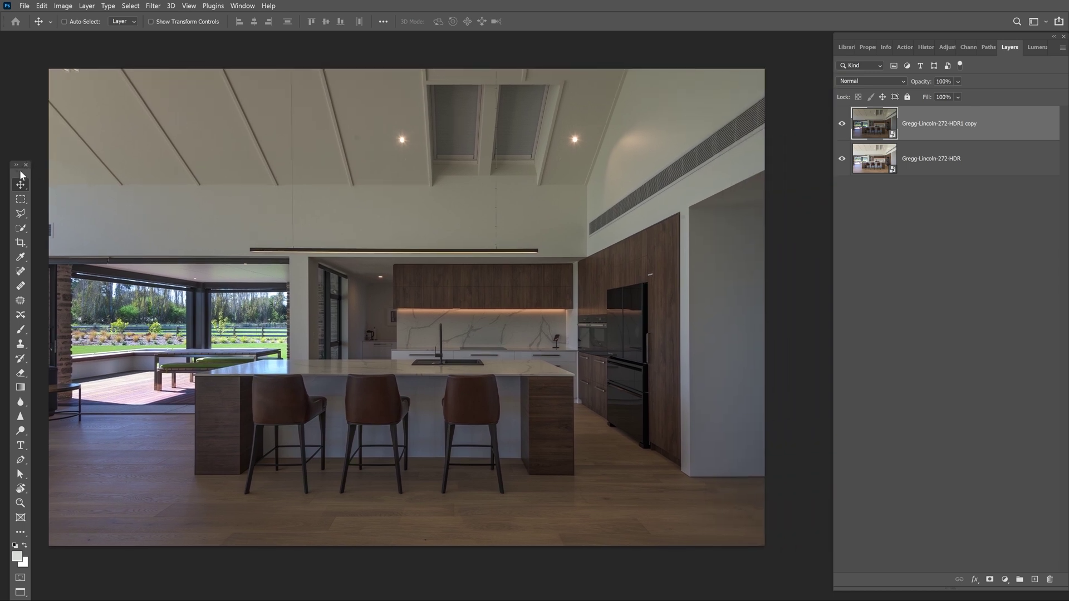
drag(22, 165, 13, 37)
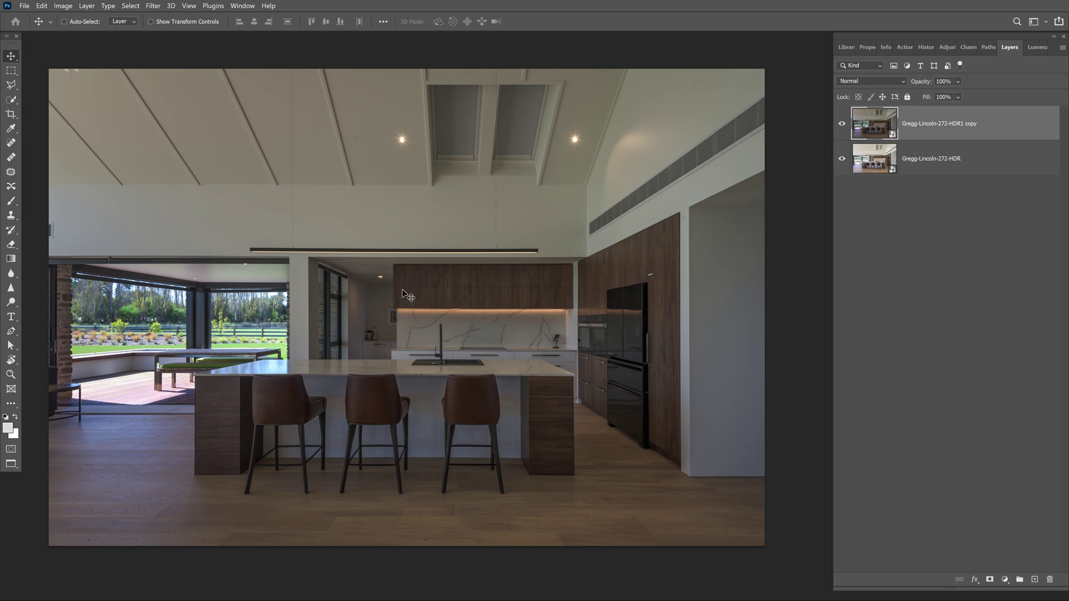
click(841, 125)
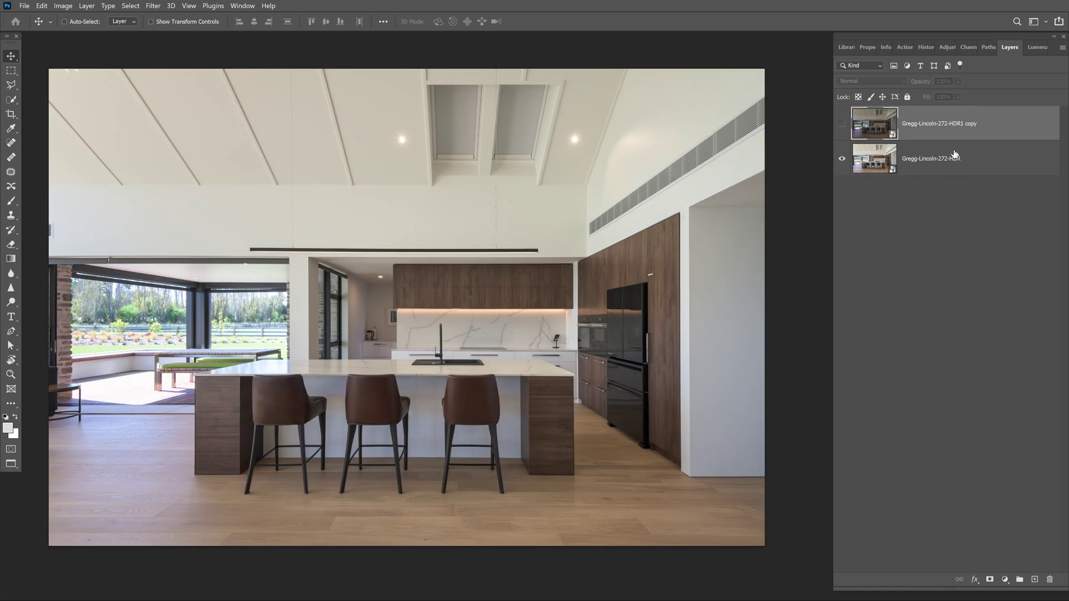
click(867, 164)
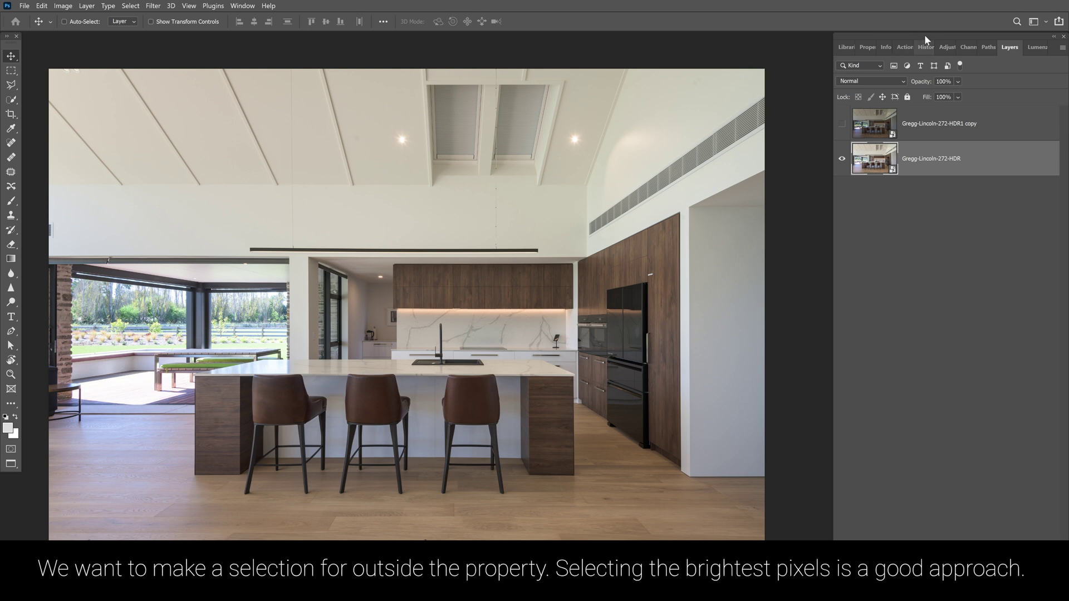
Inspect the Red, Green and Blue channels, return to RGB, and open Lumenzia
click(973, 46)
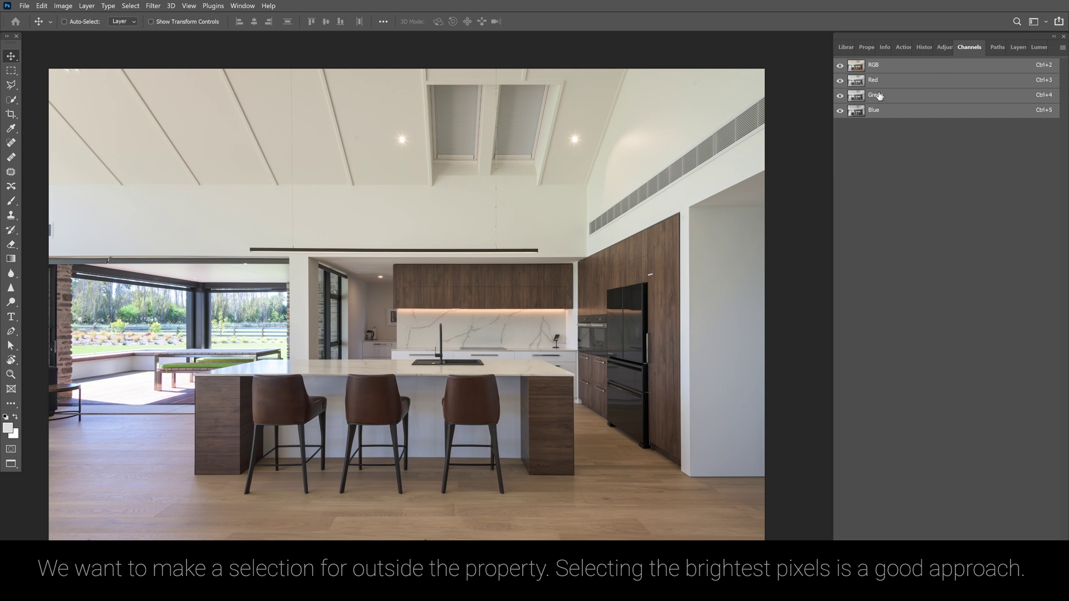
click(966, 84)
click(879, 94)
click(885, 110)
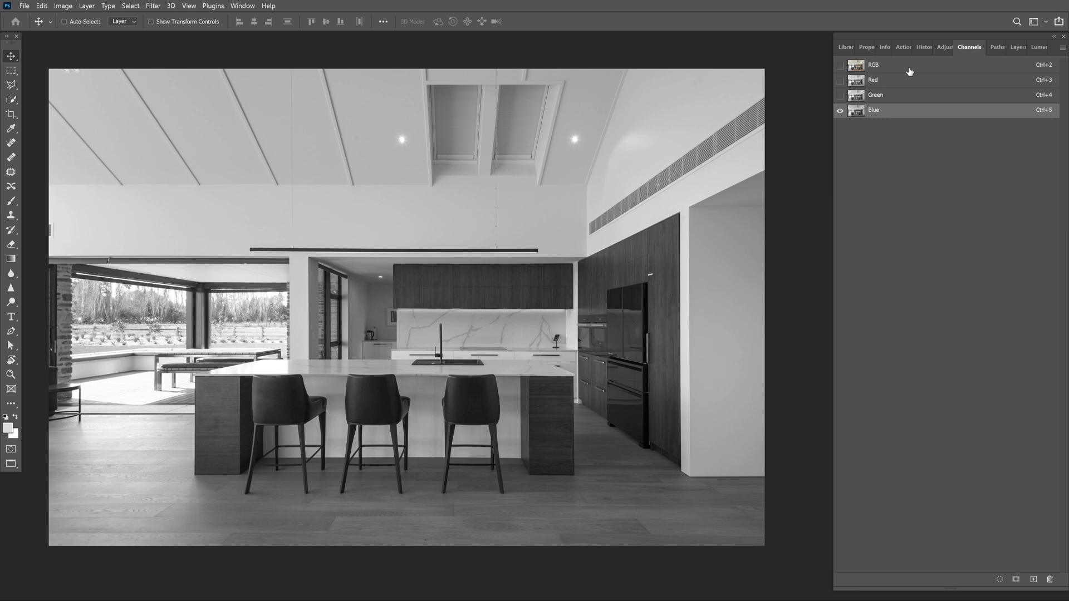
click(847, 67)
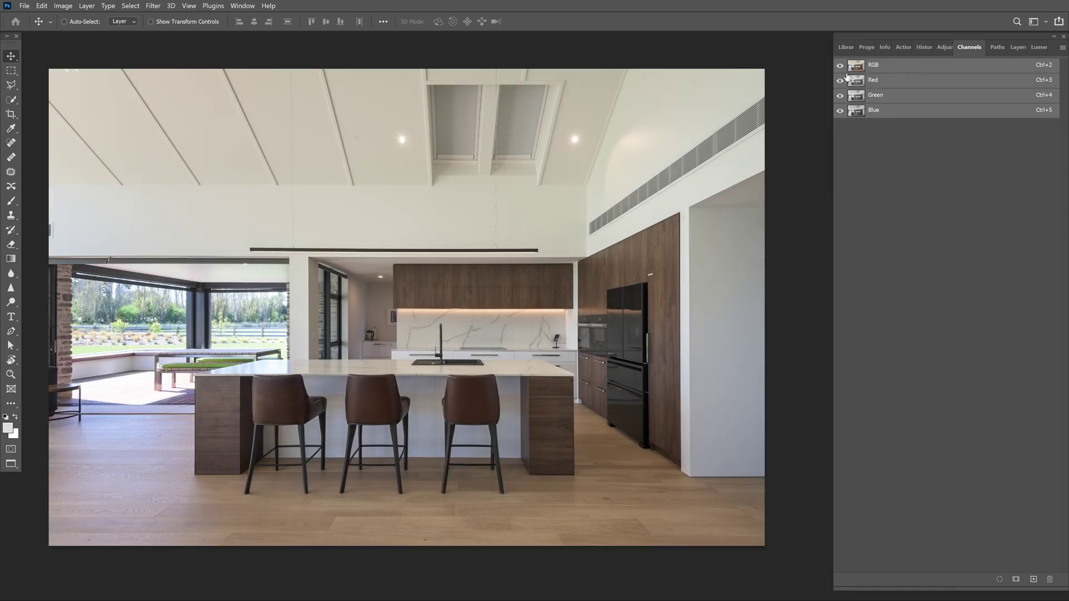
click(1037, 46)
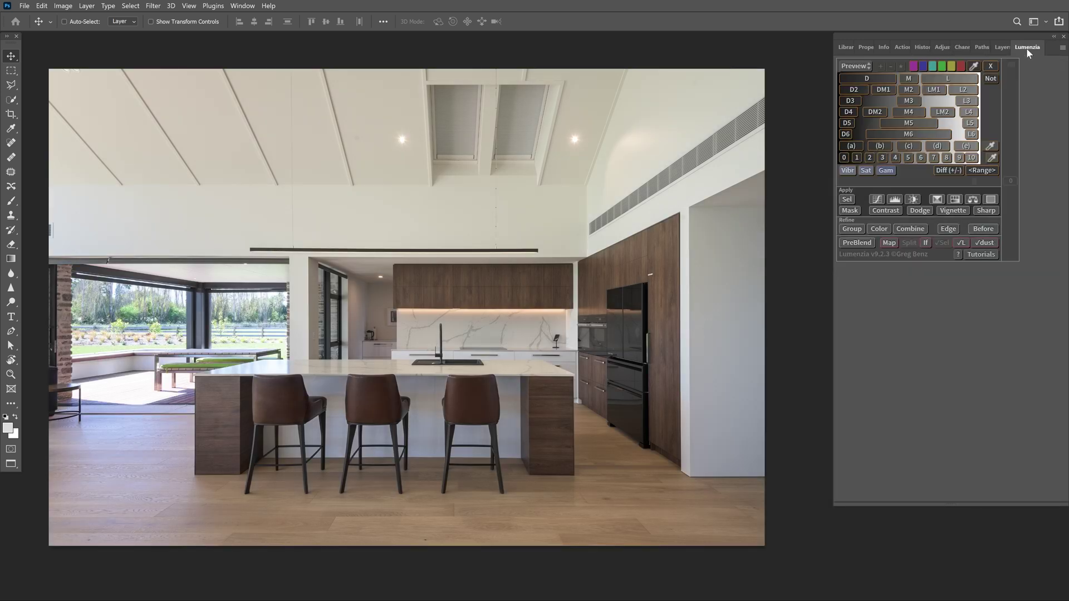
Preview brights and darks luminosity masks at several levels in Lumenzia
click(971, 91)
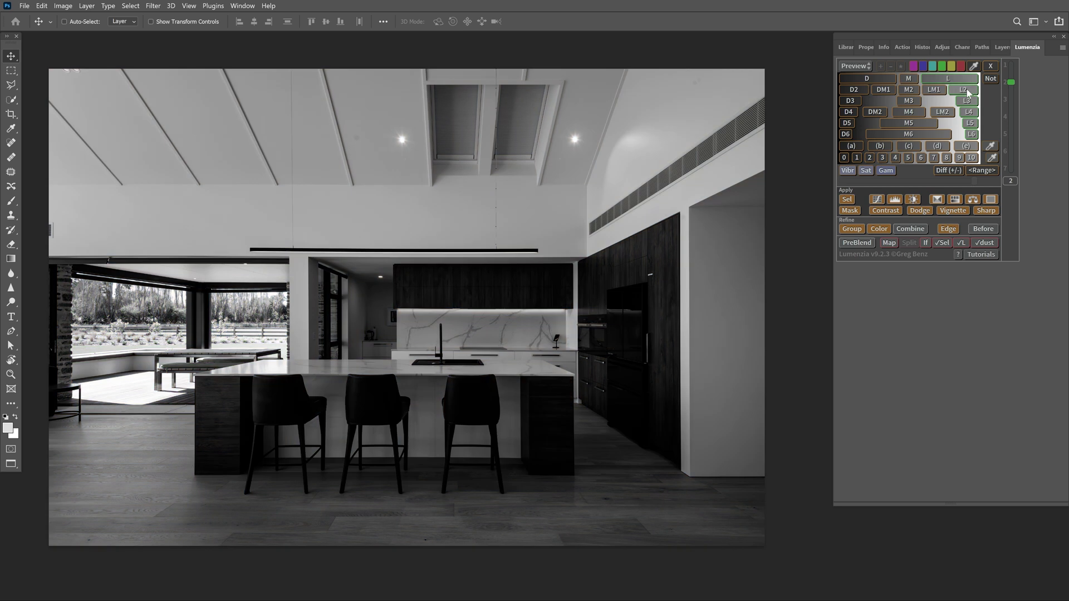
click(969, 82)
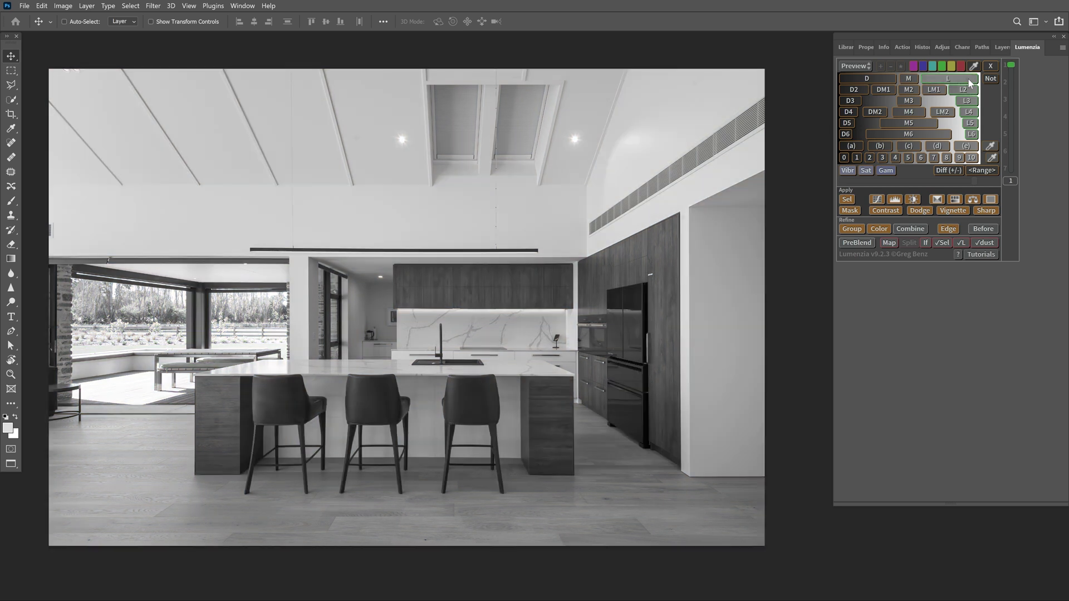
click(968, 112)
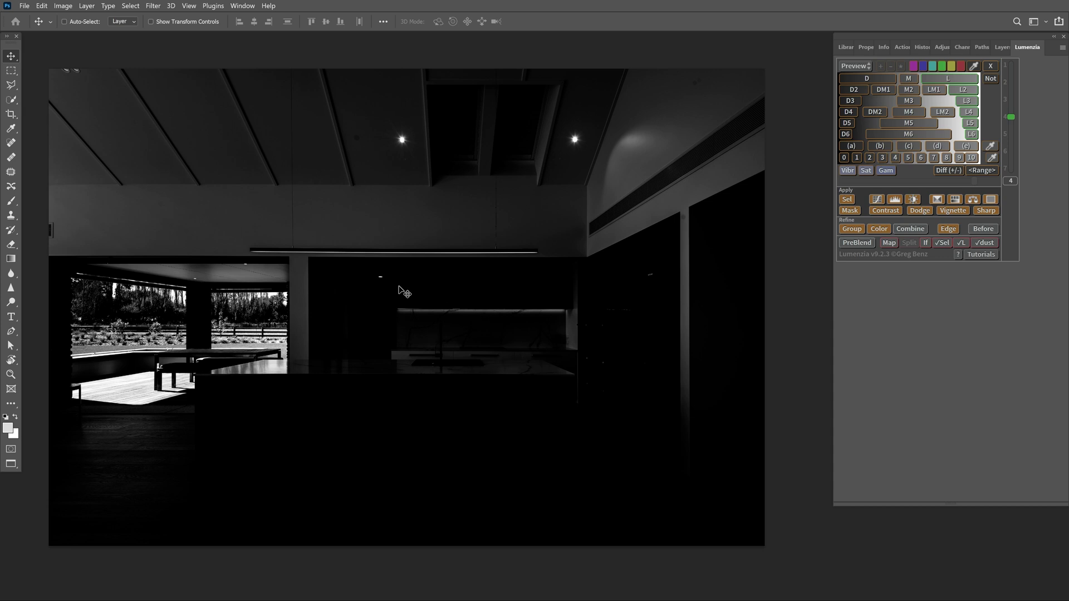
click(973, 81)
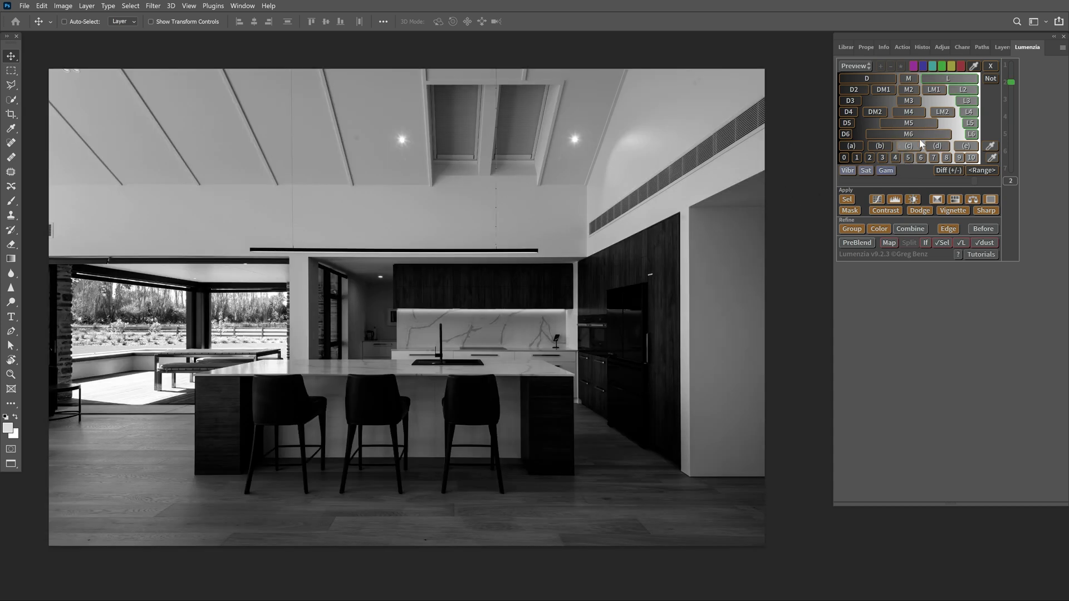
click(964, 125)
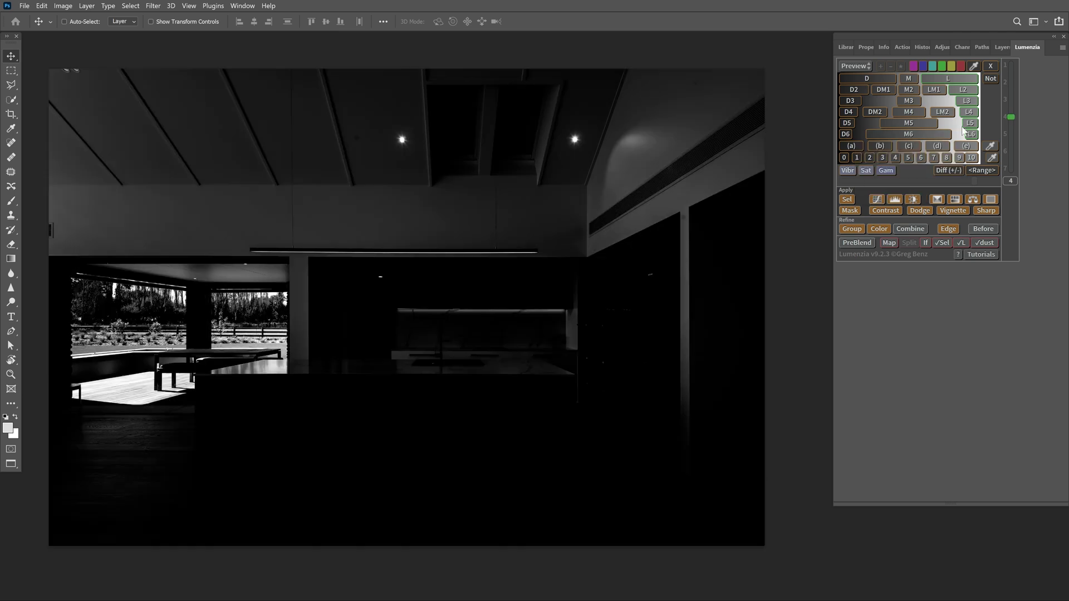
click(855, 91)
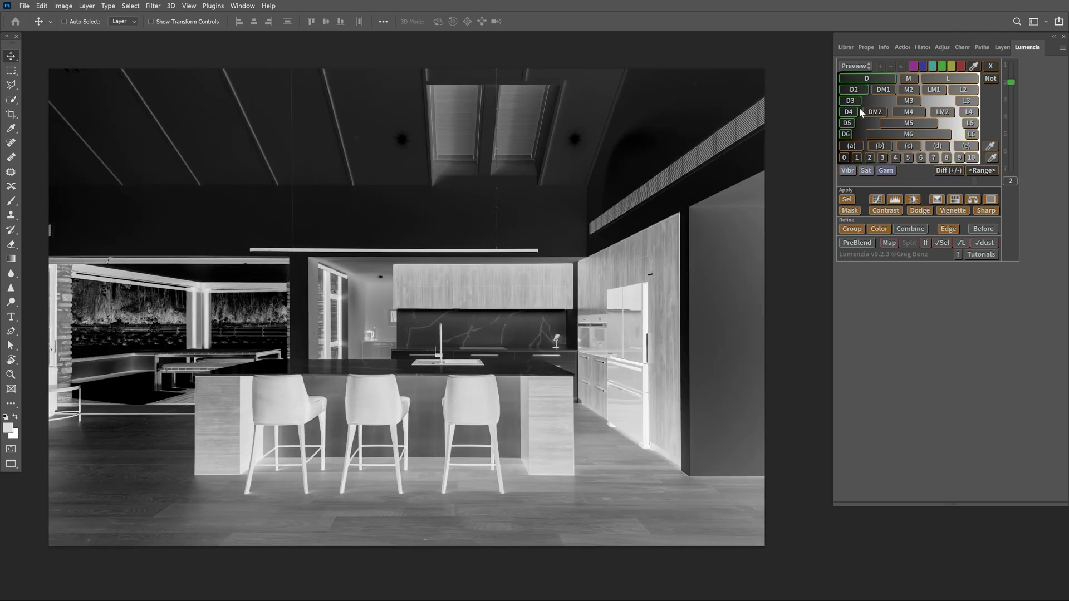
Preview the midtones mask at strength 2.5 and 1, then apply an L2 lights mask to a new copy
click(904, 81)
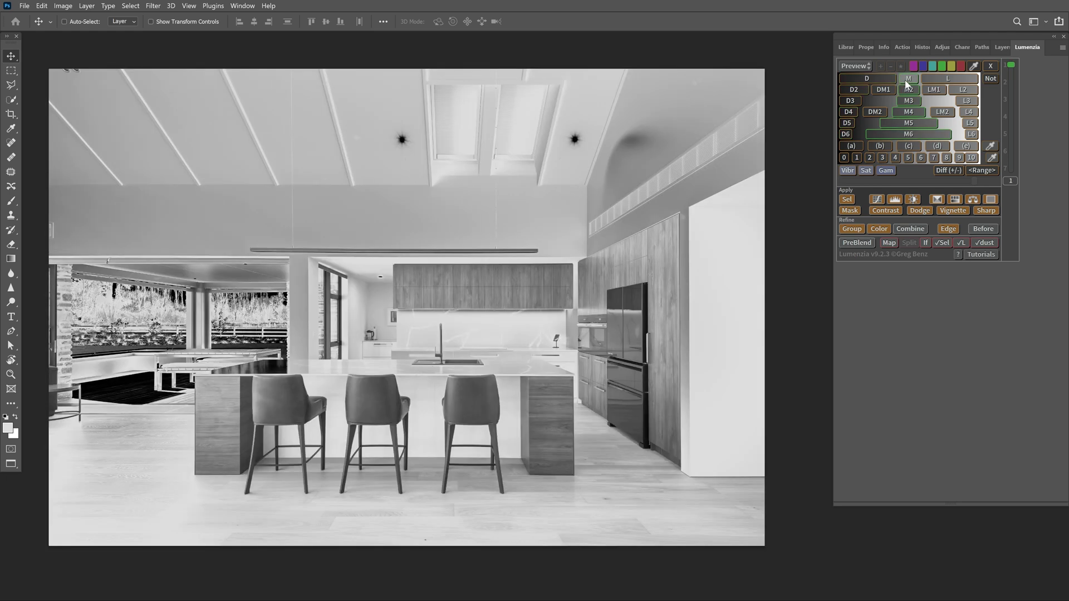
click(1011, 90)
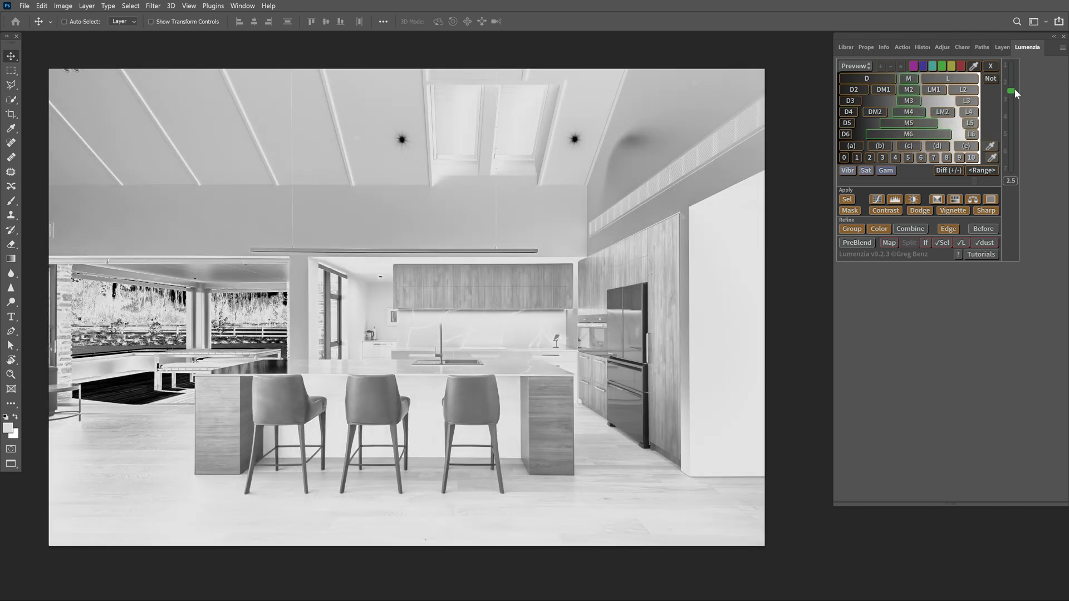
drag(1014, 91, 1011, 65)
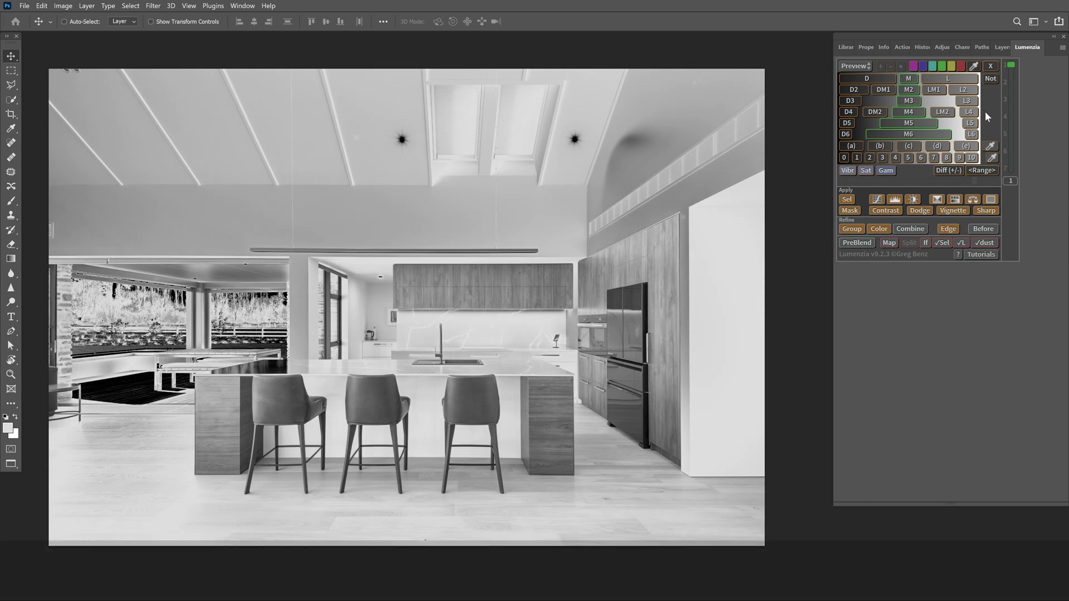
click(962, 90)
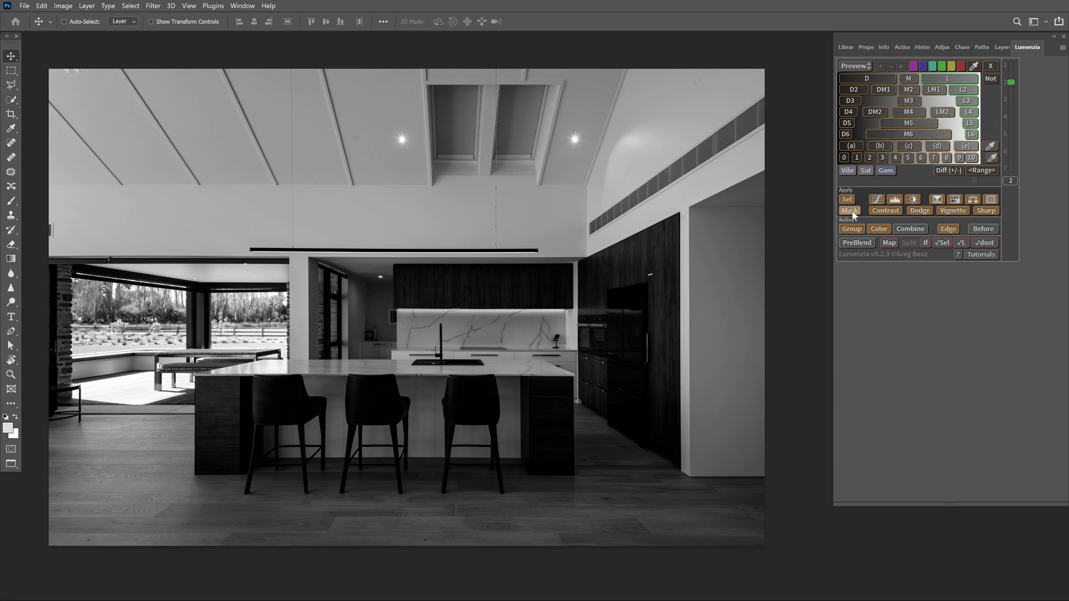
click(849, 211)
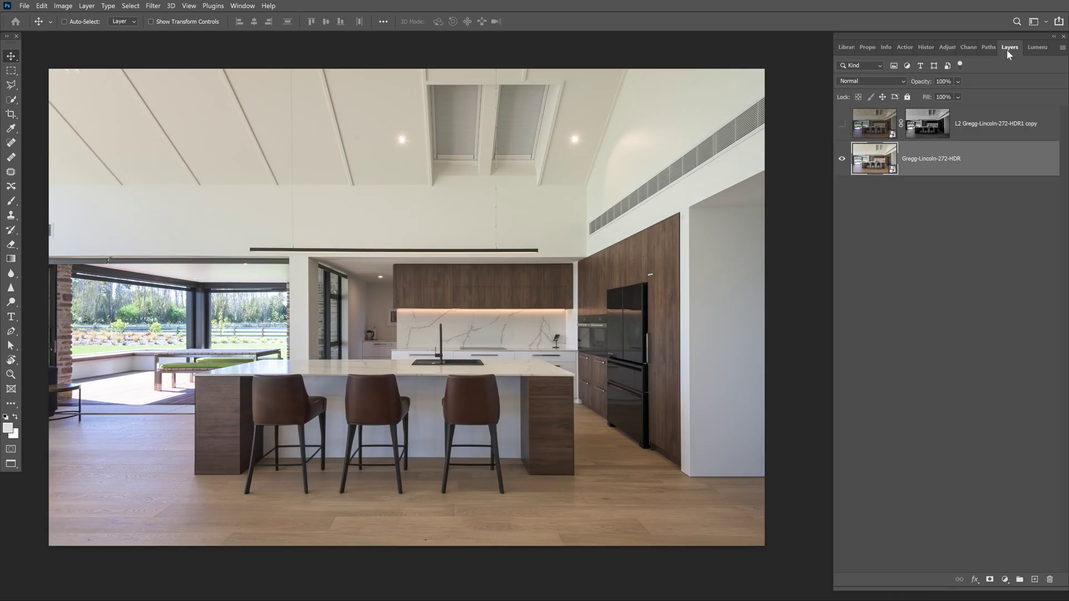
Toggle the L2 masked copy on and off repeatedly, leave it visible, and select it
click(843, 125)
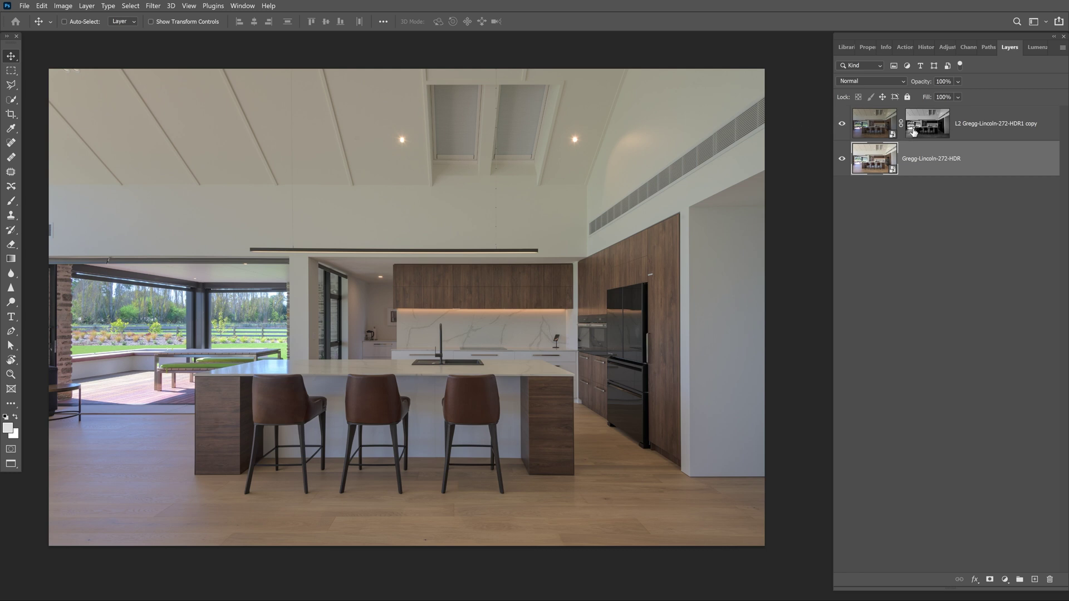
click(841, 122)
click(843, 125)
click(843, 124)
click(844, 125)
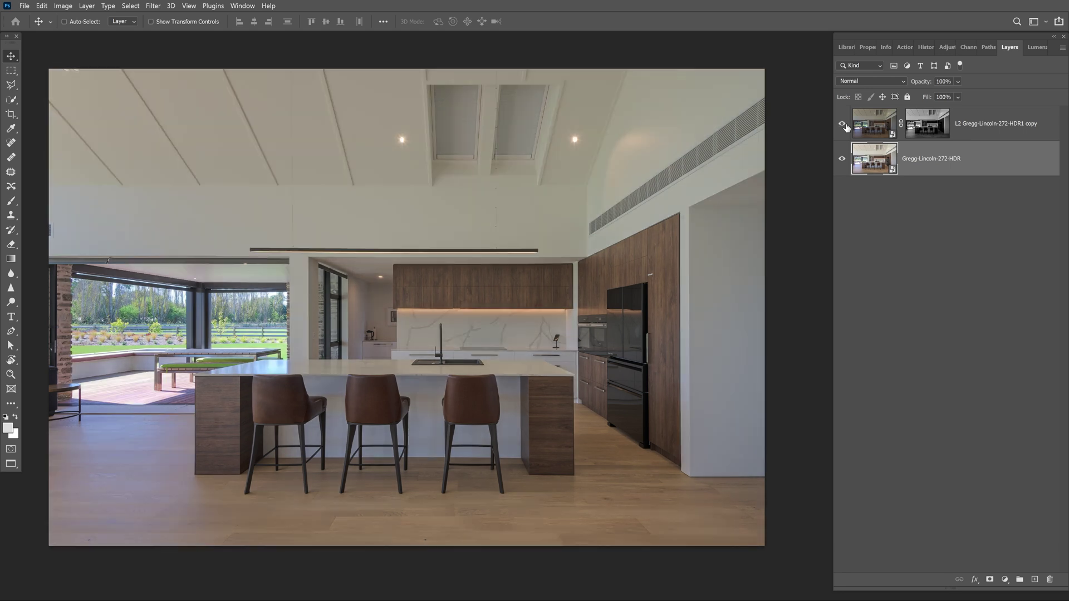
click(843, 124)
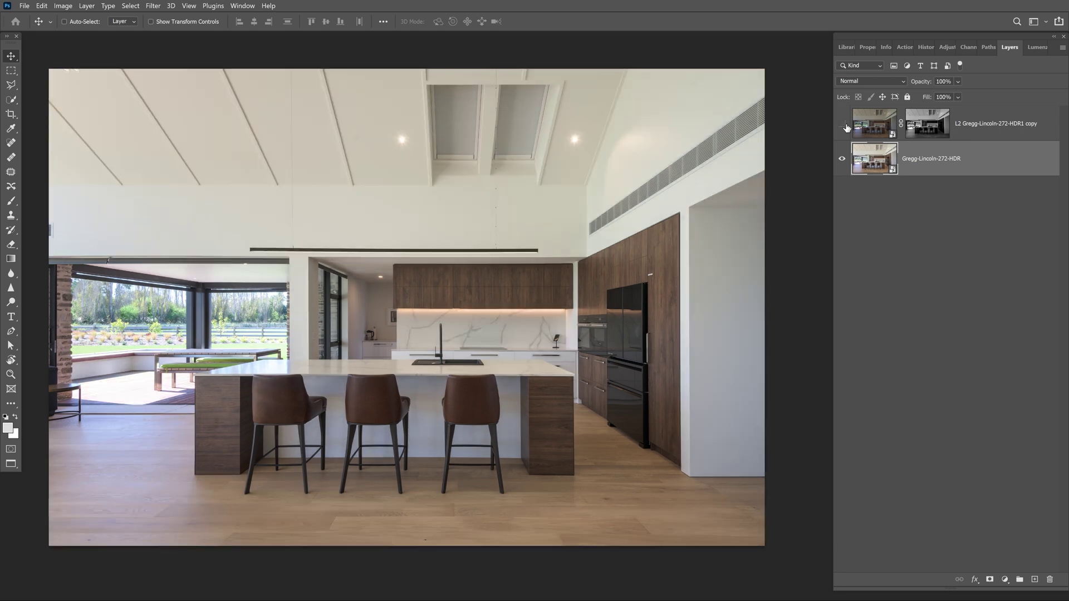
click(844, 125)
click(840, 125)
click(840, 124)
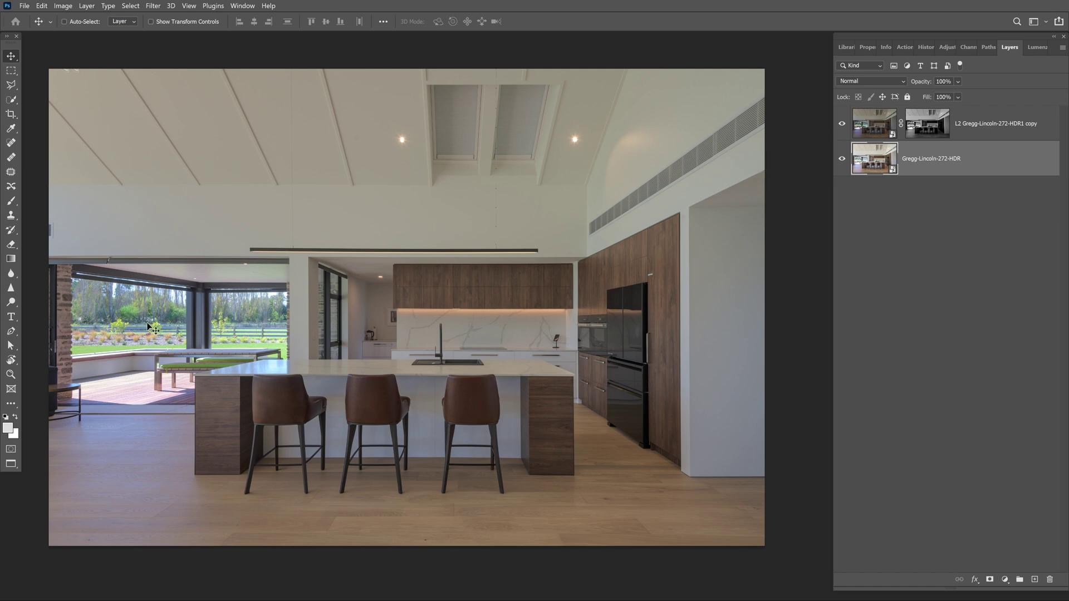
click(842, 123)
click(842, 124)
click(843, 125)
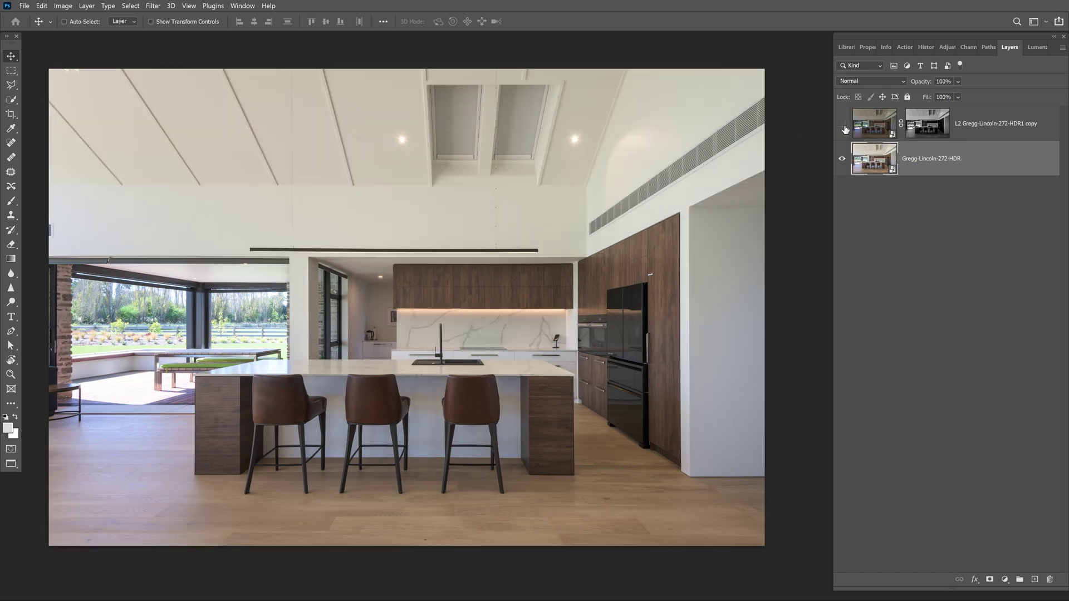
click(843, 125)
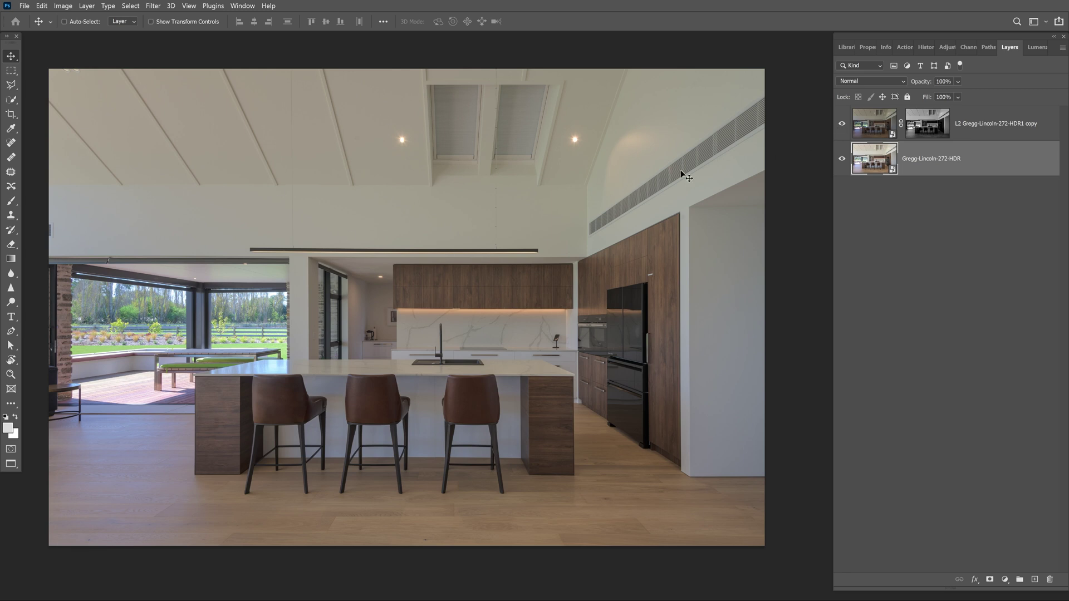
click(968, 132)
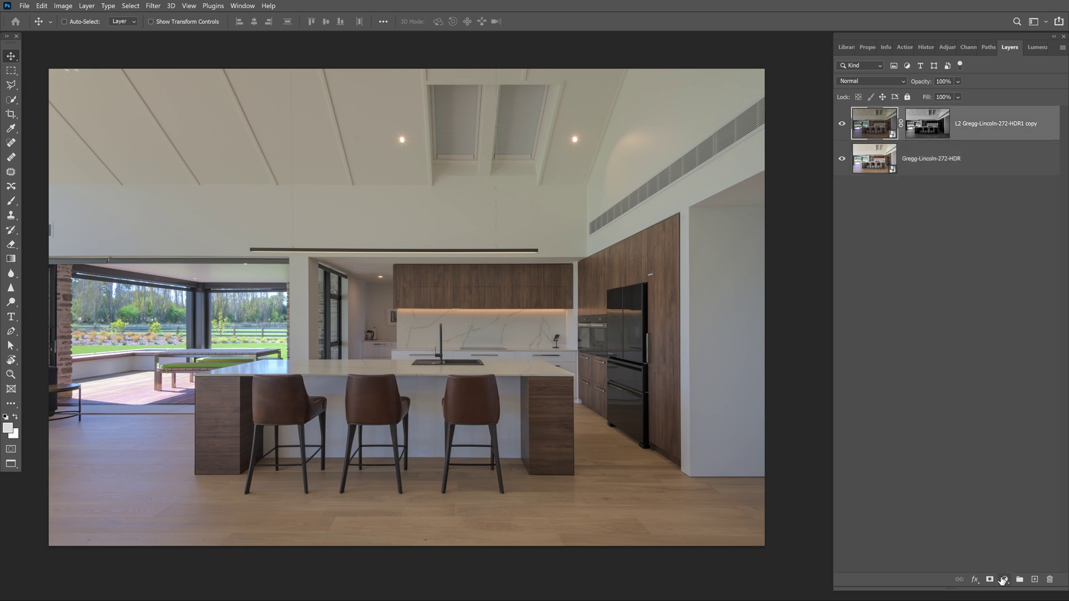
Put the masked copy into Group 1 and give the group an inverted black mask
click(1018, 580)
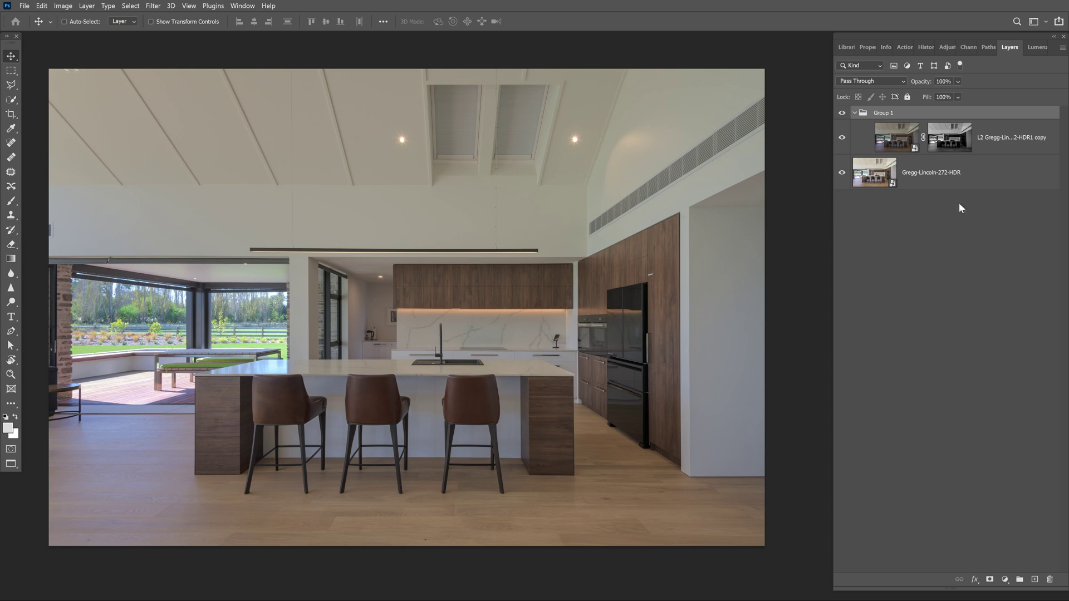
click(989, 579)
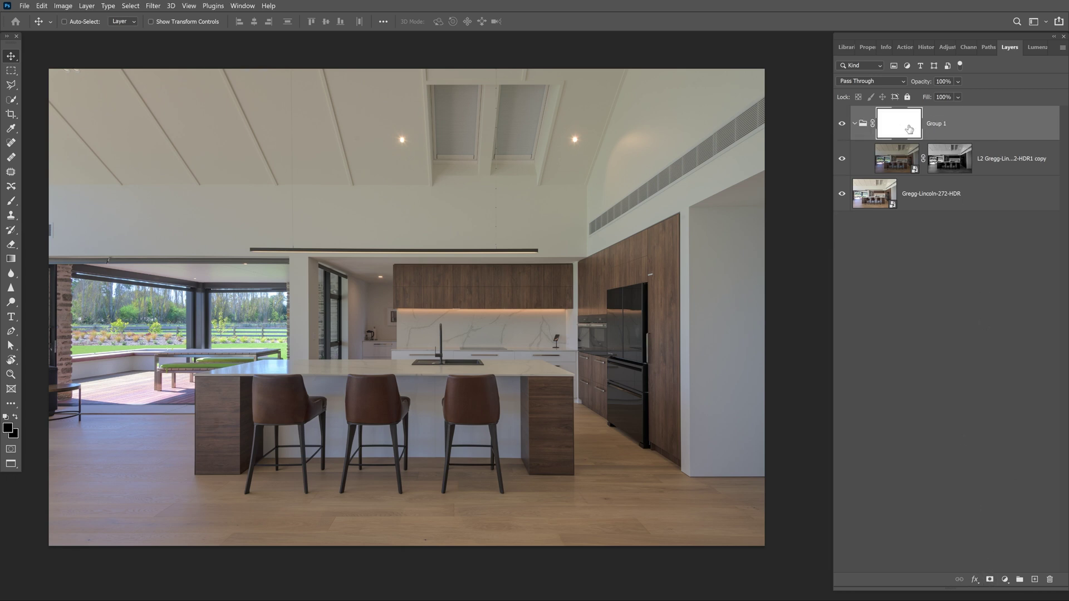
key(ctrl+i)
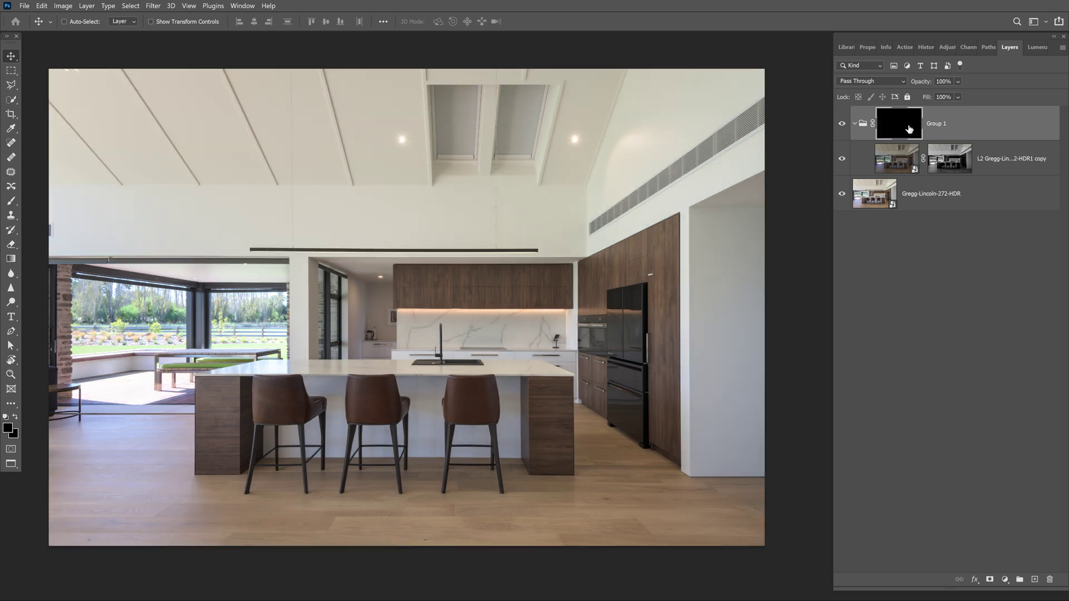
Paint white with a 900 px brush over the left window and garden
click(15, 417)
key(b)
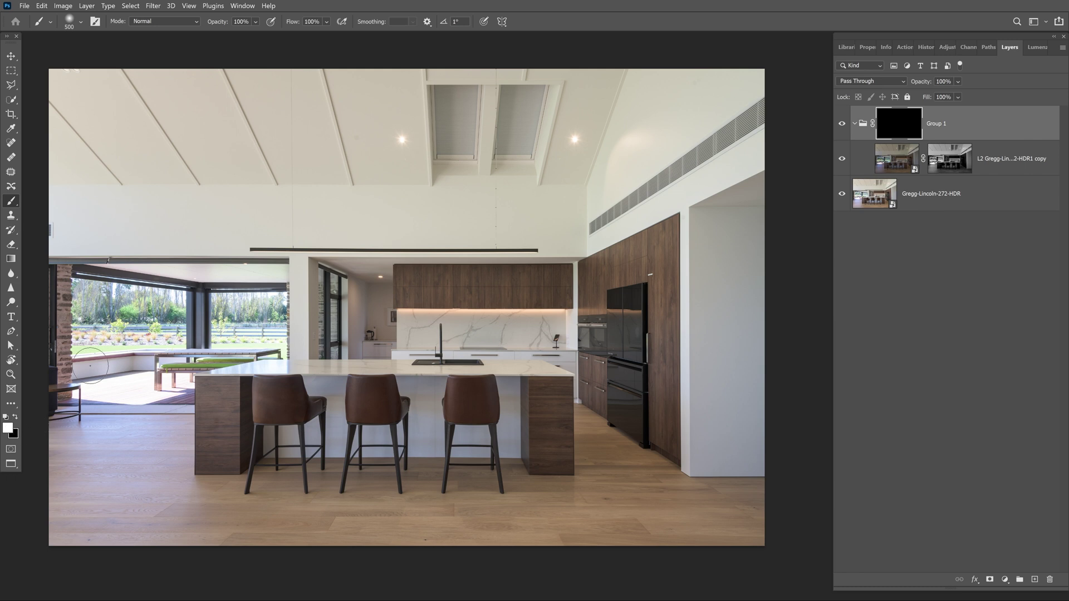
key(bracketright)
key(bracketright)
key(bracketright)
key(bracketright)
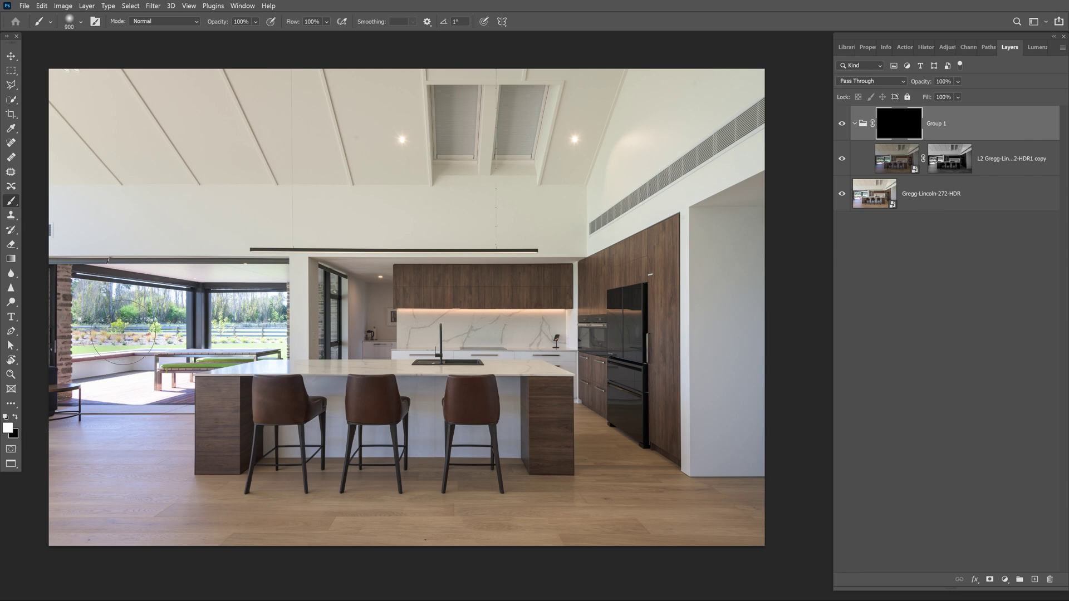
mouse_move(124, 331)
mouse_down()
mouse_move(163, 321)
mouse_move(101, 341)
mouse_move(89, 383)
mouse_move(169, 378)
mouse_move(143, 363)
mouse_move(197, 318)
mouse_move(262, 346)
mouse_up()
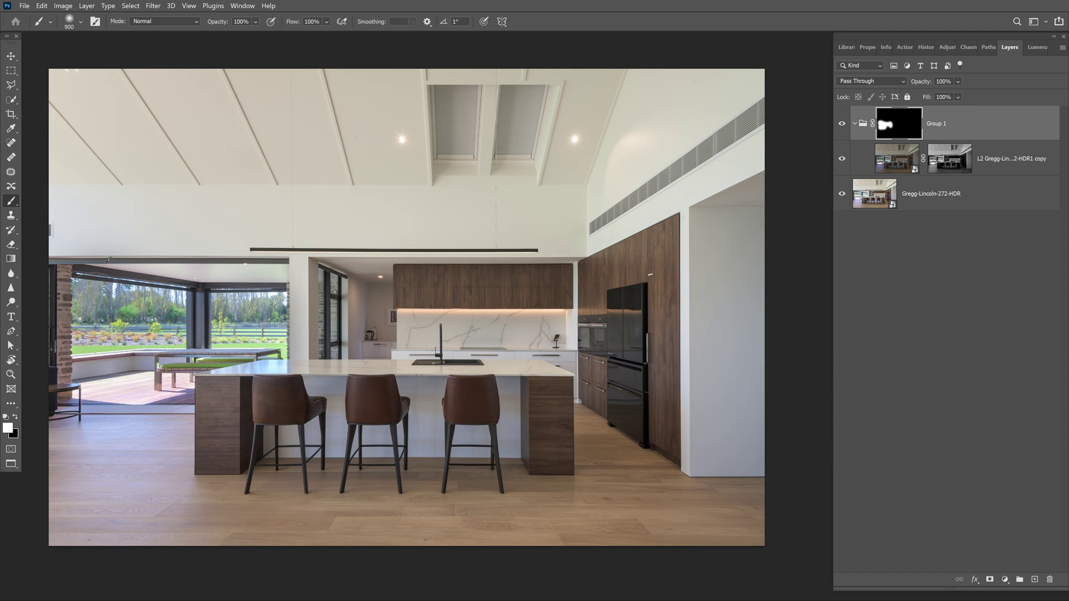
mouse_move(106, 342)
mouse_down()
mouse_move(108, 384)
mouse_move(134, 372)
mouse_move(103, 368)
mouse_move(214, 317)
mouse_move(287, 308)
mouse_up()
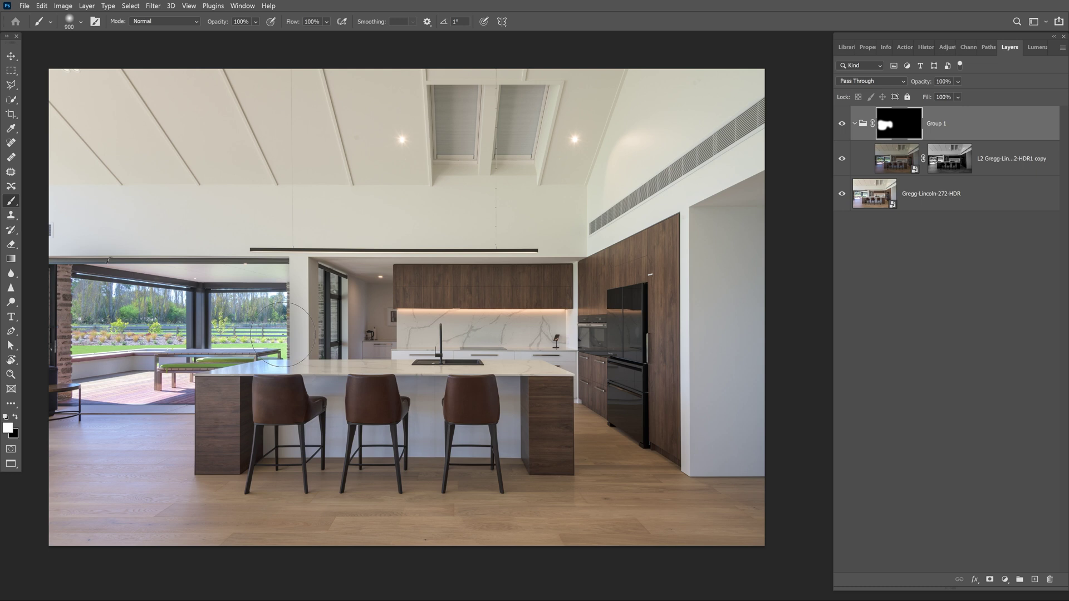
Toggle Group 1 off and on to compare, then zoom in on the pillar beside the window
click(840, 126)
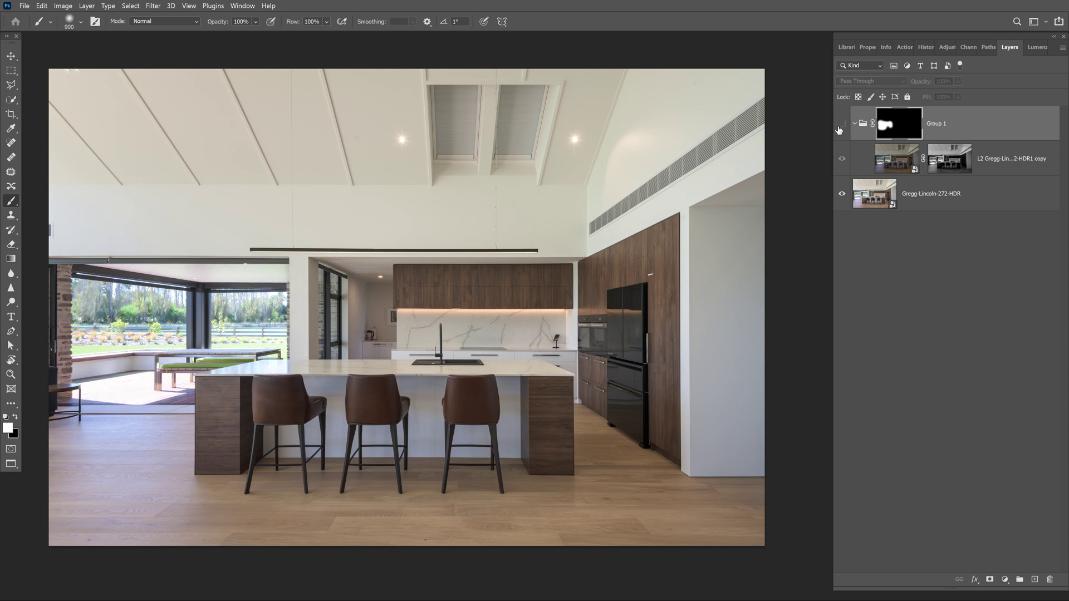
click(840, 124)
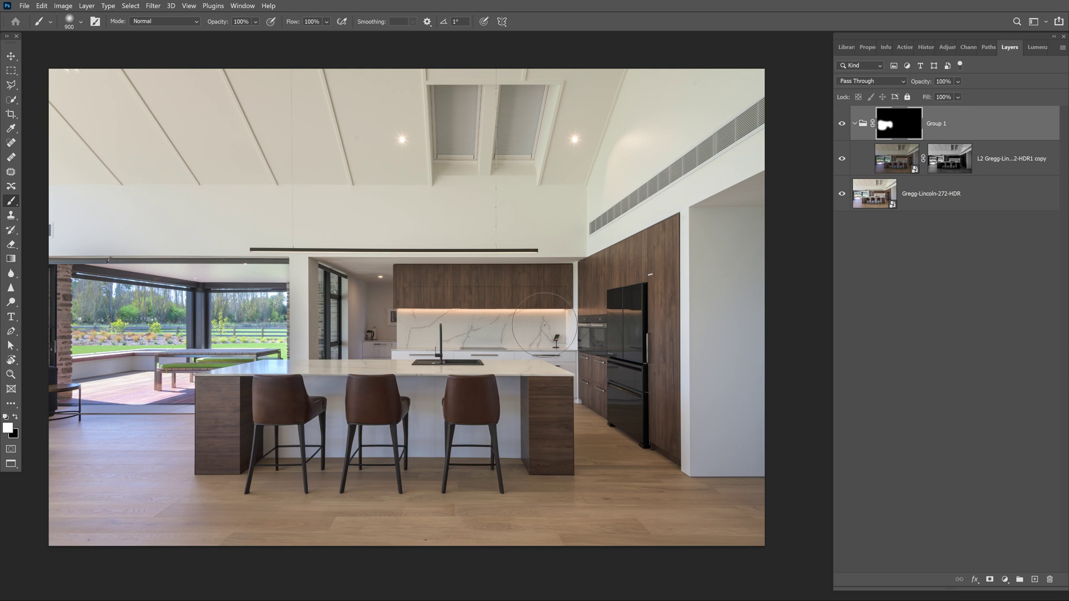
scroll(518, 276, up, 5)
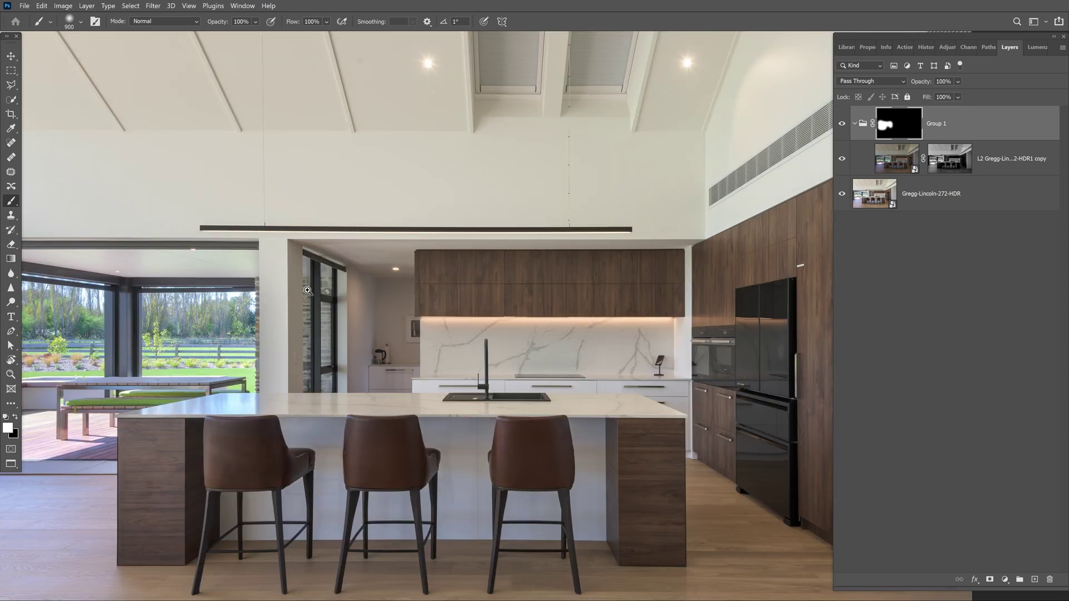
drag(318, 307, 462, 259)
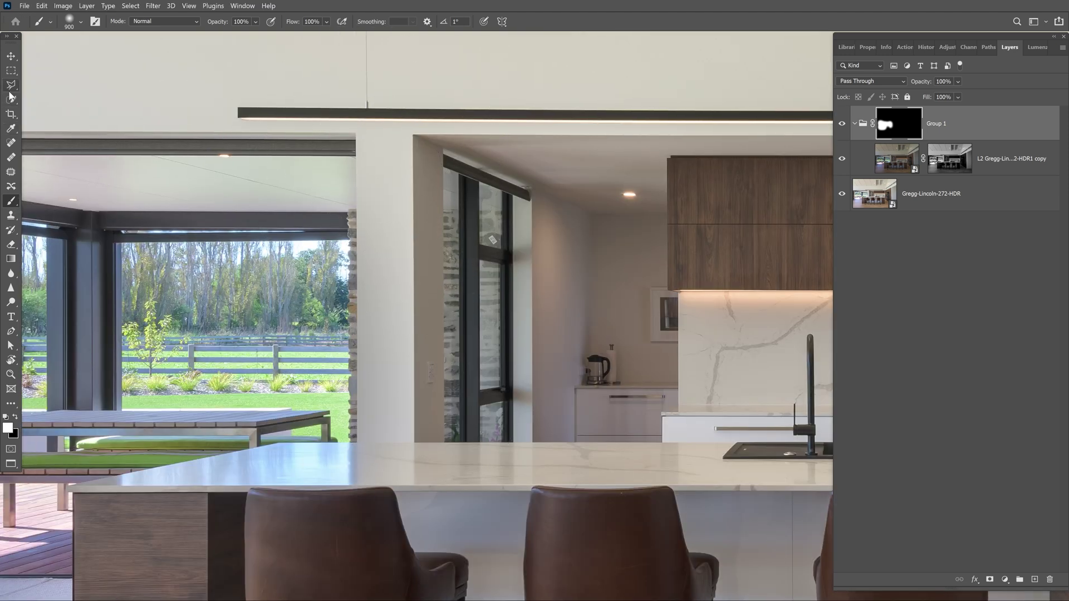
Draw a rectangular marquee selection around the pillar and doorway area
click(11, 70)
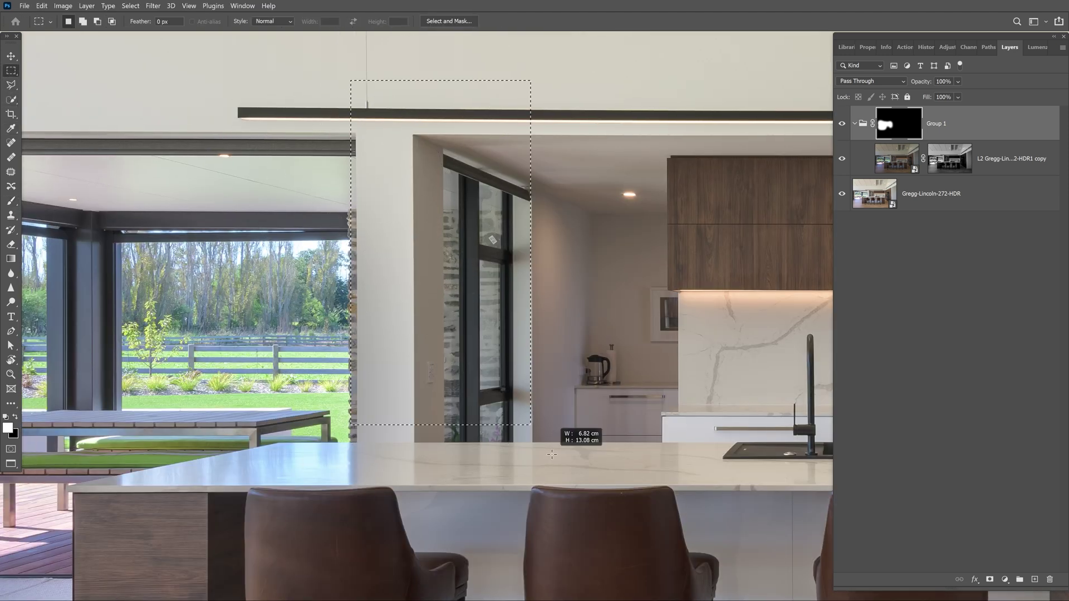
drag(364, 85, 590, 473)
drag(464, 273, 456, 268)
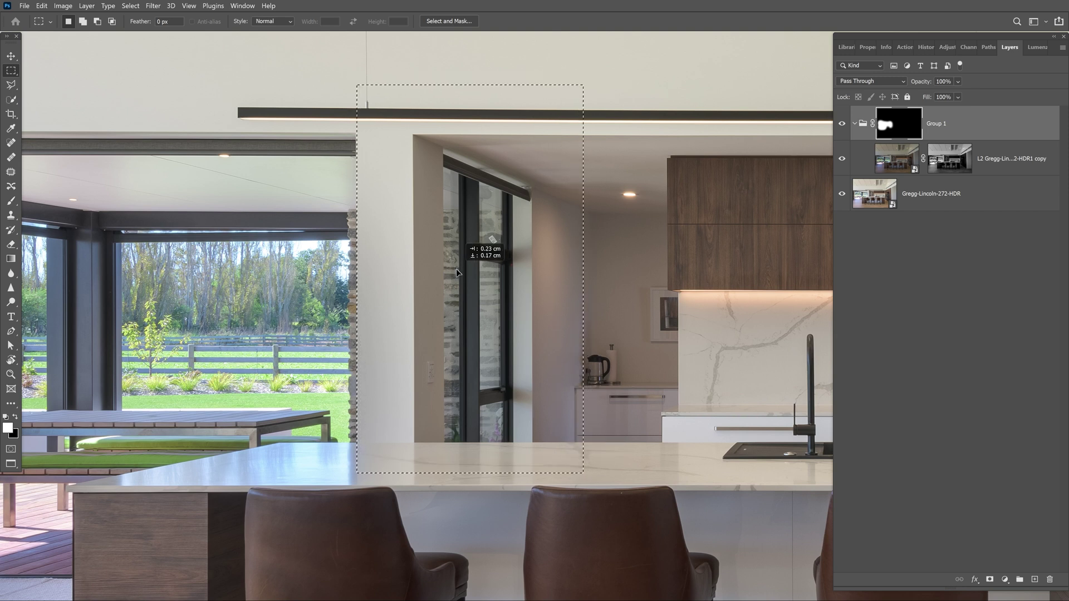
drag(356, 387, 763, 593)
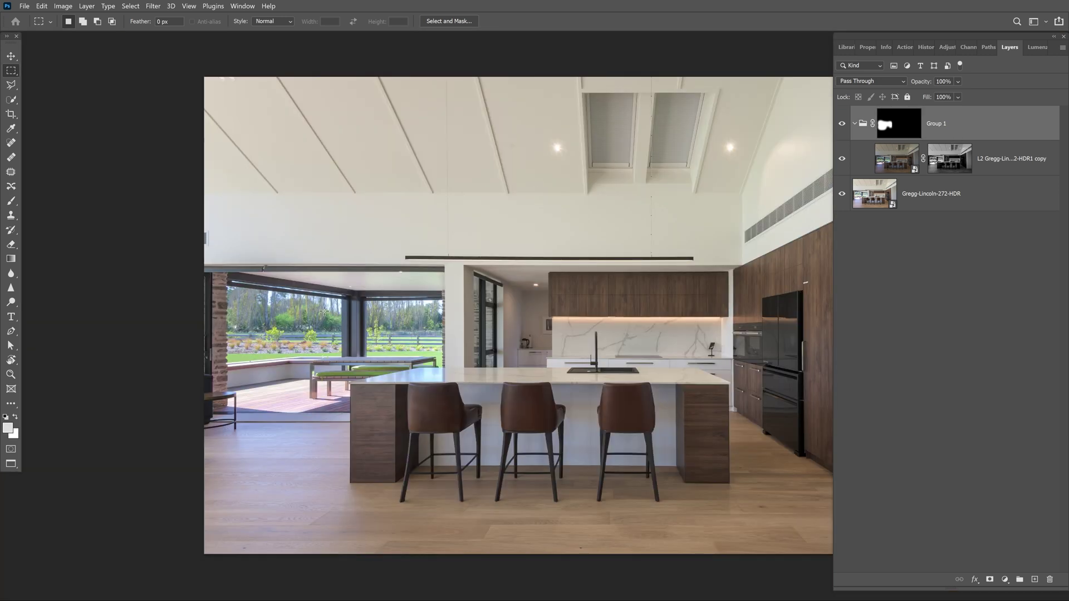
click(297, 321)
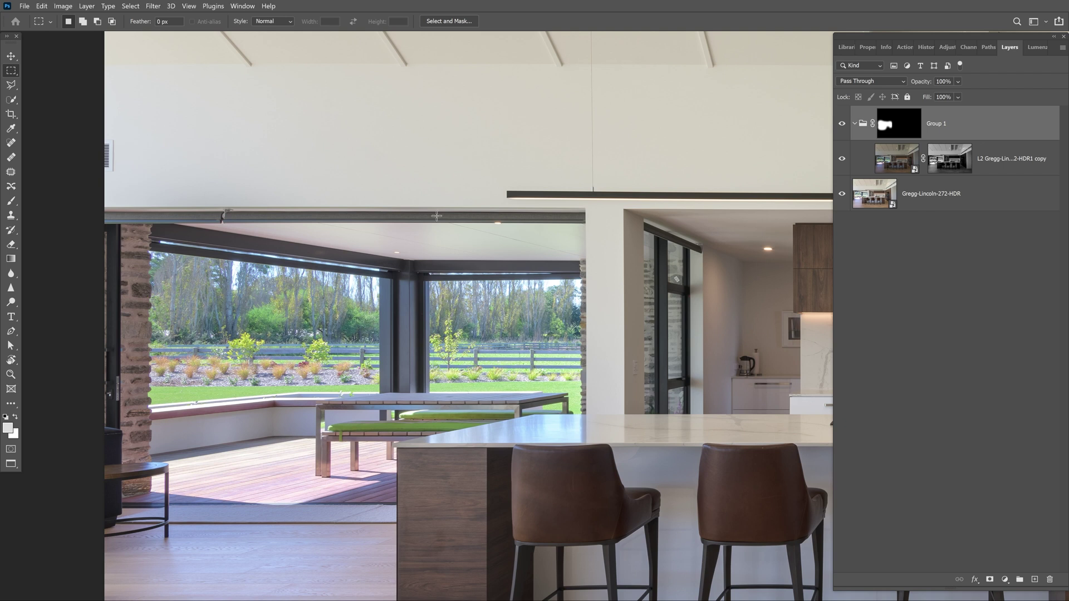
Reset default colours and duplicate the lights-masked copy layer
key(d)
click(898, 163)
right_click(1023, 162)
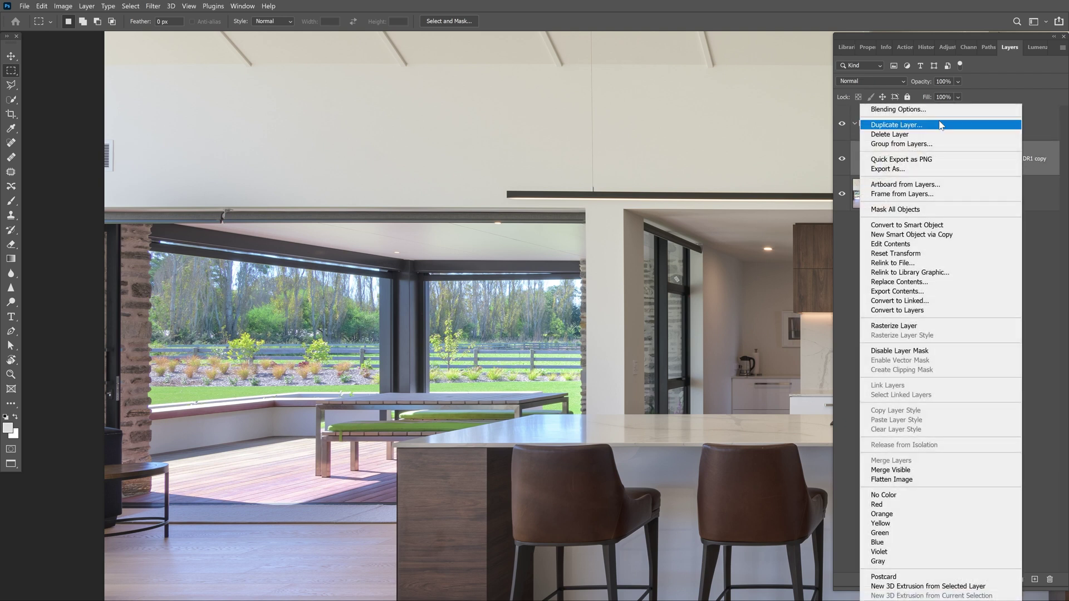
click(942, 124)
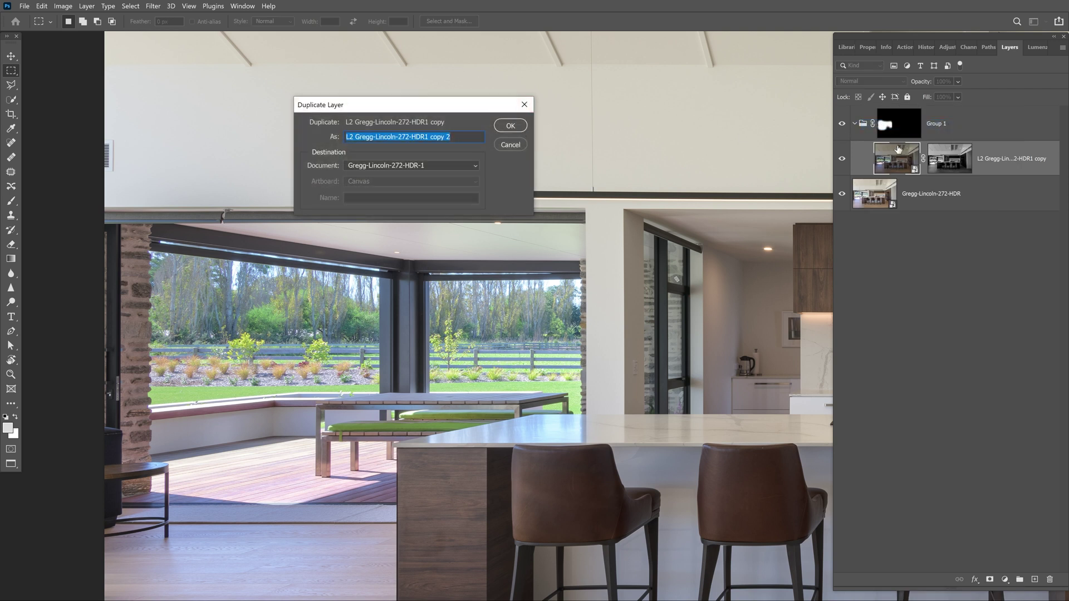
click(514, 130)
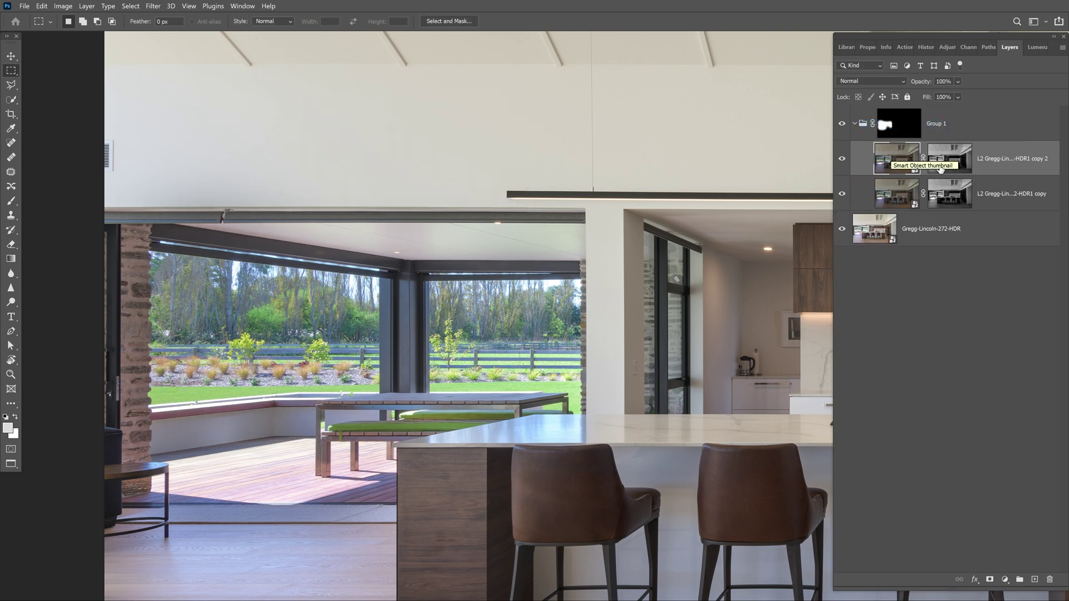
Move 'copy 2' out of Group 1 to the top and fill its mask black
drag(939, 168, 995, 116)
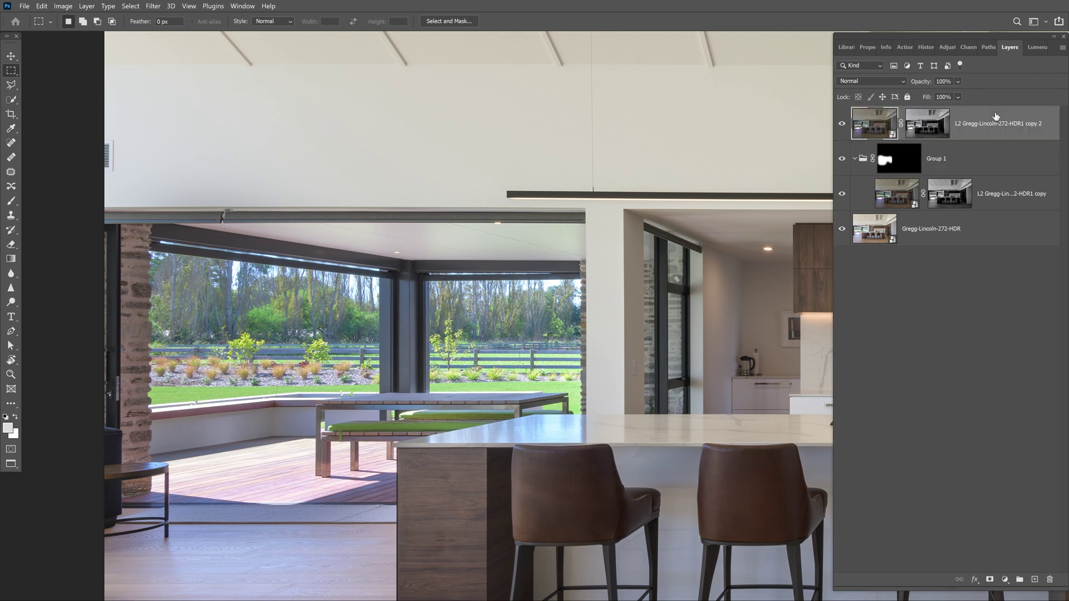
click(943, 124)
key(ctrl+BackSpace)
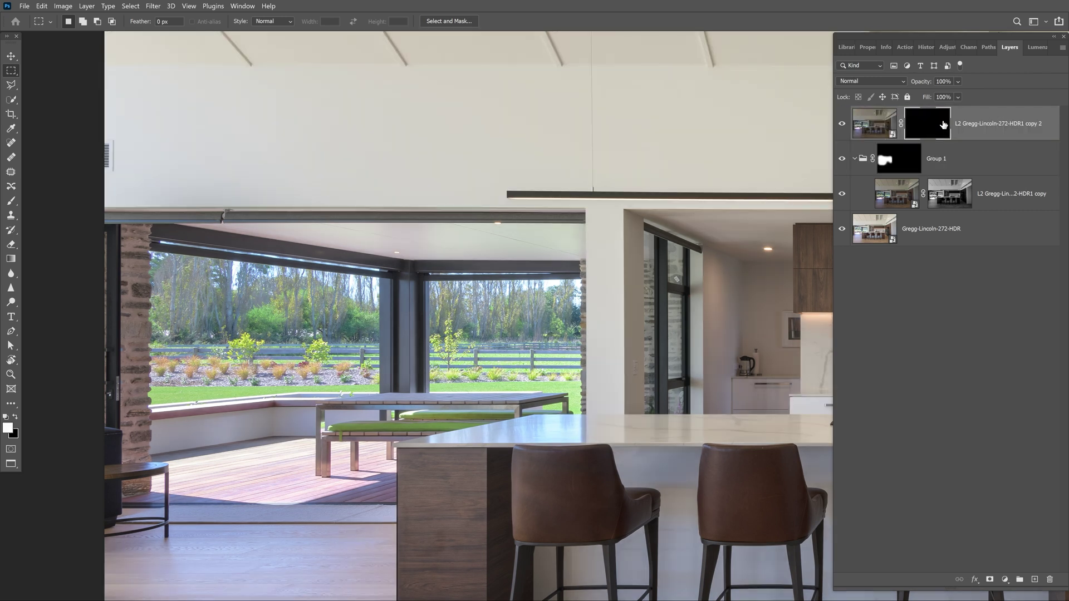
key(b)
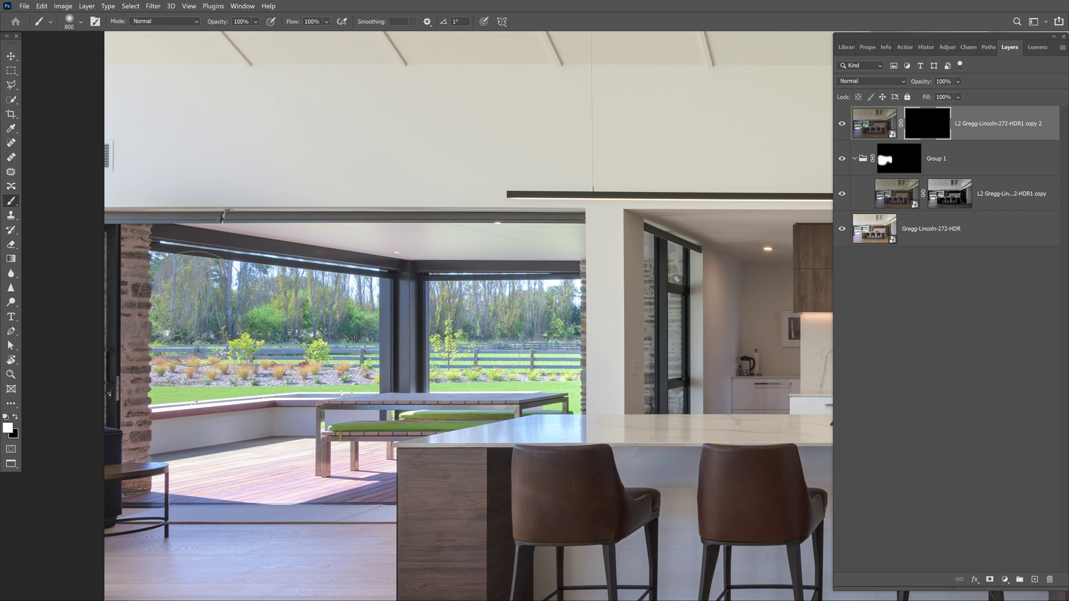
Paint the top mask white over the trees, then at 50% opacity over the deck
mouse_move(178, 262)
mouse_down()
mouse_move(176, 290)
mouse_move(348, 312)
mouse_move(284, 356)
mouse_move(186, 334)
mouse_move(167, 317)
mouse_move(239, 378)
mouse_move(518, 345)
mouse_move(551, 295)
mouse_up()
key(5)
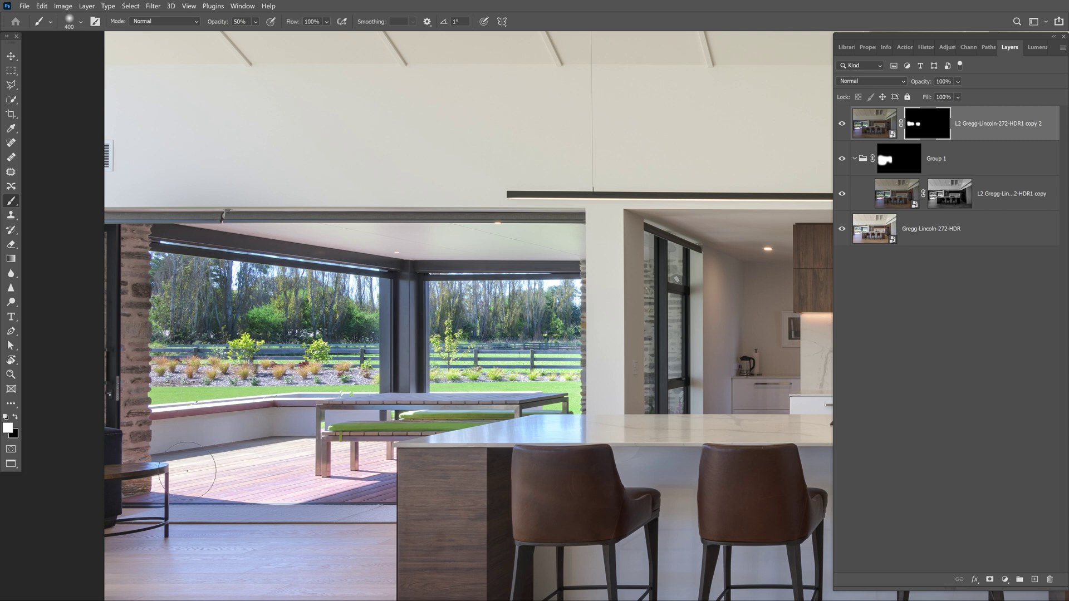
mouse_move(249, 477)
mouse_down()
mouse_move(176, 466)
mouse_move(326, 441)
mouse_move(373, 462)
mouse_move(376, 481)
mouse_move(180, 470)
mouse_move(176, 444)
mouse_move(356, 424)
mouse_up()
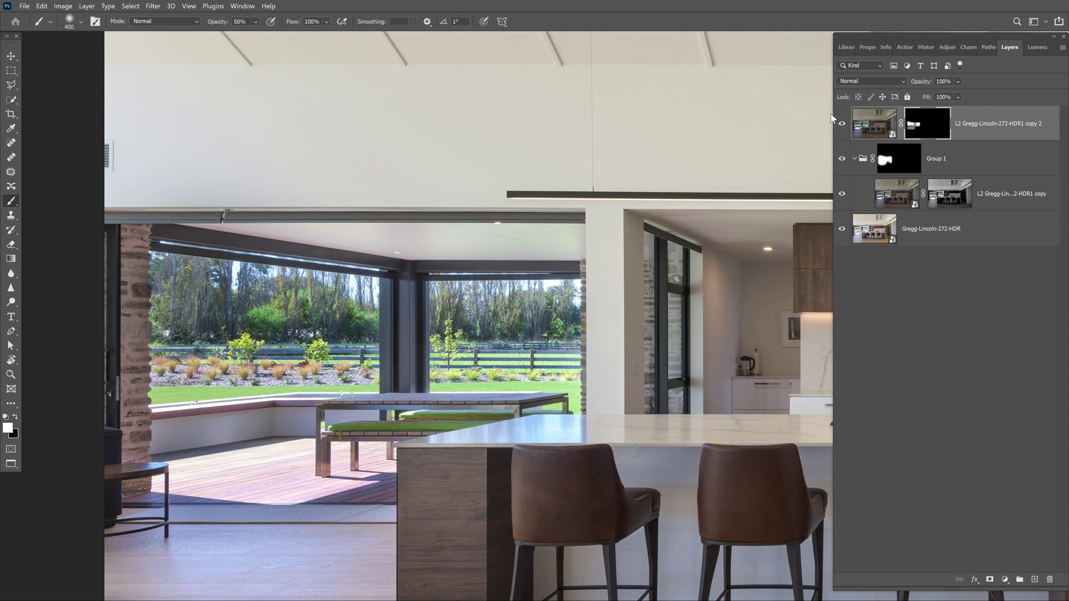
Check the top layer's and Group 1's masks on their own, then group the top layer with Group 1
alt+click(916, 126)
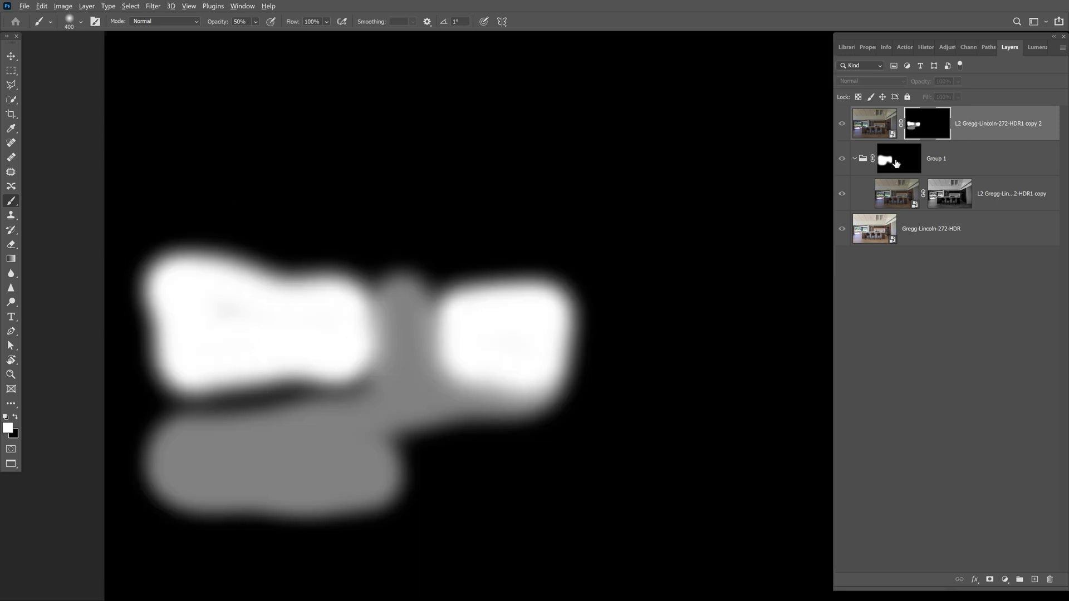
click(897, 163)
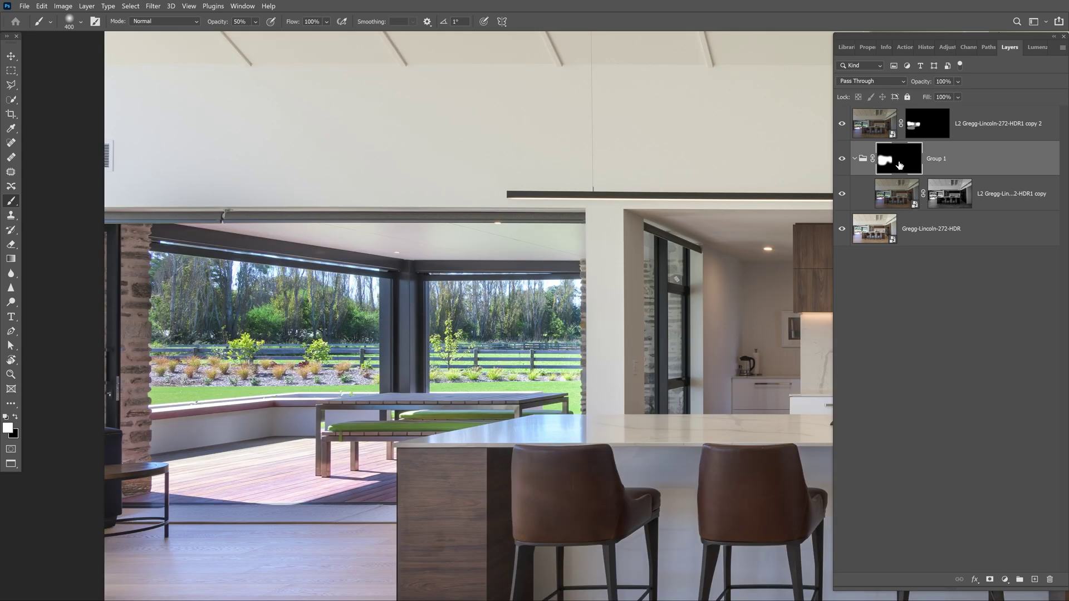
alt+click(899, 165)
alt+click(939, 199)
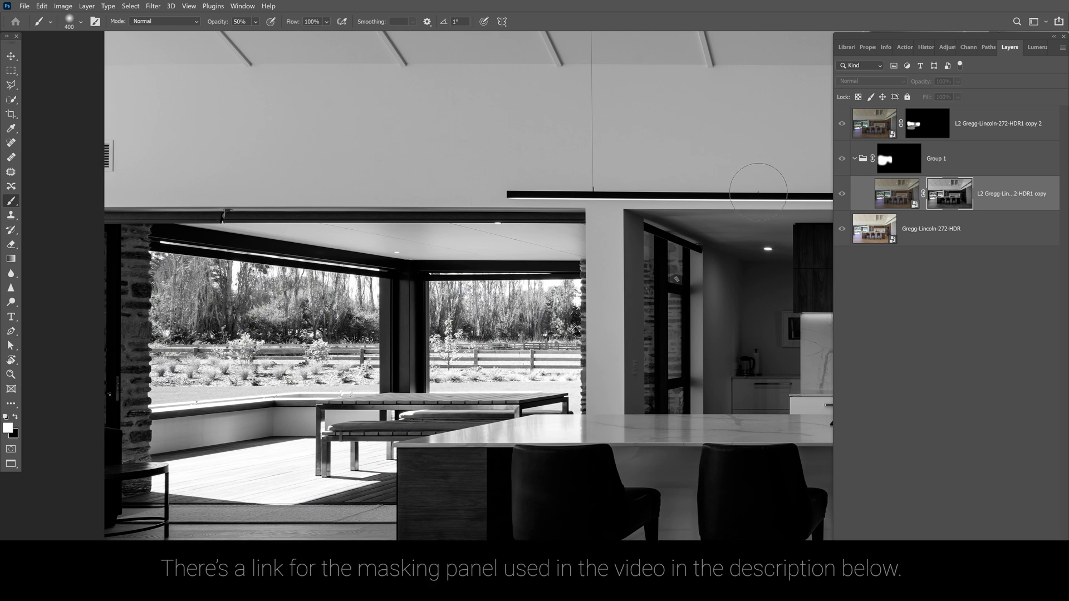
click(894, 159)
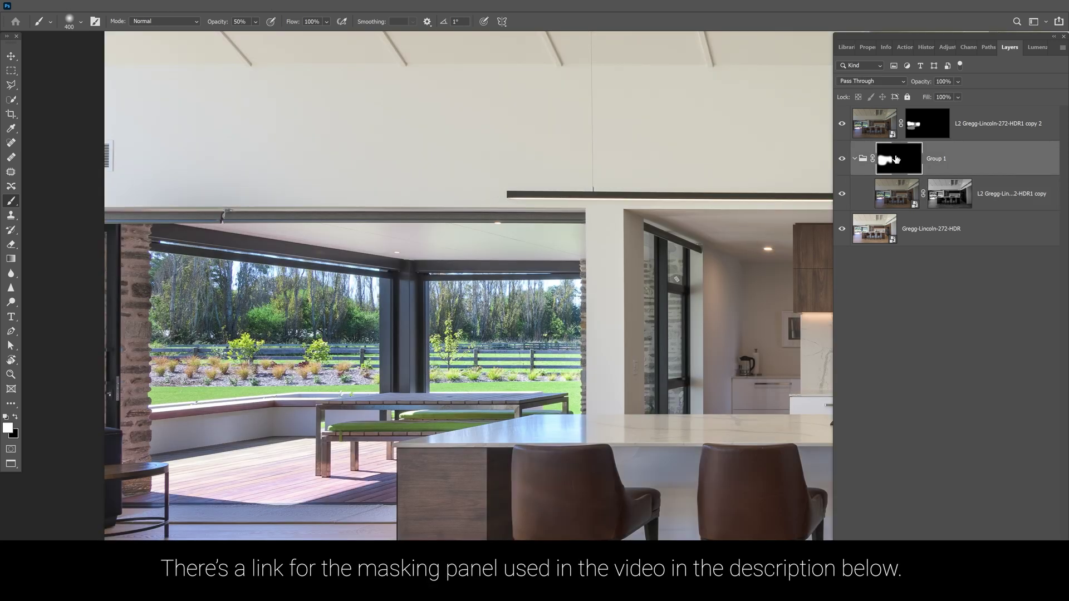
alt+click(890, 166)
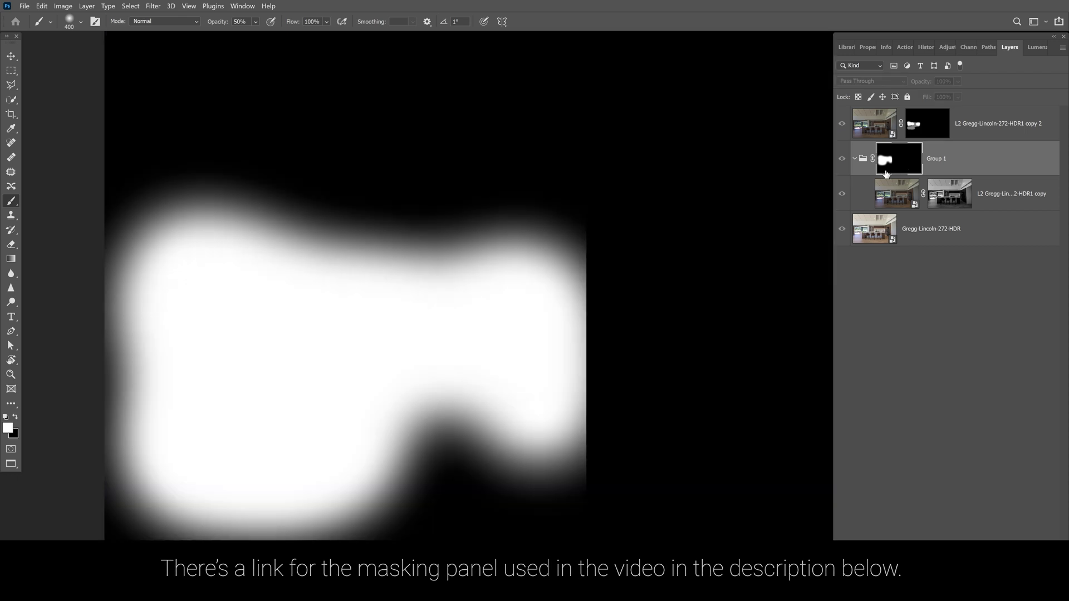
click(918, 134)
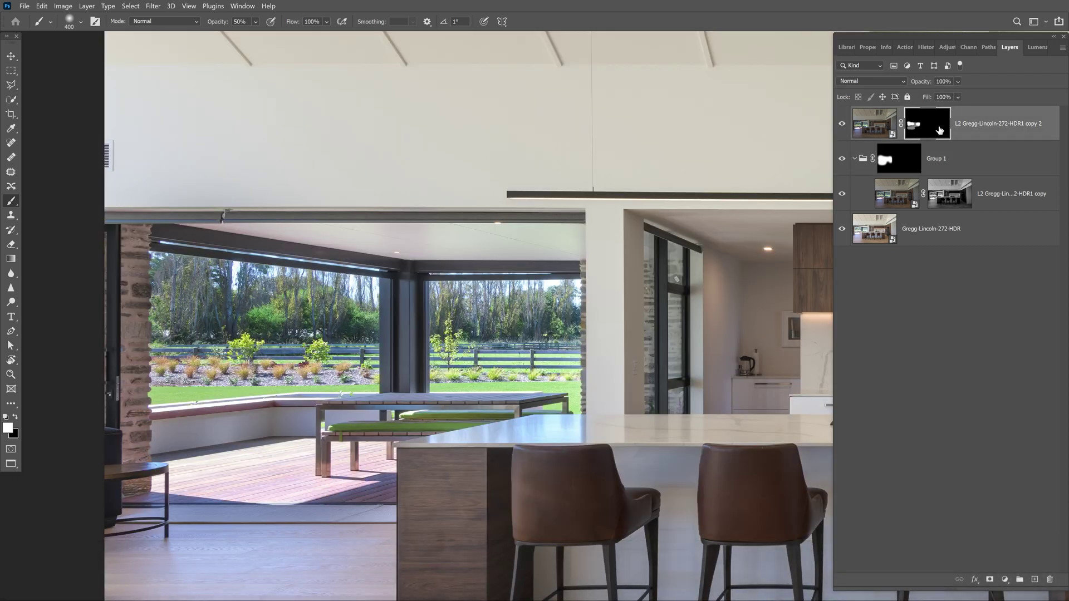
shift+click(988, 161)
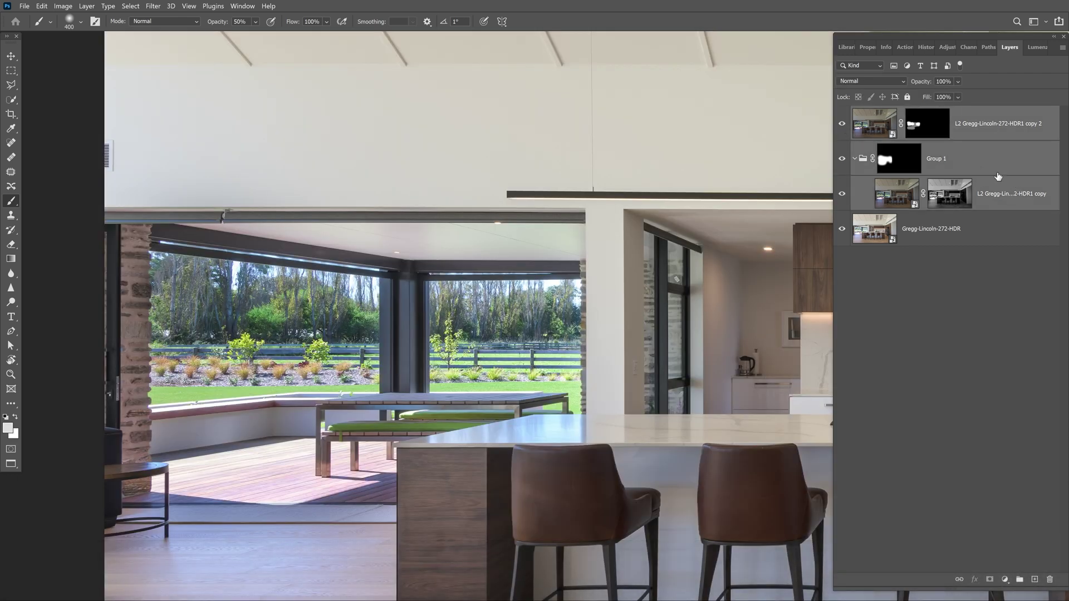
key(ctrl+g)
Toggle Group 2 on and off to compare, zooming out to see the whole kitchen
click(842, 113)
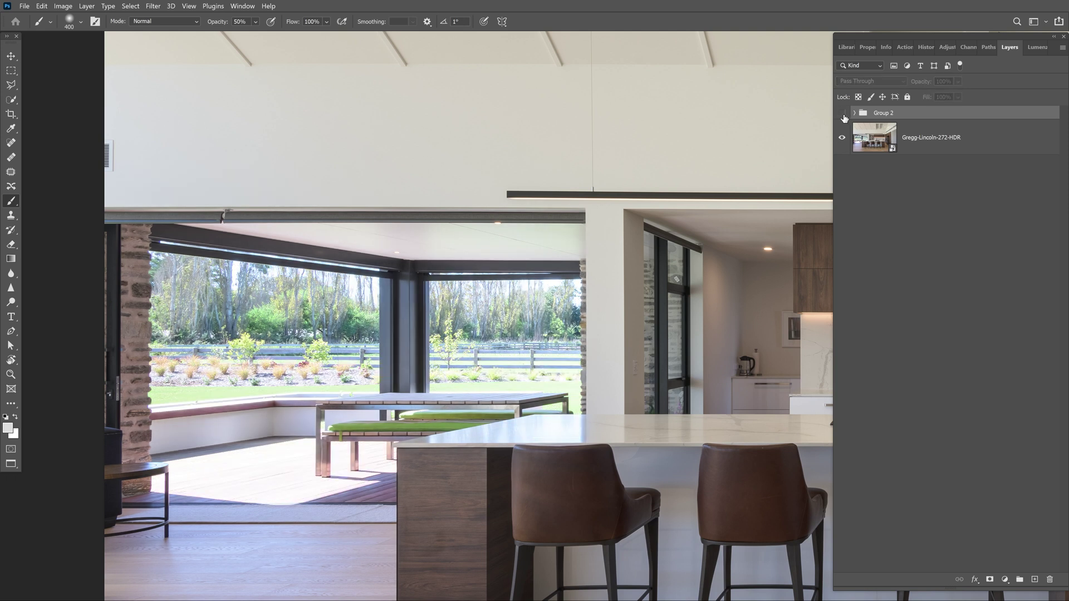
click(843, 114)
click(843, 115)
click(843, 114)
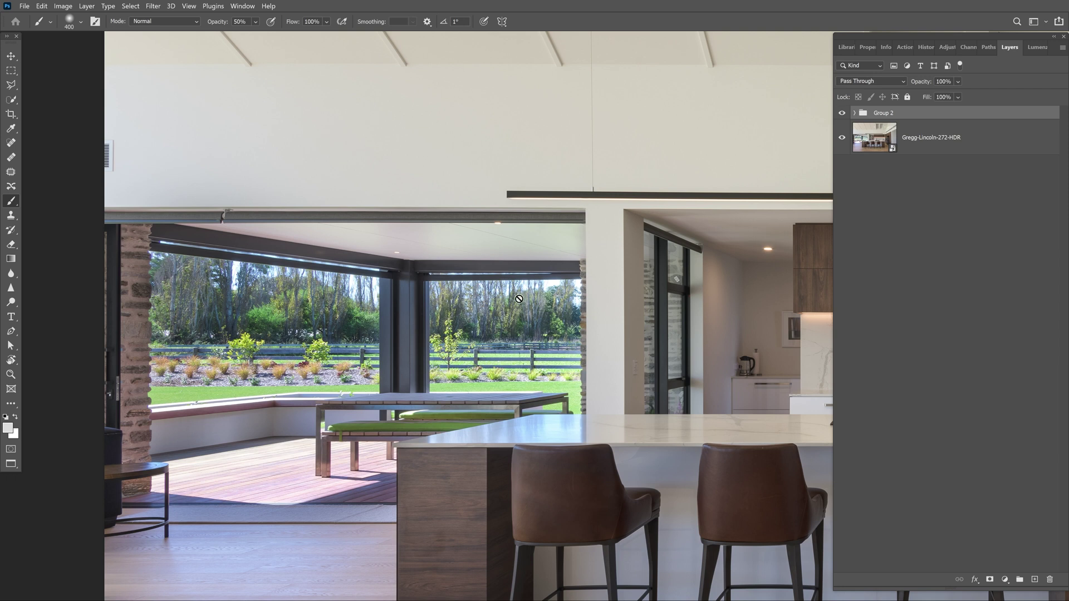
alt+click(554, 290)
alt+click(554, 290)
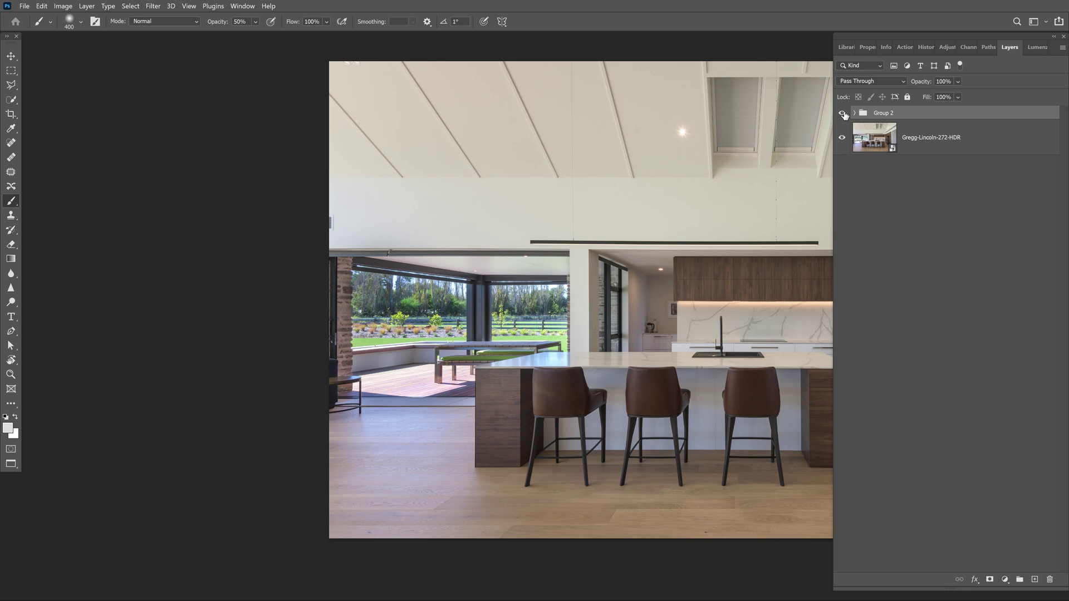
click(842, 114)
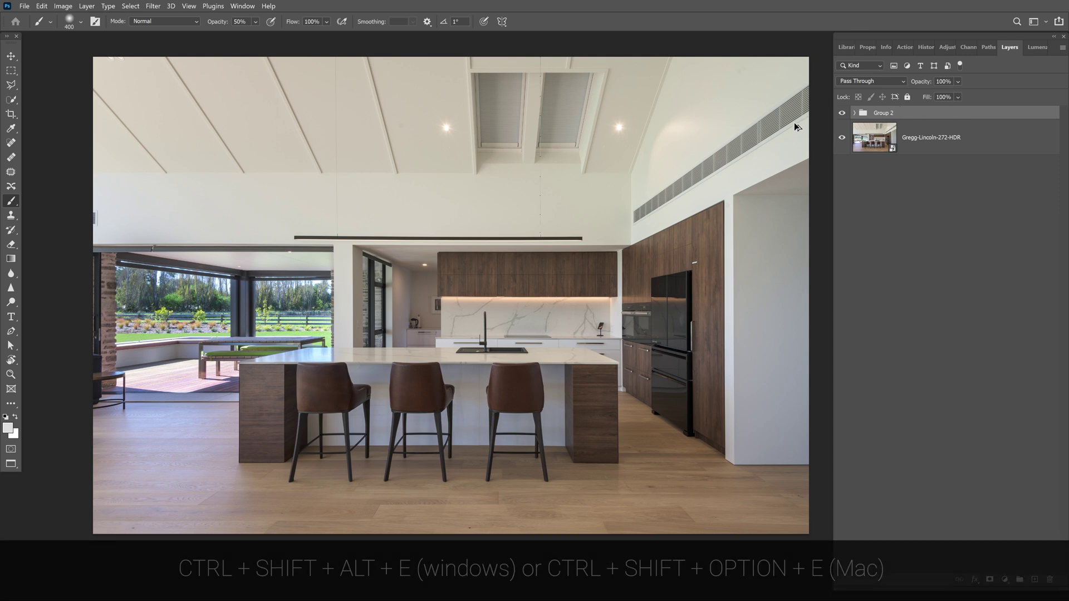
Stamp all visible layers into a new Layer 1 and toggle its visibility to compare
key(ctrl+shift+alt+e)
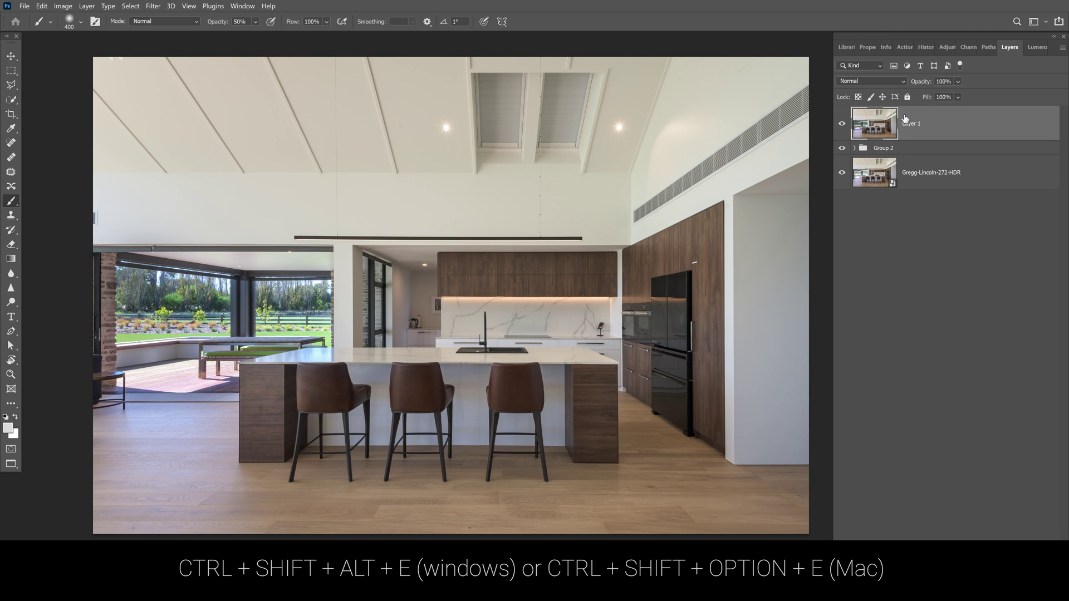
click(843, 124)
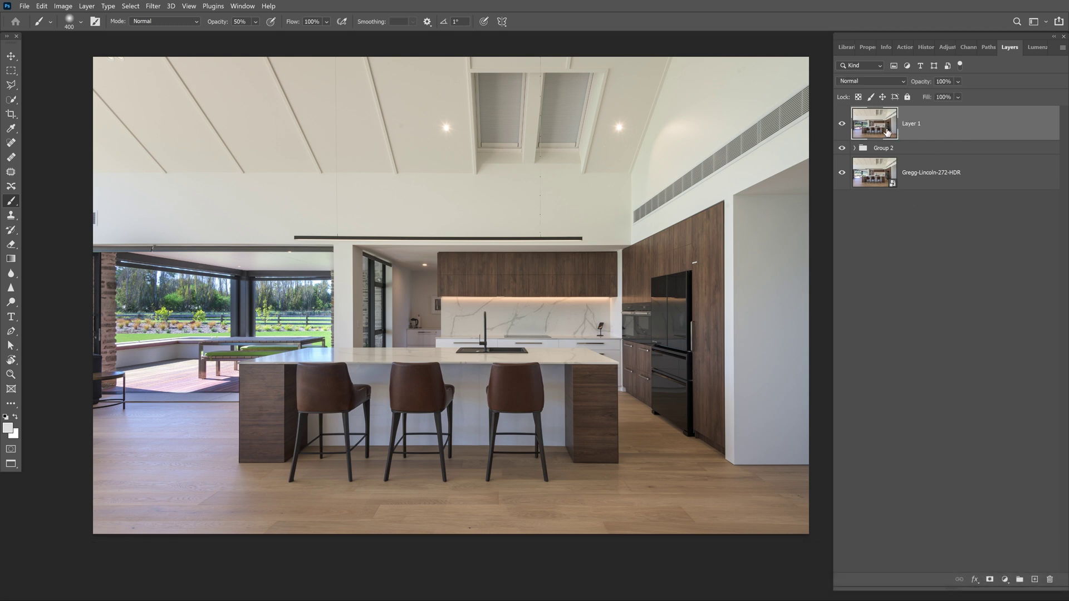
click(13, 143)
drag(427, 115, 343, 172)
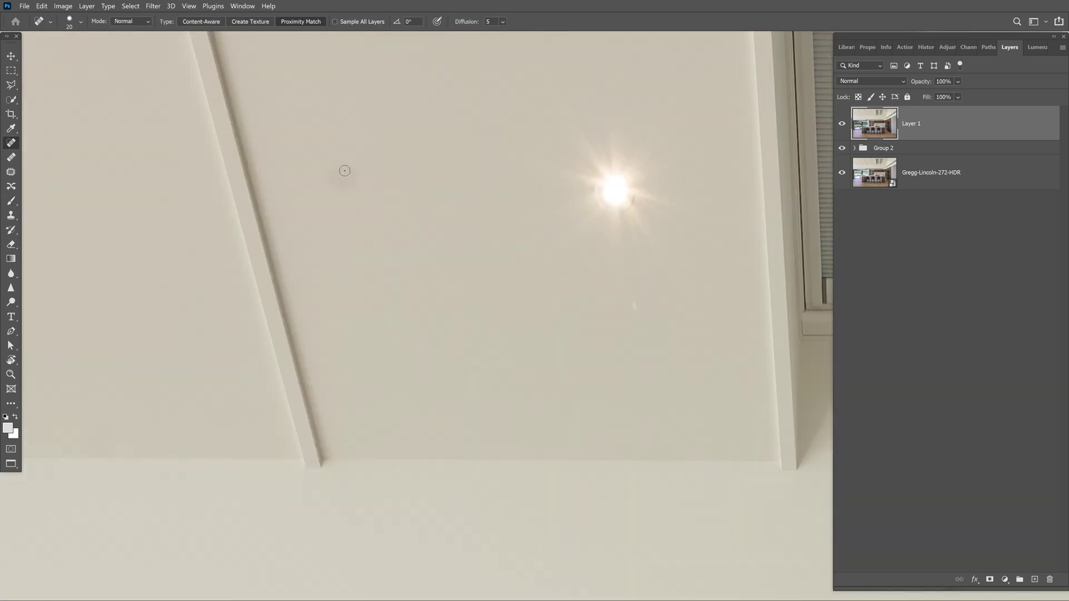
Set the healing brush to 90 px and heal the spots below the ceiling light and near the top-right ceiling
key(bracketright)
key(bracketright)
key(bracketright)
key(bracketright)
key(bracketright)
key(bracketright)
key(bracketright)
click(638, 308)
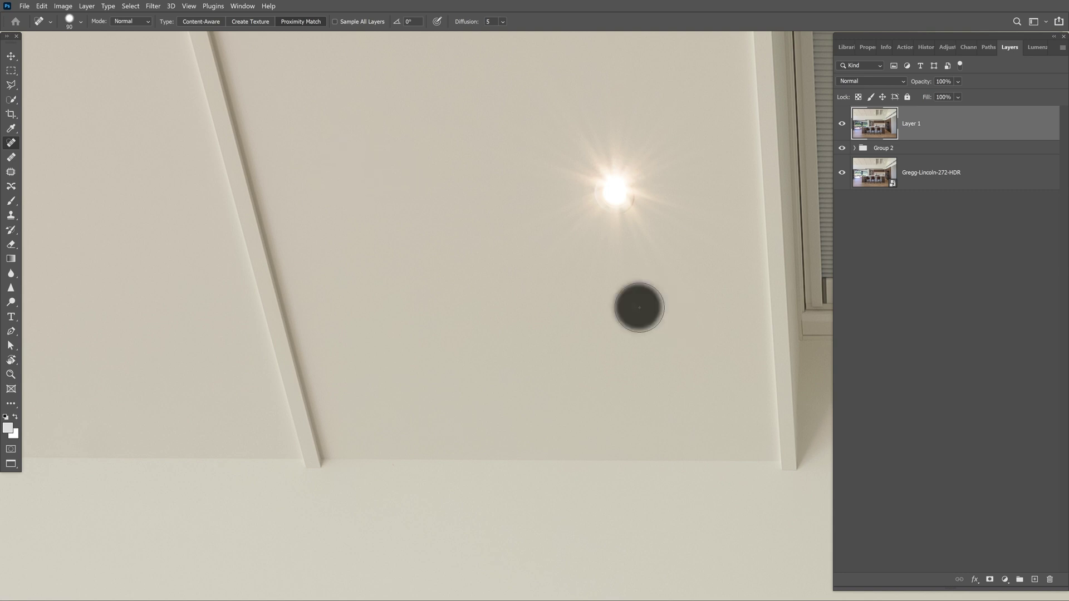
click(688, 296)
click(699, 267)
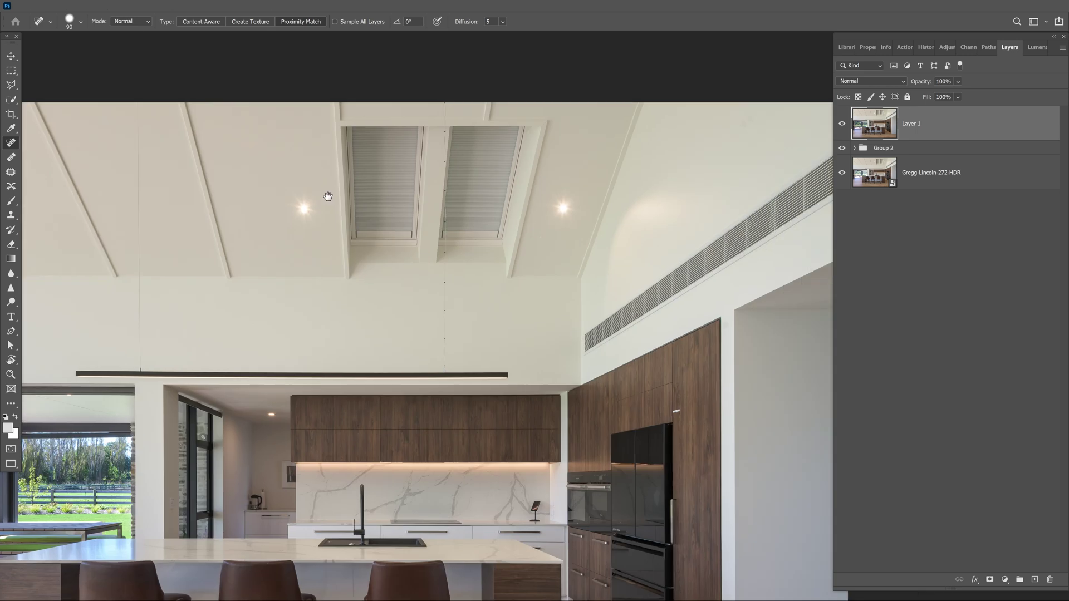
drag(326, 196, 260, 201)
click(698, 110)
click(696, 108)
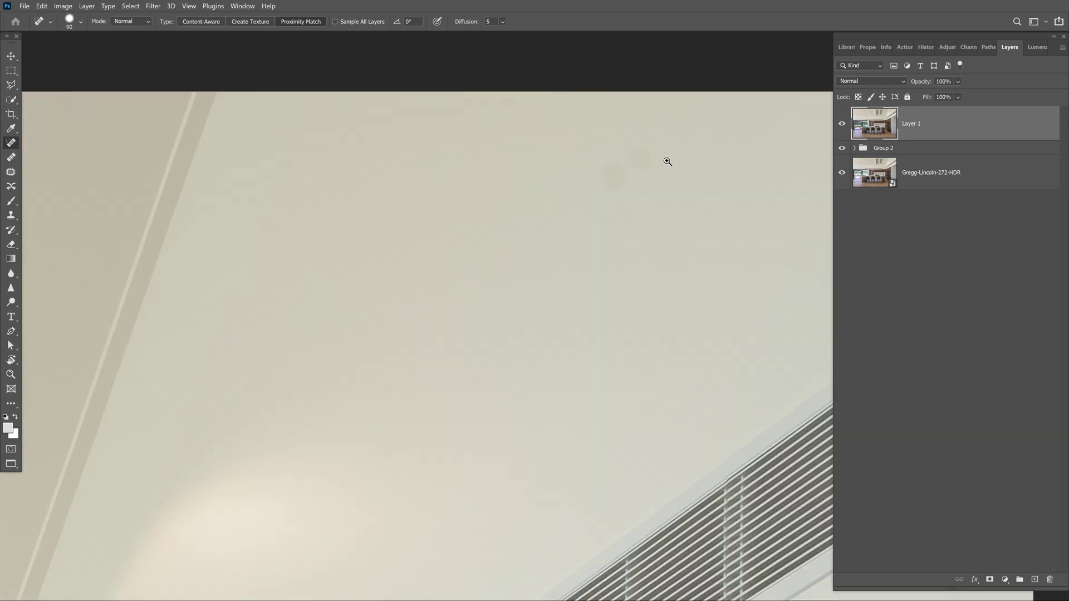
drag(646, 157, 619, 162)
alt+click(474, 201)
Heal the two spots along the ceiling's top edge
scroll(475, 201, down, 2)
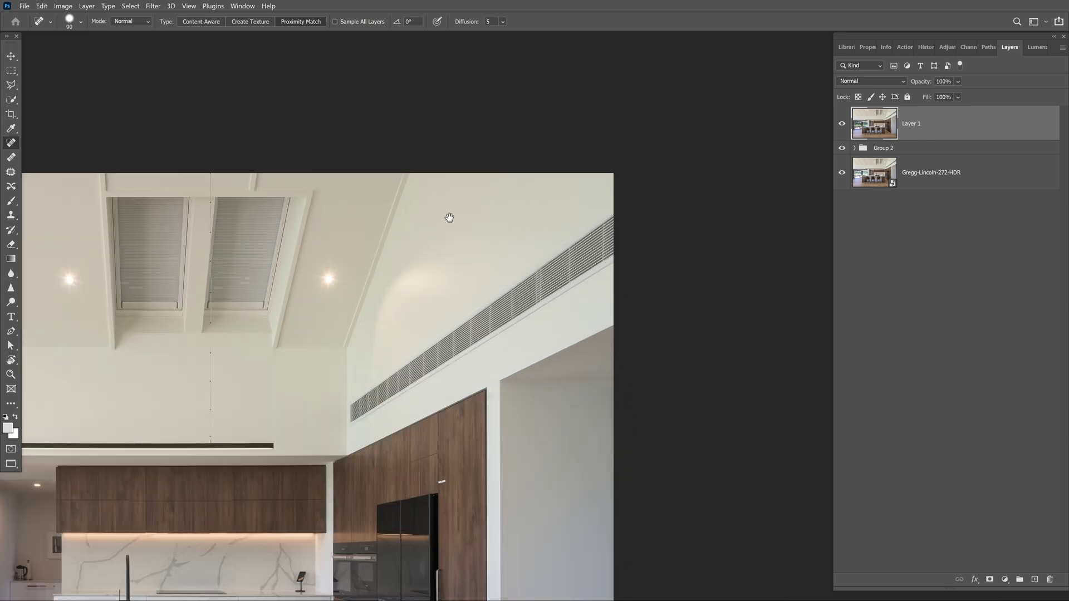
scroll(503, 162, down, 3)
scroll(248, 126, up, 2)
scroll(248, 125, up, 4)
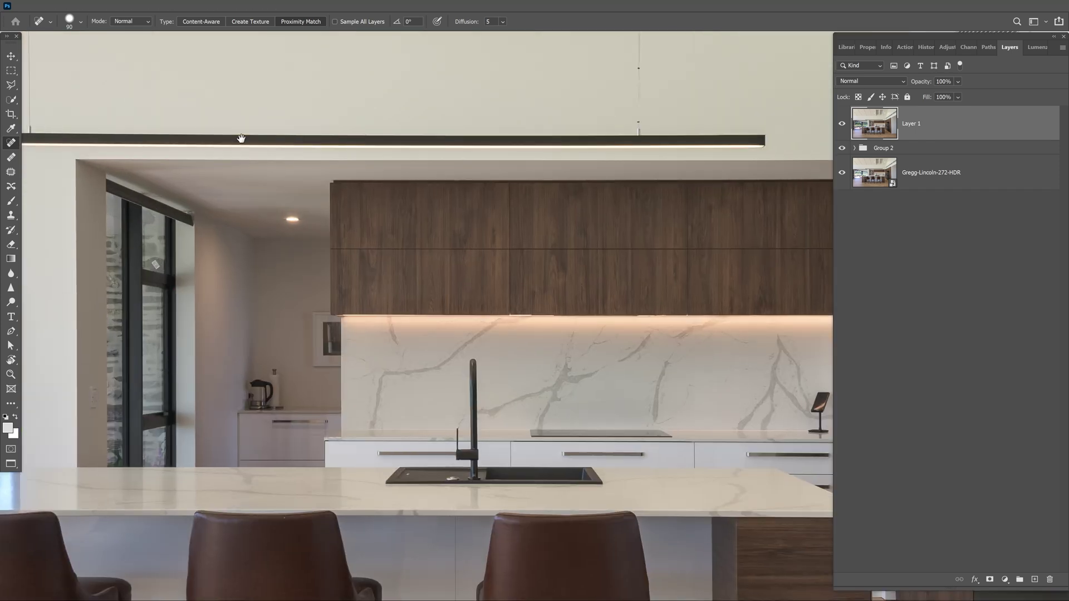
drag(241, 138, 700, 306)
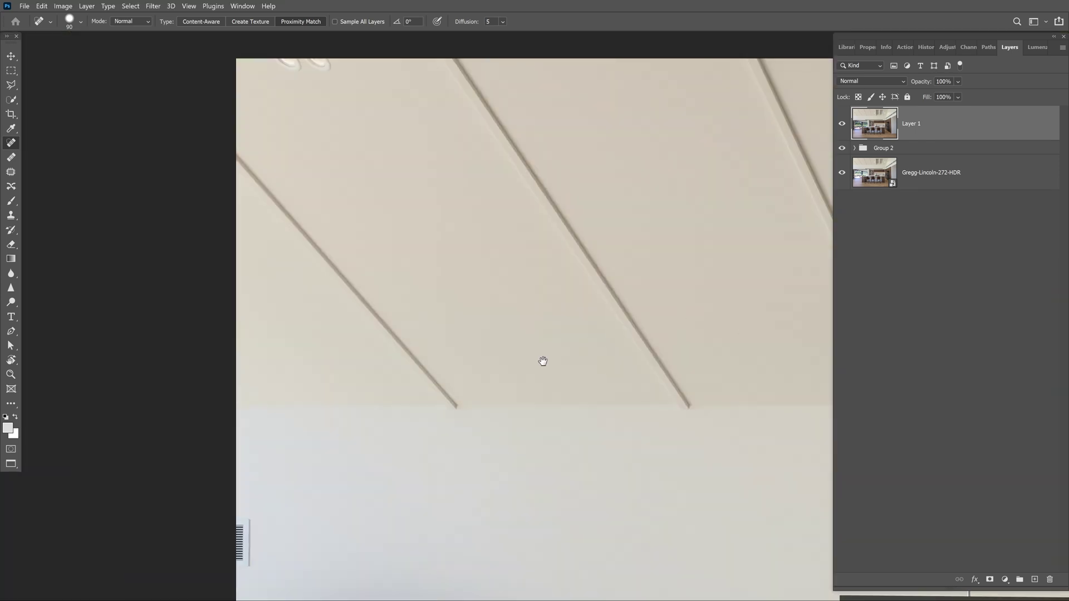
drag(478, 420, 464, 150)
drag(516, 95, 573, 401)
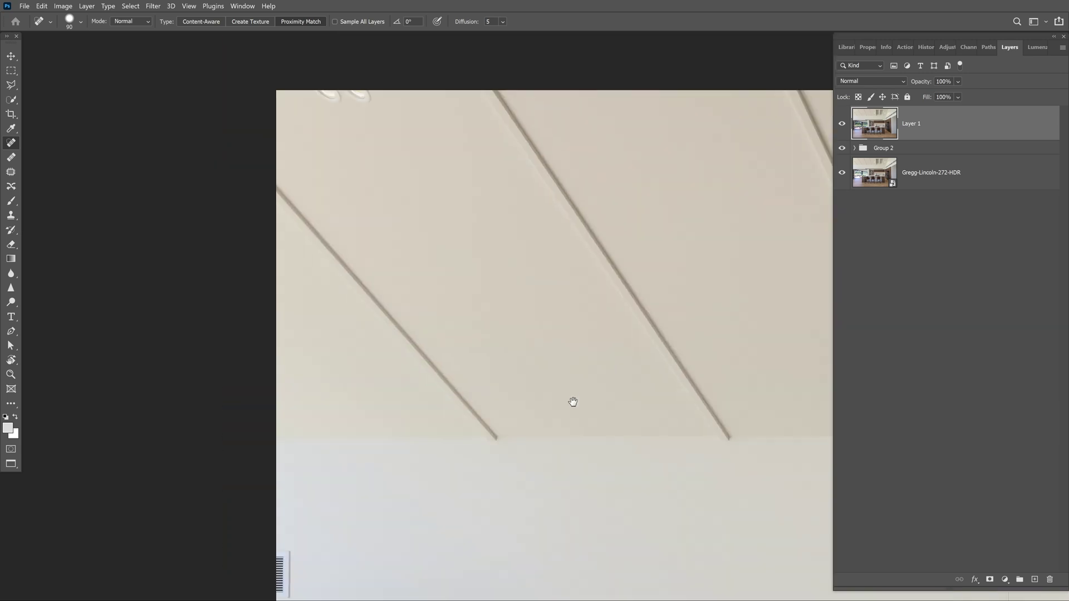
drag(316, 100, 369, 102)
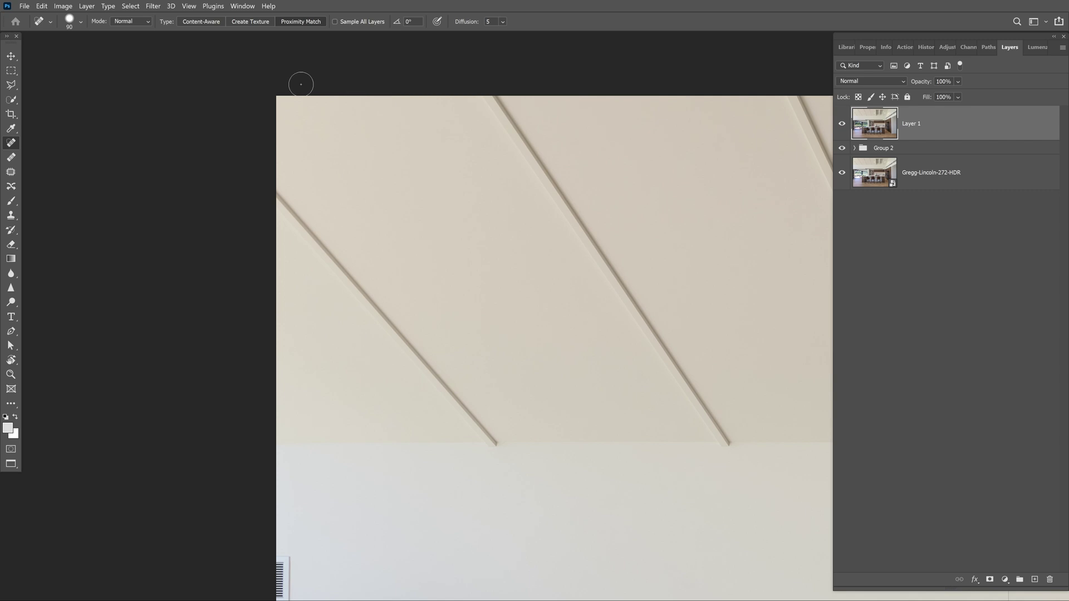
Heal the dark spot at the image's left edge, then zoom out to the whole kitchen
drag(417, 278, 437, 131)
drag(409, 254, 429, 174)
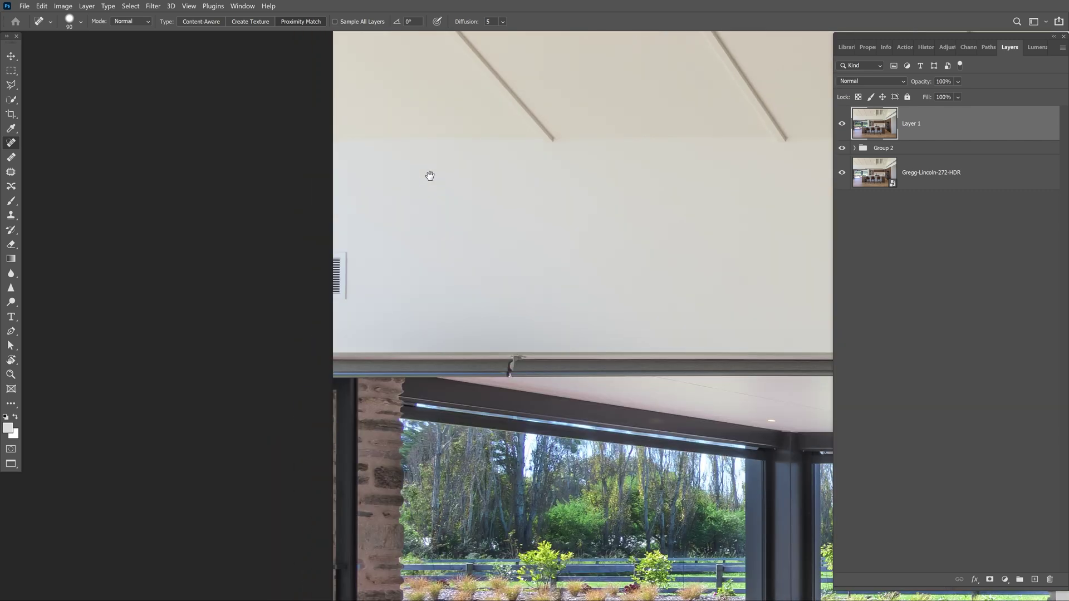
mouse_move(349, 257)
mouse_down()
mouse_move(341, 301)
mouse_move(344, 245)
mouse_up()
drag(600, 208, 606, 181)
key(ctrl+minus)
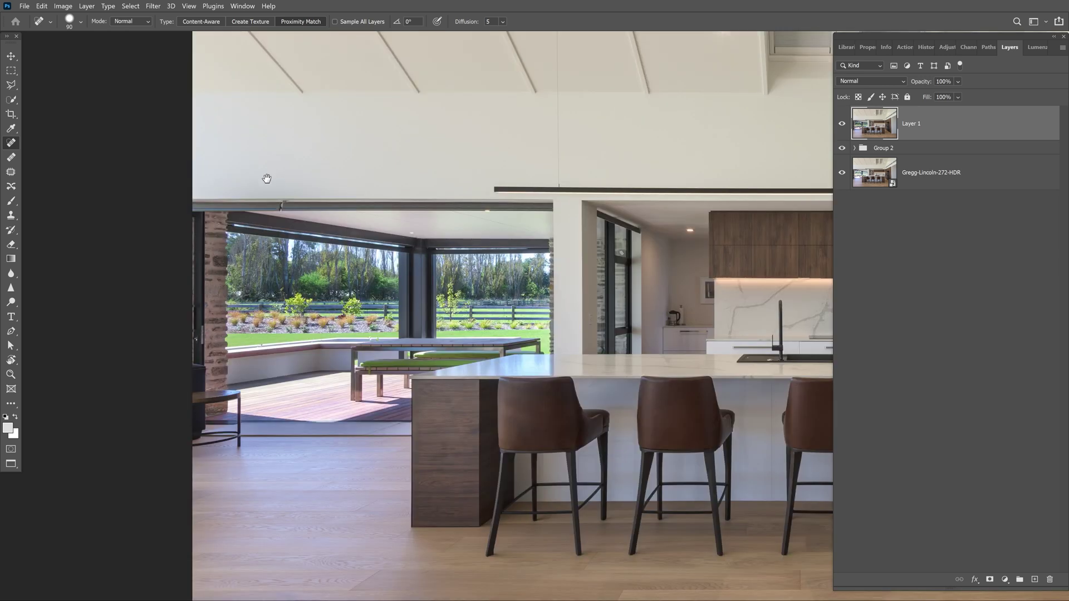
ctrl+alt+click(505, 267)
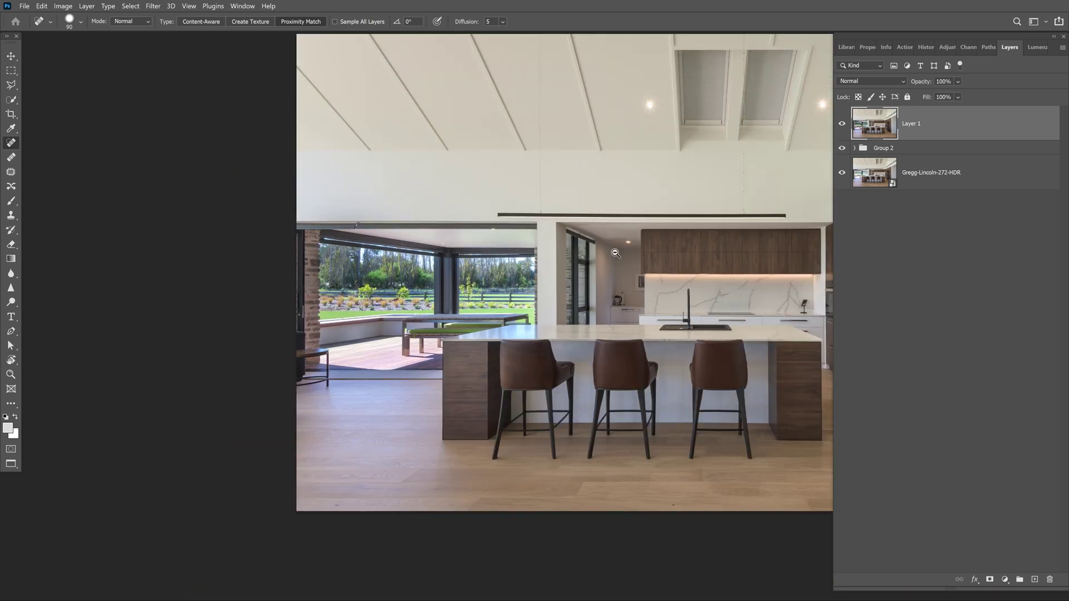
Shrink the healing brush to 30 and heal the dark knot and mark on the wooden floor
scroll(601, 398, up, 5)
key(bracketleft)
key(bracketleft)
key(bracketleft)
key(bracketleft)
key(bracketleft)
key(bracketleft)
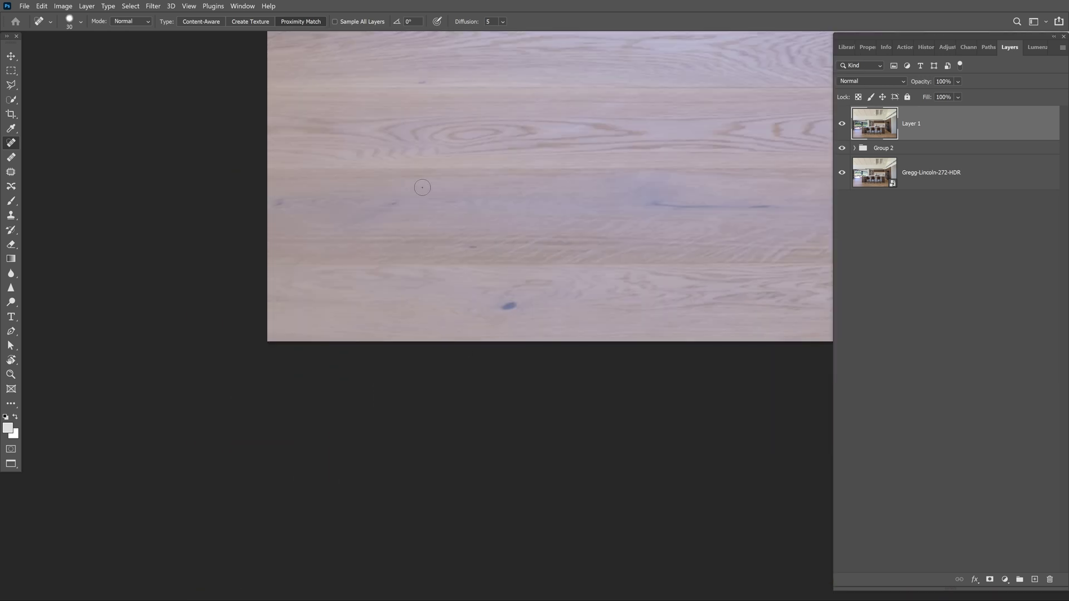
drag(505, 306, 508, 308)
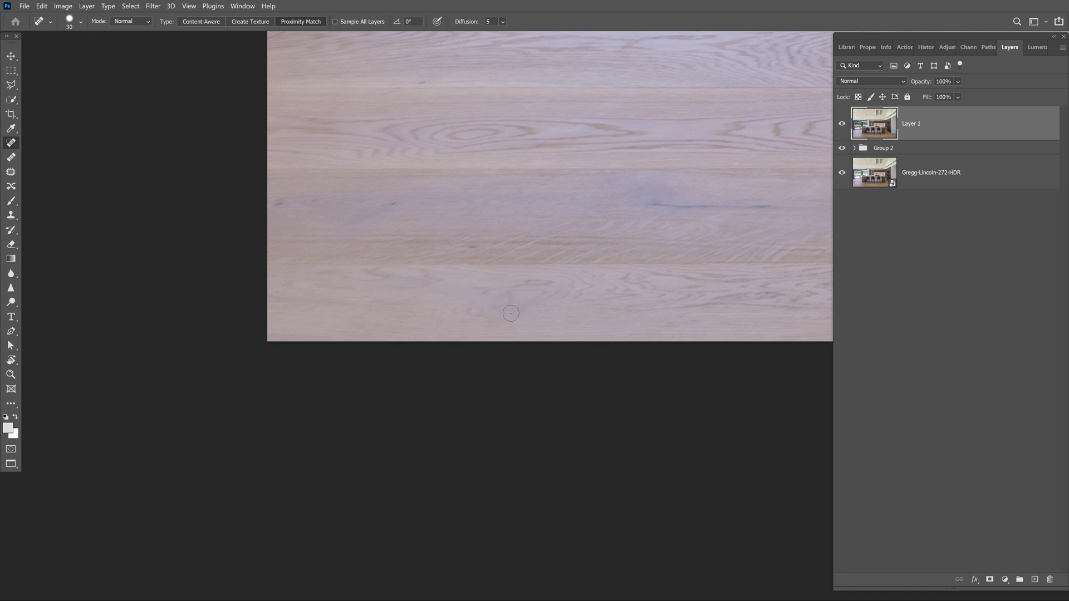
ctrl+alt+click(668, 265)
ctrl+alt+click(596, 269)
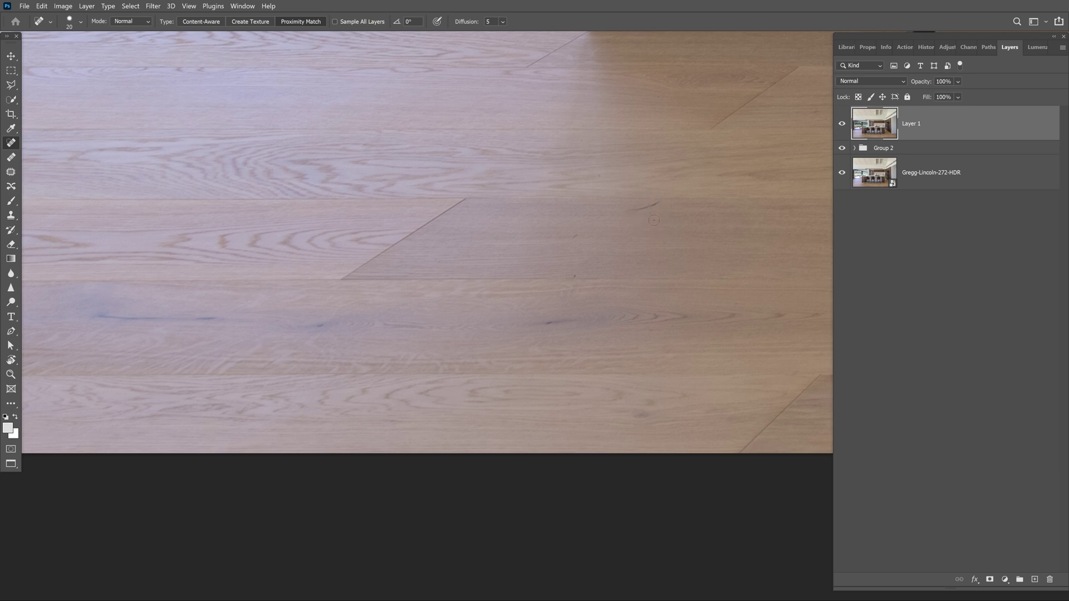
drag(637, 208, 660, 199)
Heal the dark floor spot below the stools and compare Layer 1 before and after
ctrl+alt+click(653, 251)
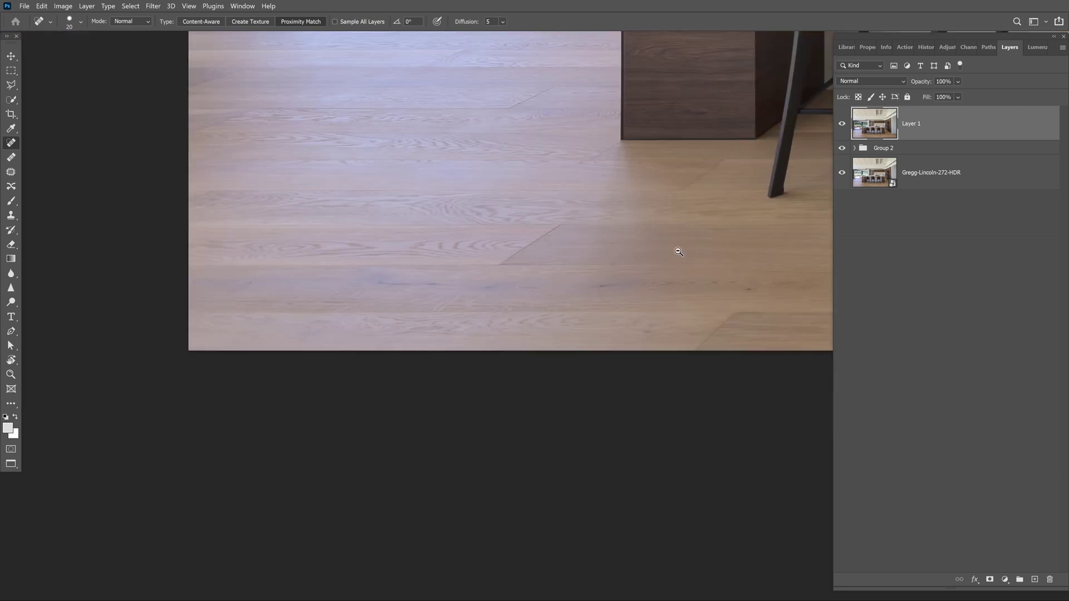
ctrl+alt+click(518, 277)
ctrl+click(518, 265)
scroll(593, 256, down, 3)
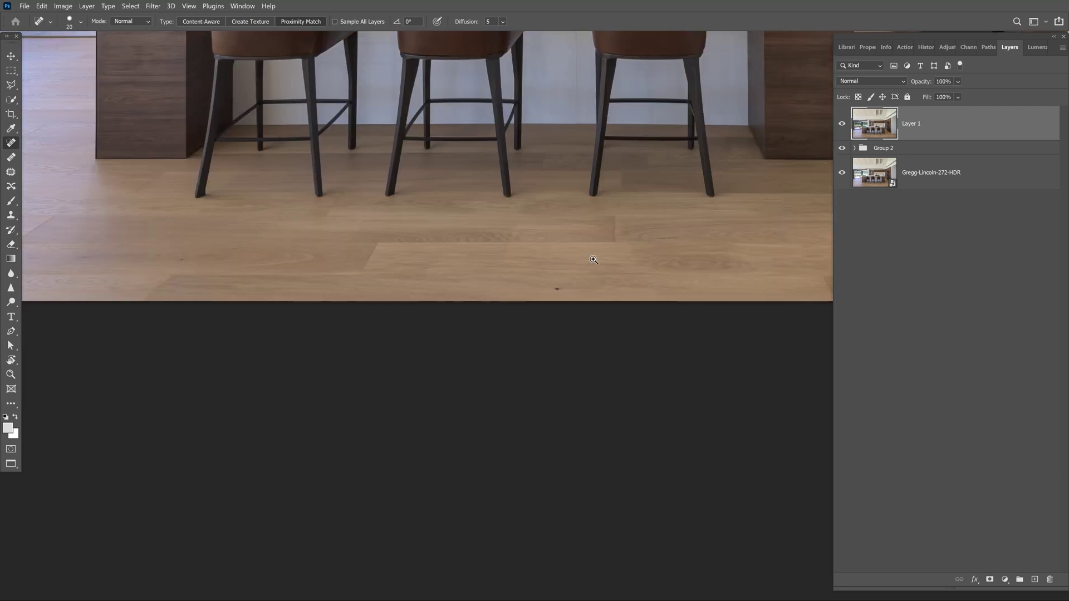
ctrl+click(556, 278)
ctrl+click(538, 298)
drag(512, 284, 512, 285)
ctrl+alt+click(609, 250)
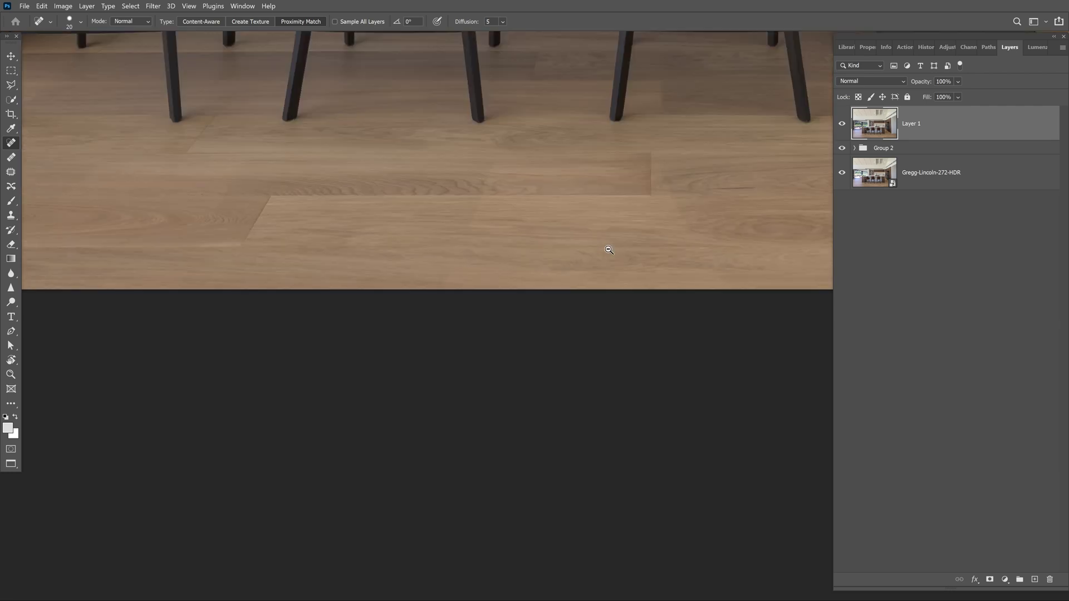
ctrl+alt+click(609, 250)
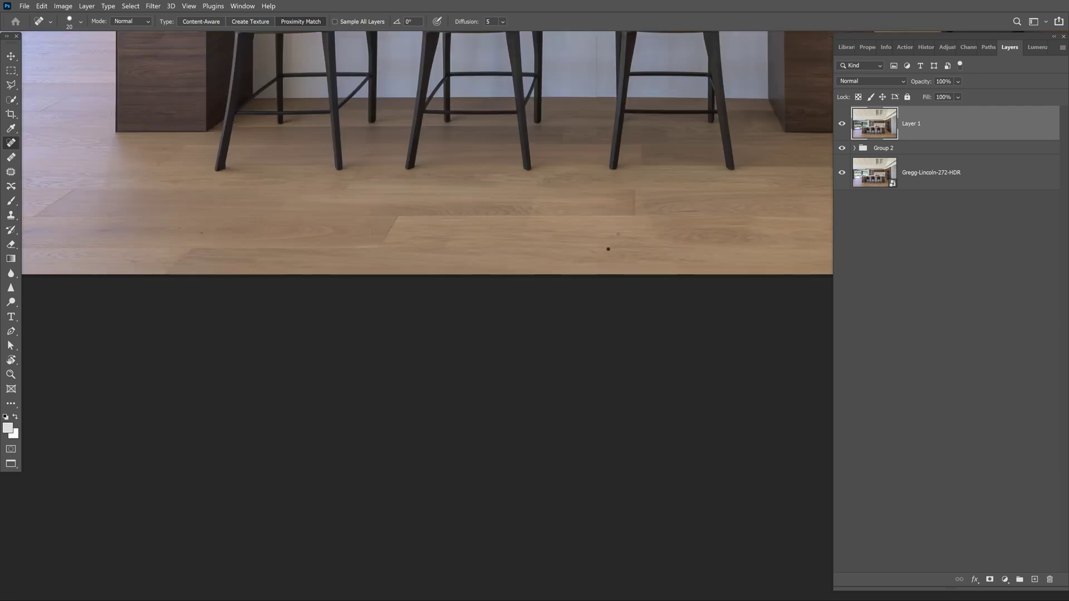
click(842, 124)
click(842, 128)
Enlarge the brush to 45, heal the small dark ceiling spot, and fit the image on screen
drag(604, 260, 477, 341)
drag(727, 269, 549, 374)
mouse_move(709, 261)
mouse_down()
mouse_move(470, 336)
mouse_move(489, 492)
mouse_up()
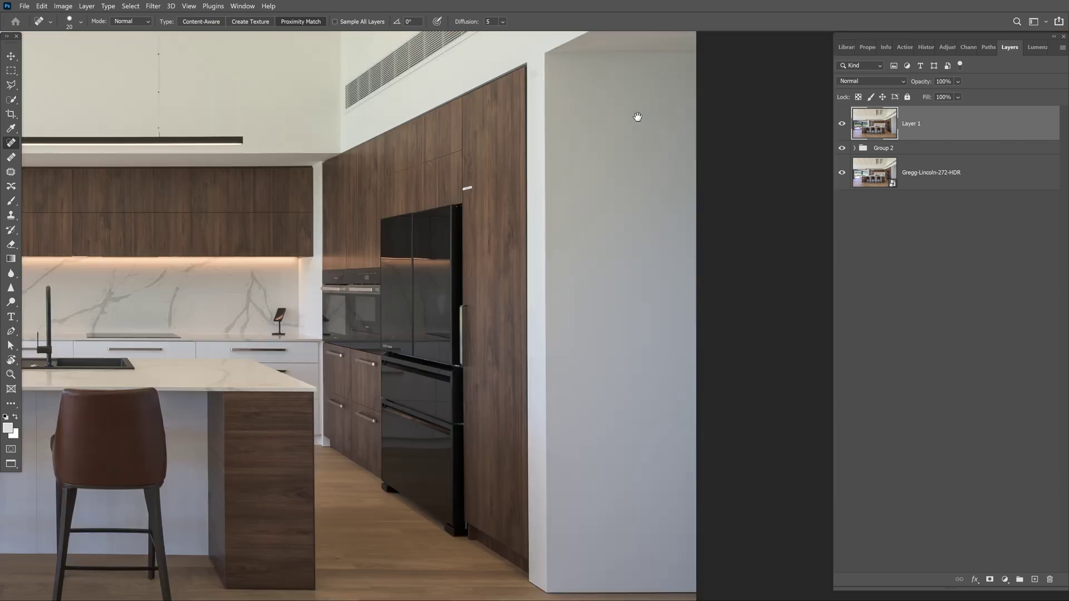
drag(637, 117, 609, 376)
drag(576, 70, 576, 206)
drag(384, 243, 701, 233)
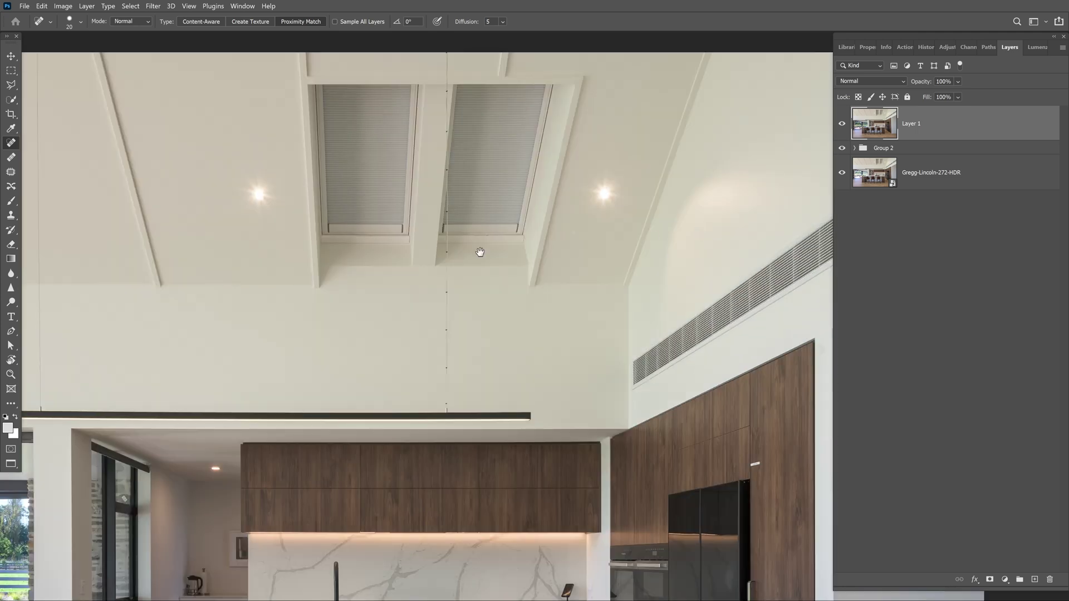
drag(389, 257, 497, 243)
key(bracketright)
key(bracketright)
key(bracketright)
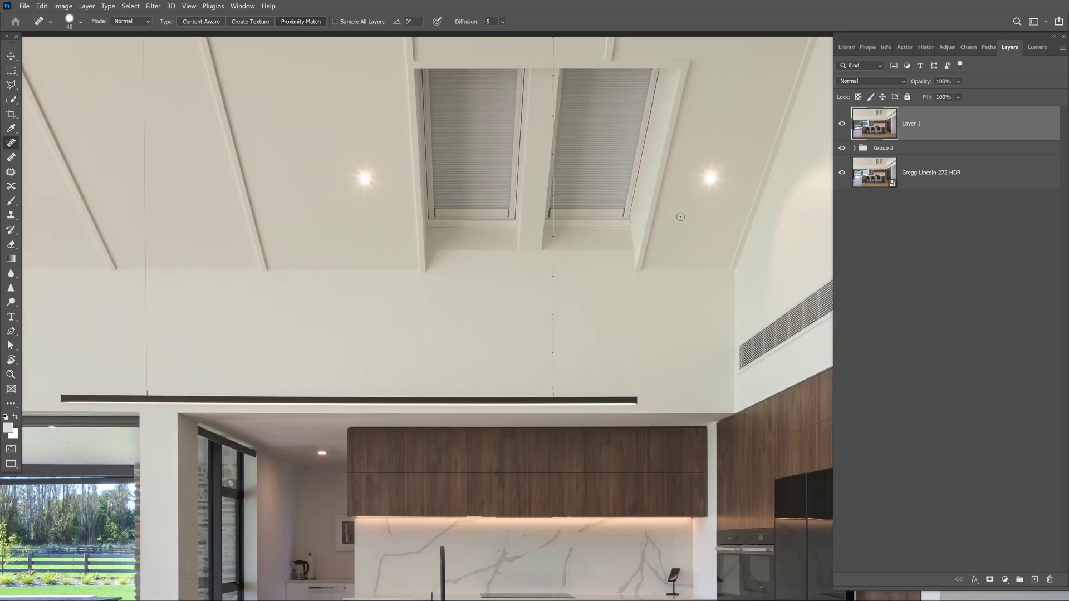
click(680, 217)
key(ctrl+0)
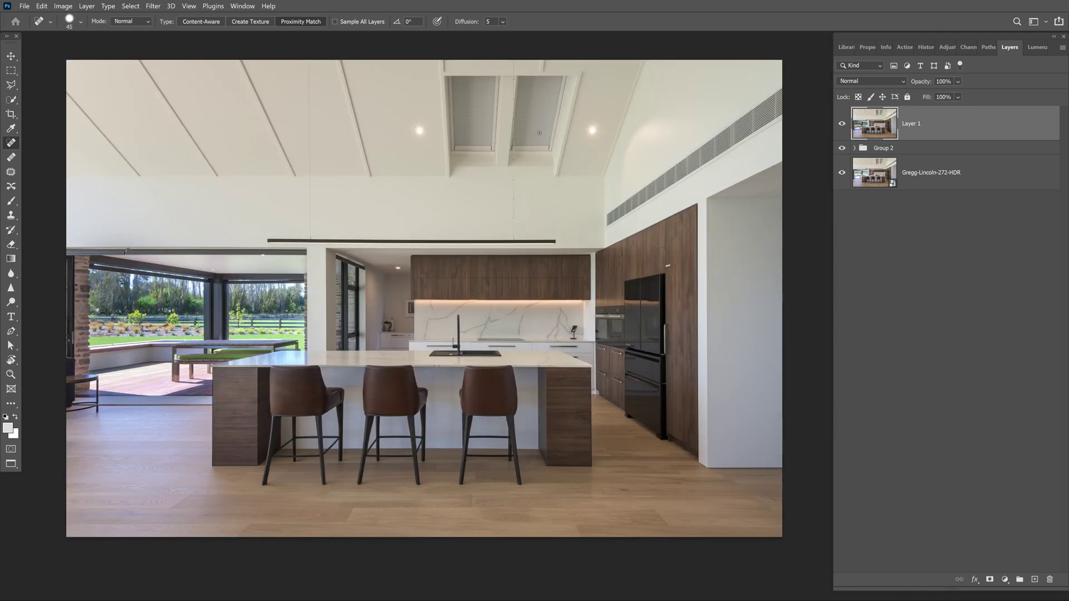
Add a Hue/Saturation 1 adjustment with Saturation at +95, then hide it
click(1005, 580)
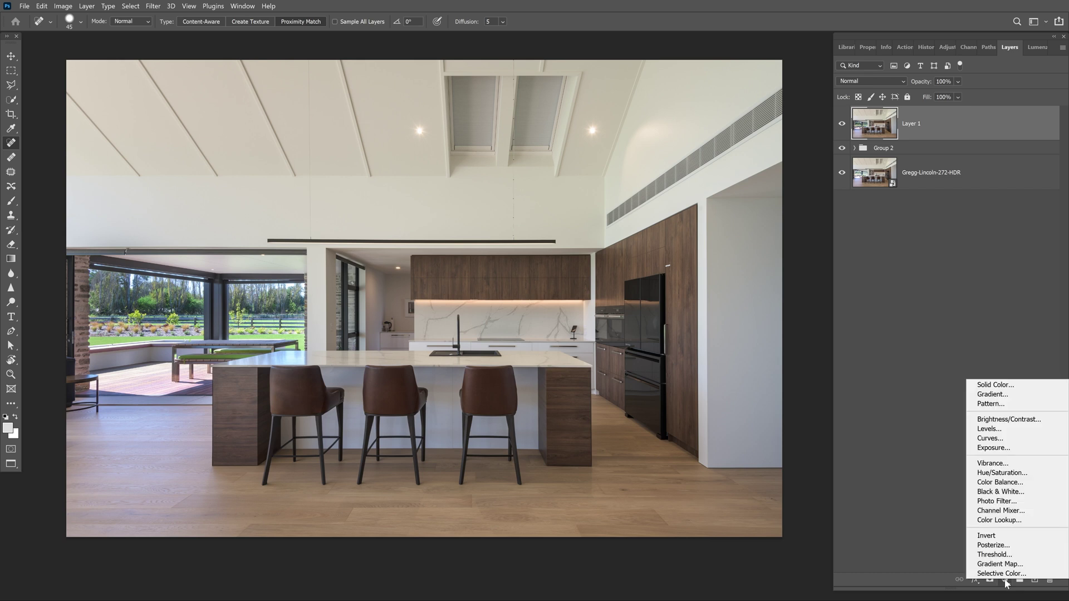
click(1035, 475)
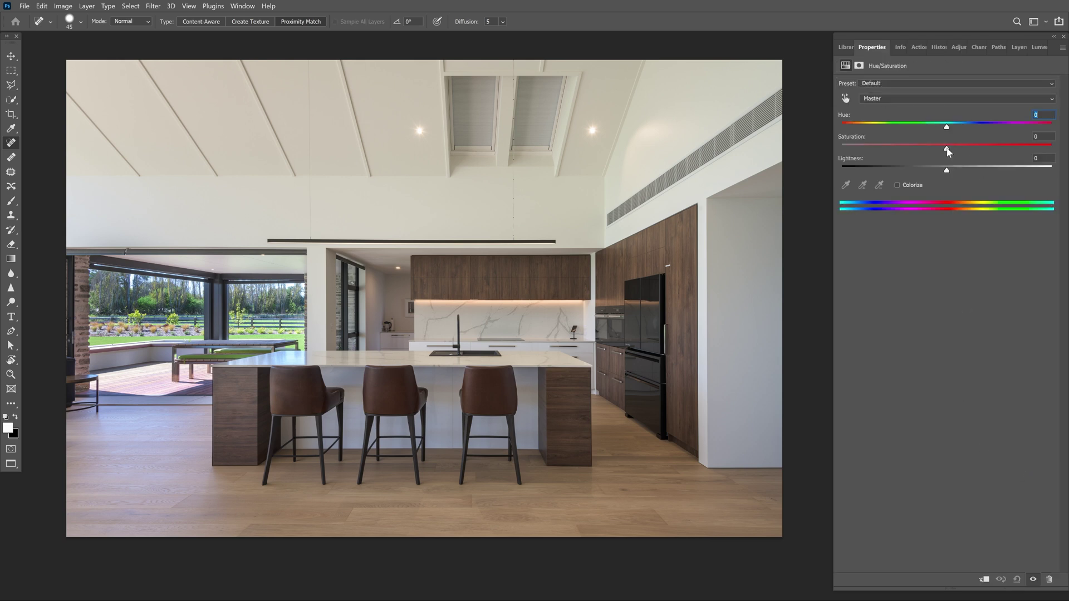
drag(952, 148, 1048, 151)
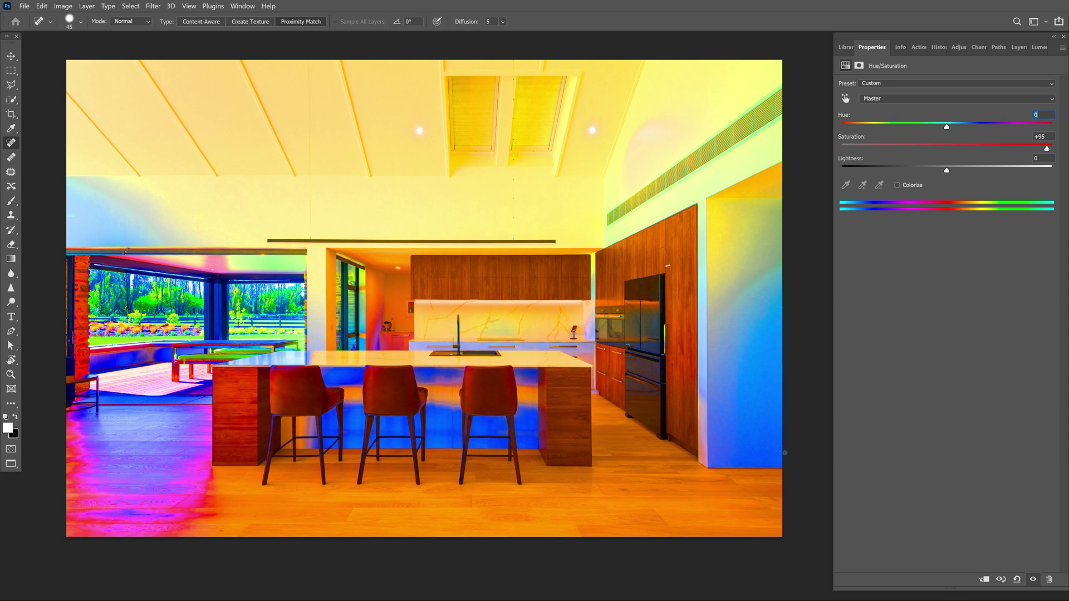
key(F7)
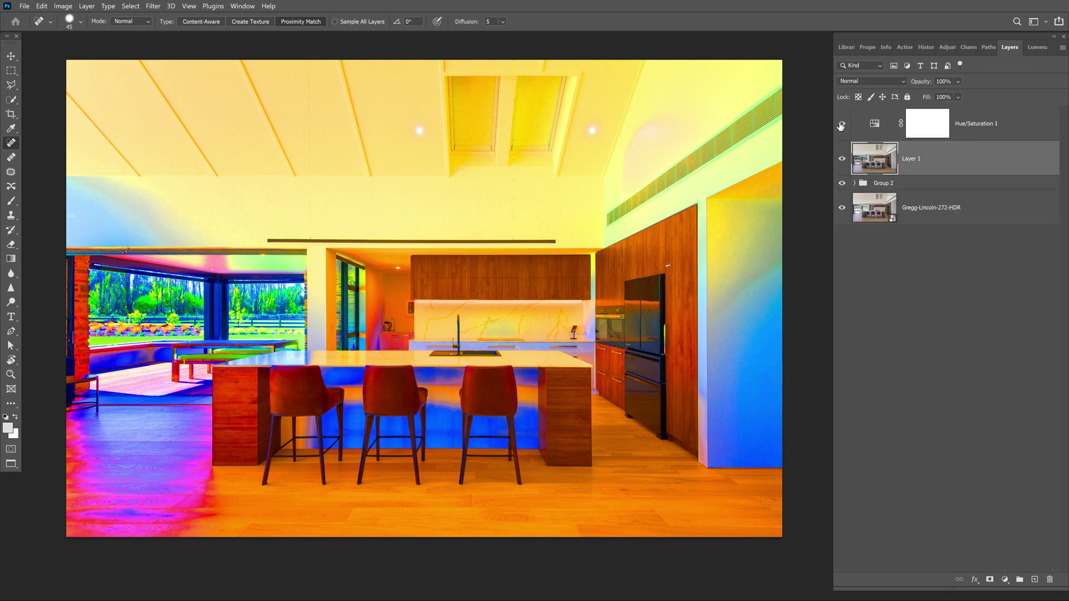
click(841, 124)
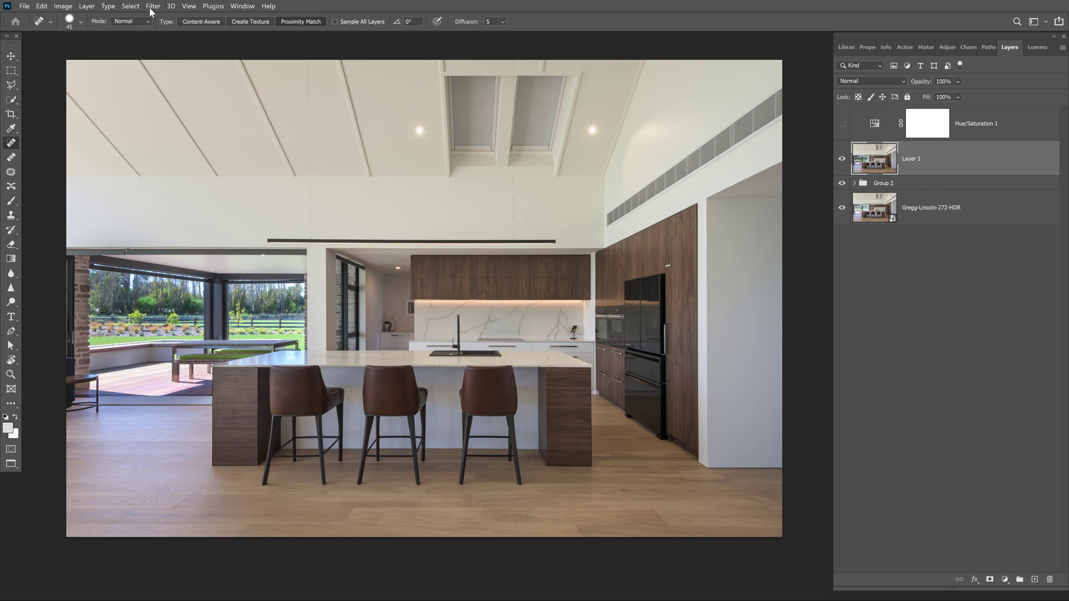
In Color Range, sample the white ceiling and add the walls, island and lower cabinets
click(130, 6)
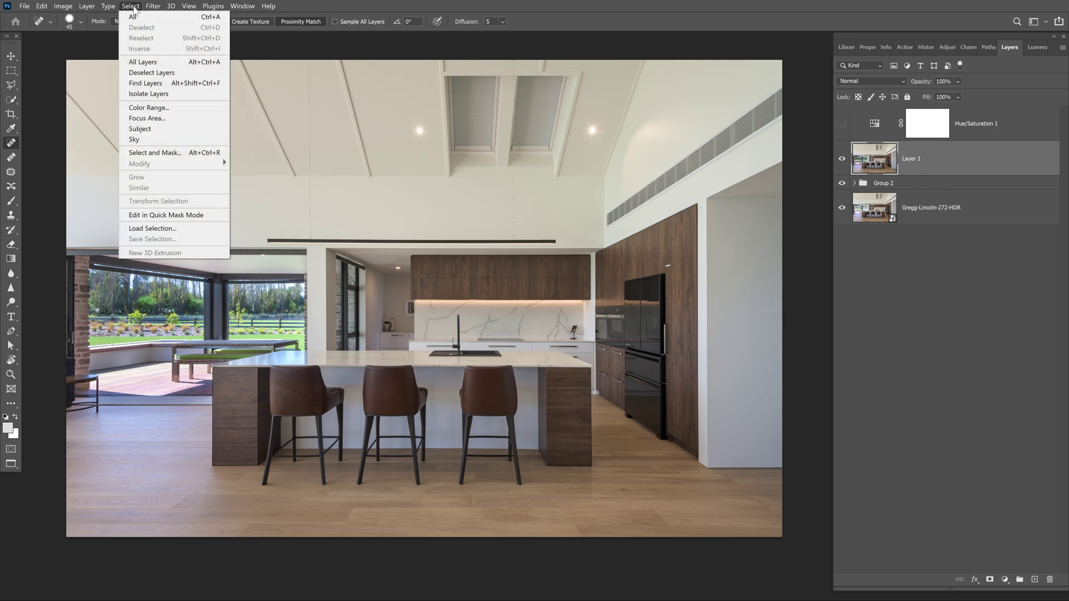
click(160, 110)
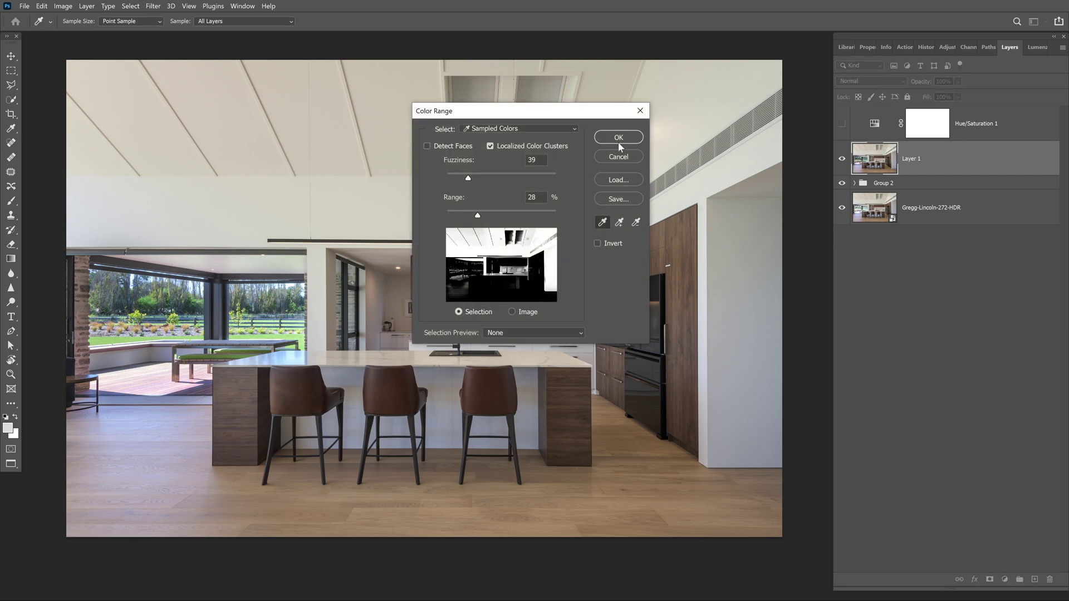
drag(519, 107, 928, 248)
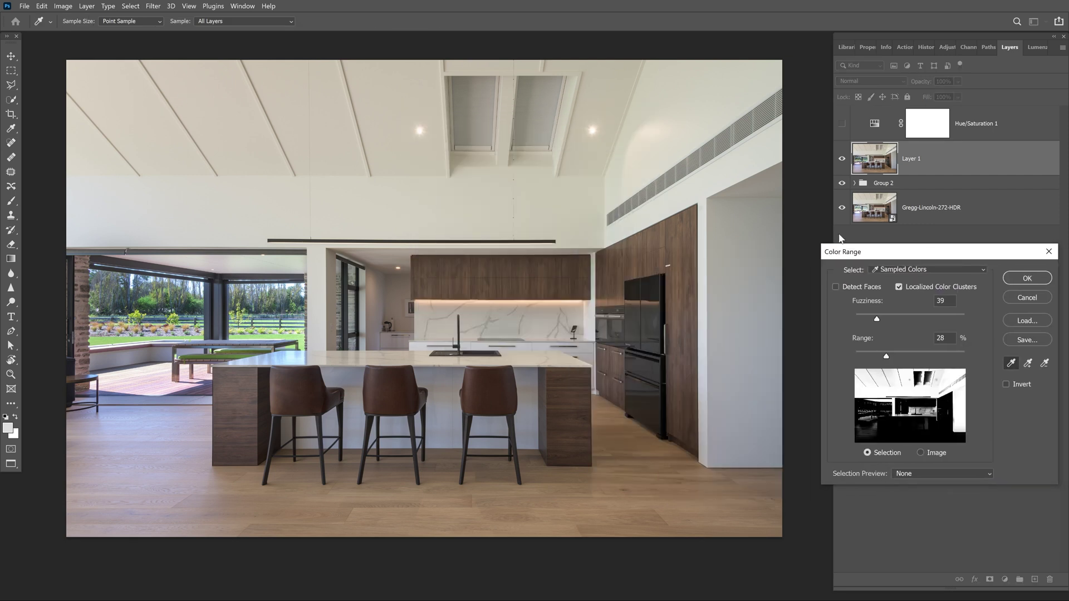
click(168, 125)
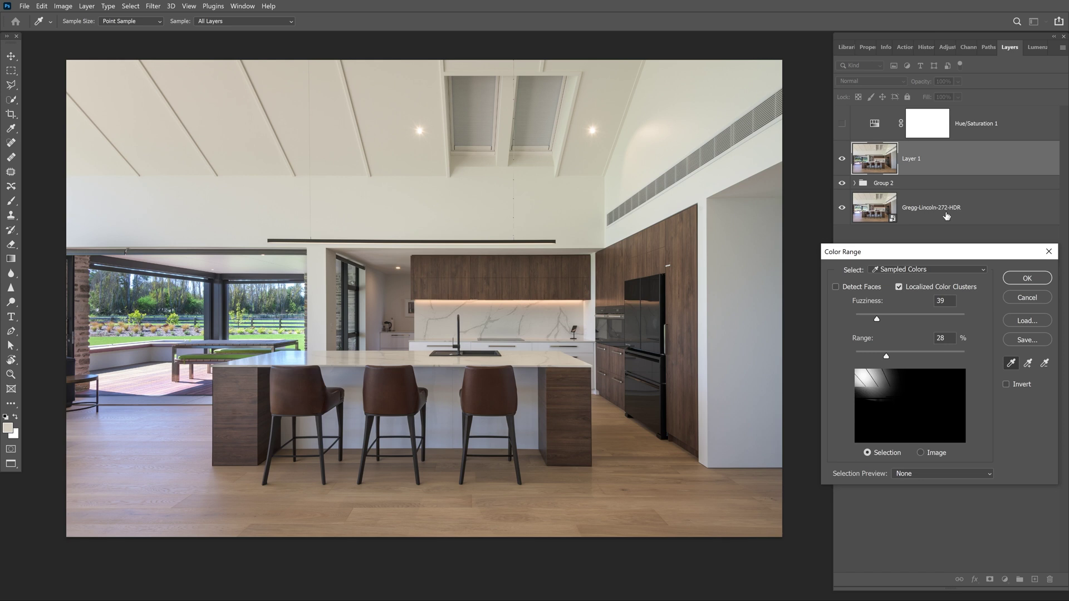
click(1028, 363)
mouse_move(214, 99)
mouse_down()
mouse_move(262, 174)
mouse_move(204, 196)
mouse_move(236, 174)
mouse_move(100, 198)
mouse_move(251, 198)
mouse_move(286, 100)
mouse_move(328, 111)
mouse_move(394, 102)
mouse_move(432, 200)
mouse_move(508, 189)
mouse_move(564, 195)
mouse_move(610, 128)
mouse_move(778, 186)
mouse_up()
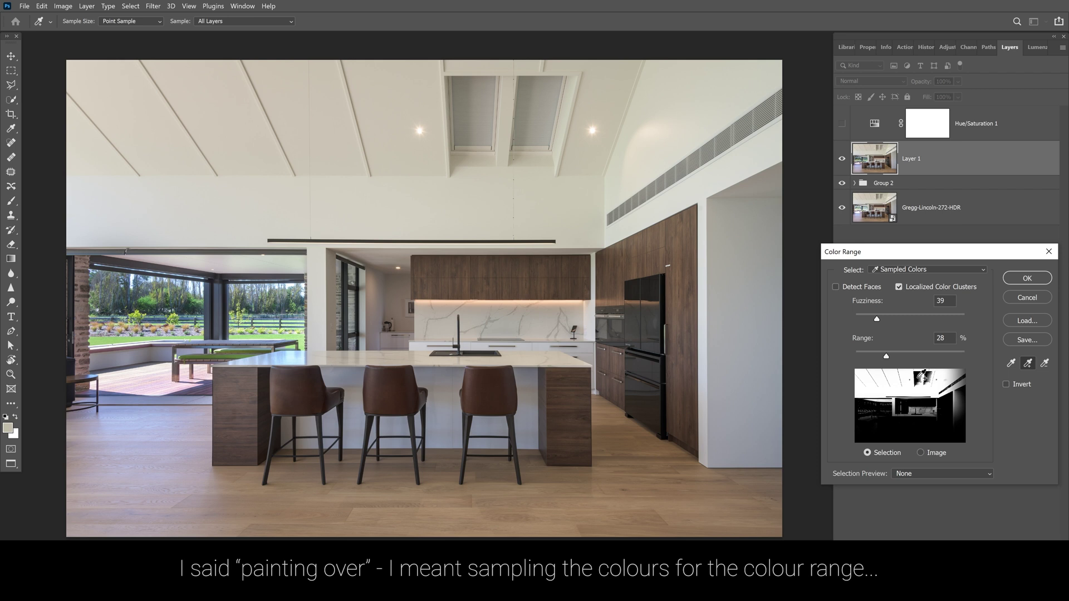
click(738, 90)
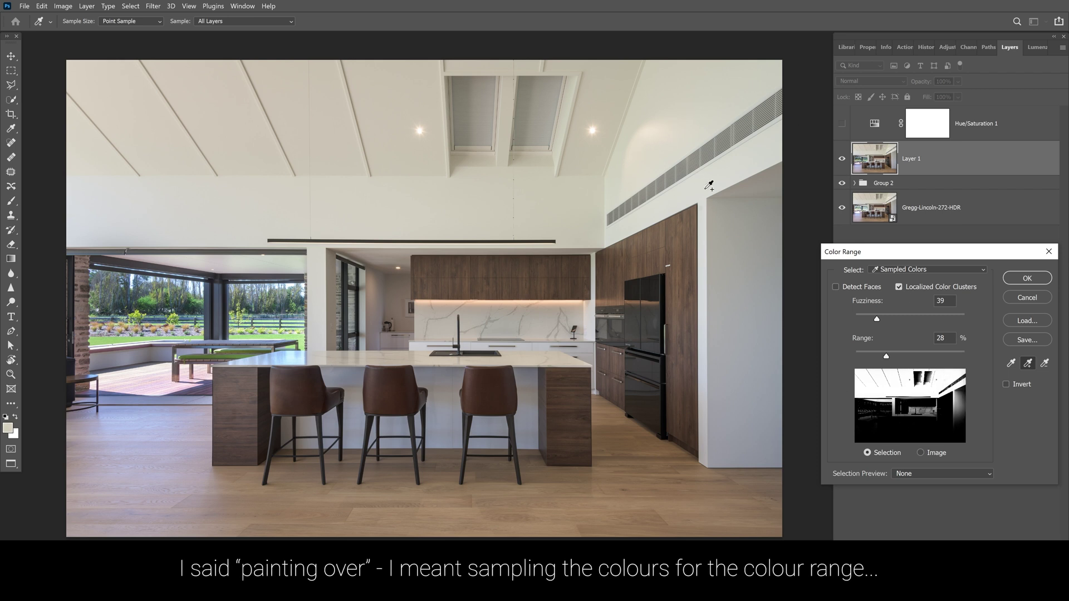
click(718, 222)
click(473, 349)
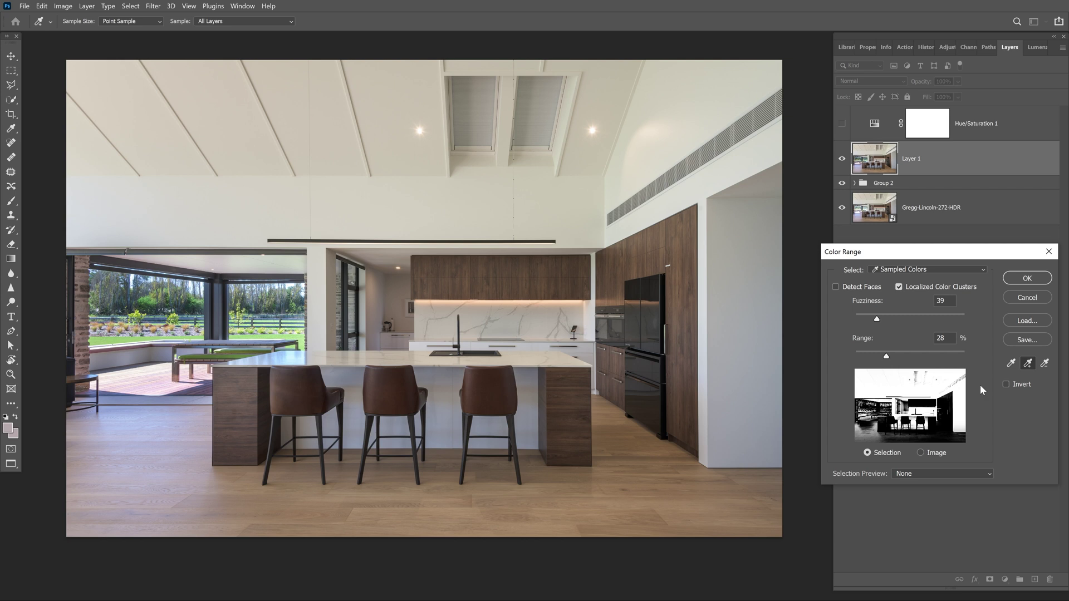
Subtract the wooden floor and deck from the sample and confirm the selection (Fuzziness 39, Range 28%)
click(1045, 364)
click(90, 520)
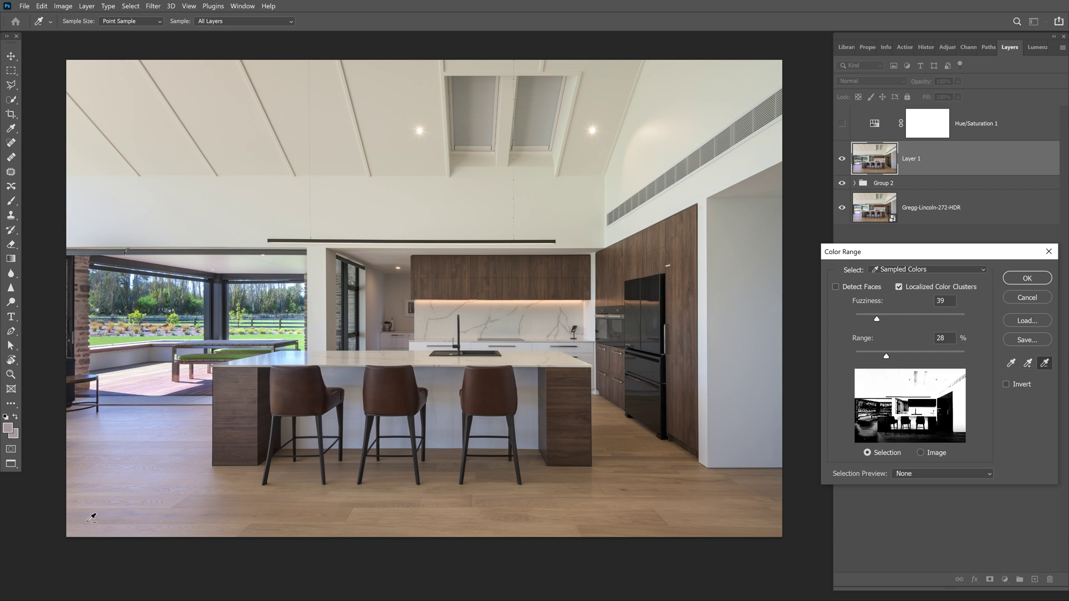
click(100, 498)
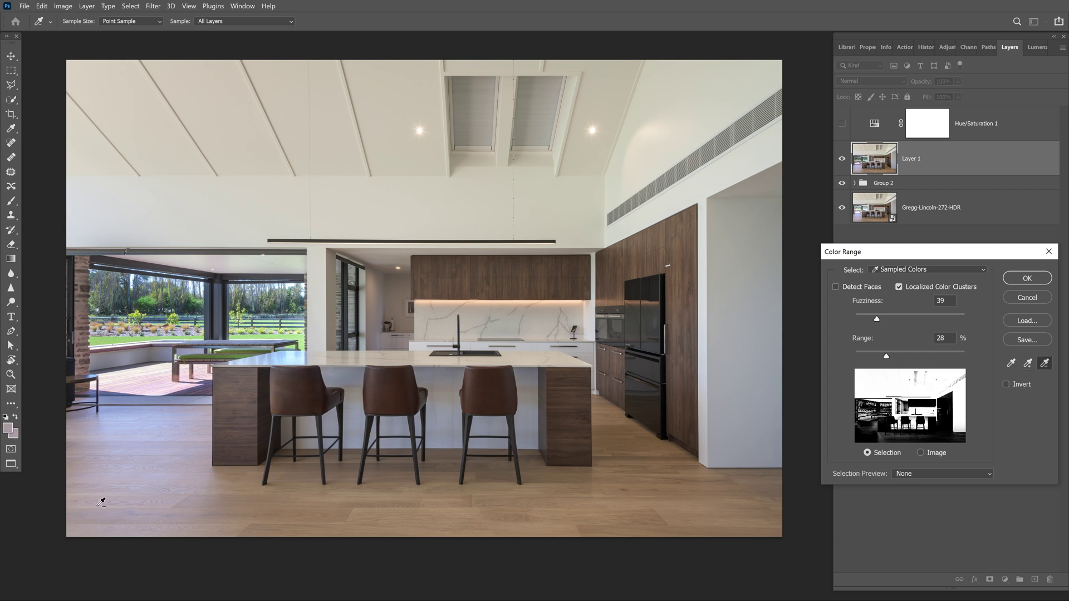
click(127, 496)
click(206, 510)
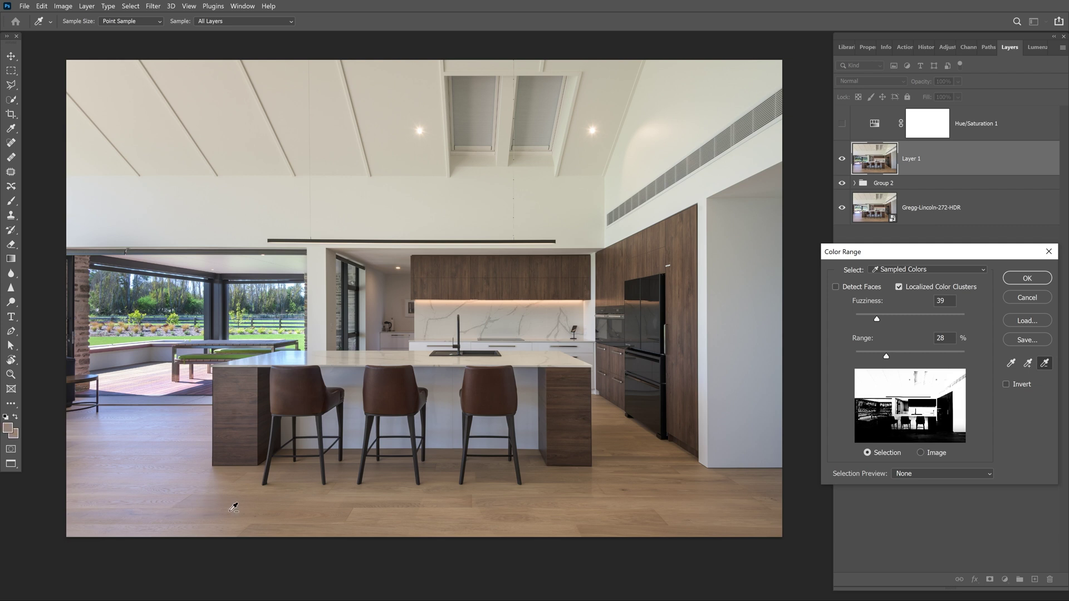
click(139, 393)
click(134, 387)
click(135, 387)
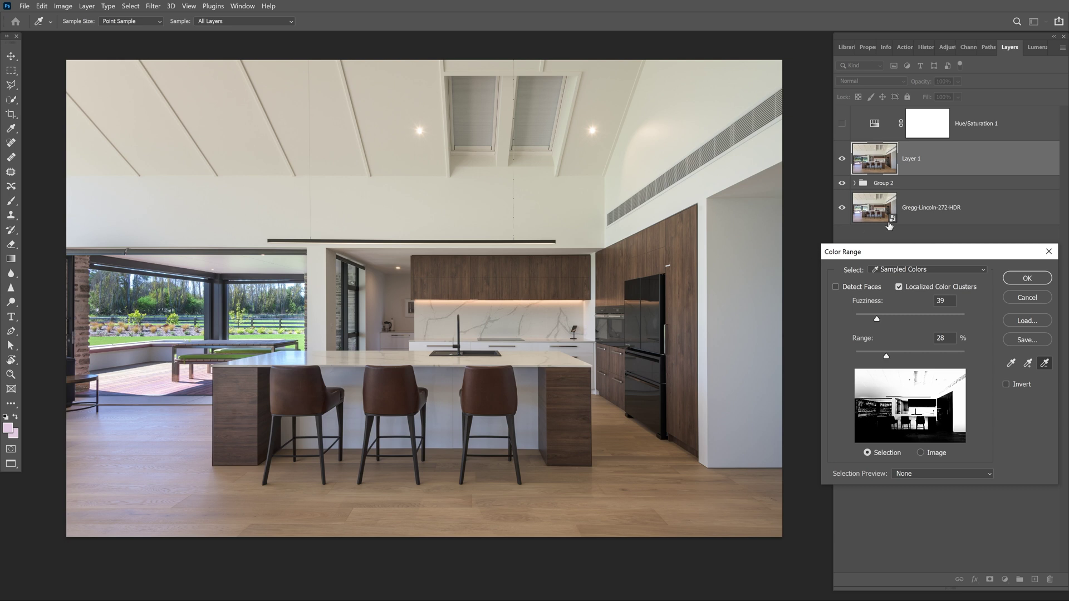
click(1027, 278)
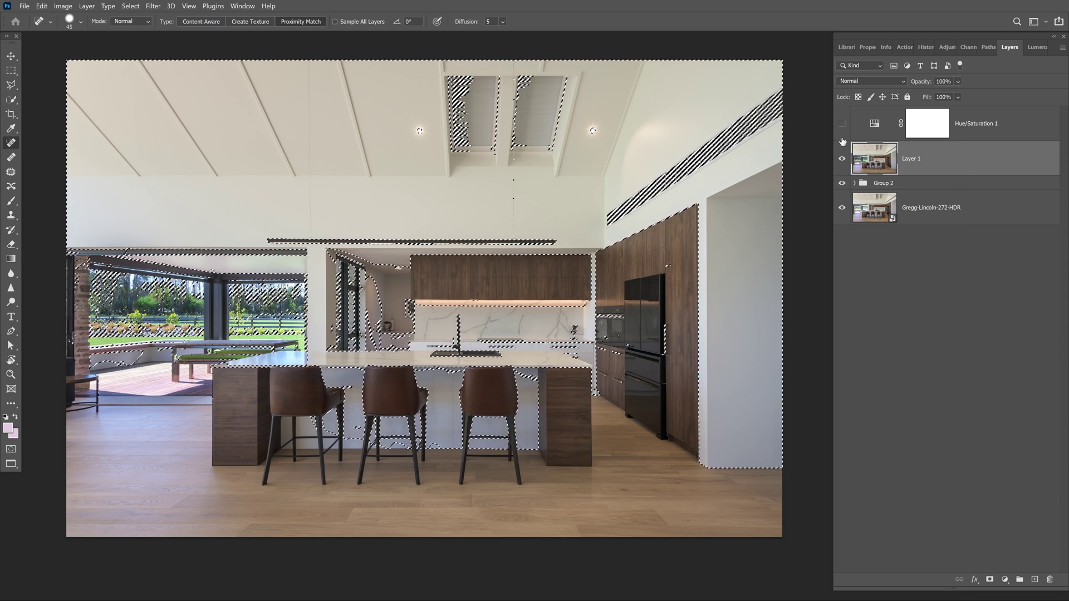
Add a Hue/Saturation adjustment to the selected white surfaces with Saturation lowered to -52
click(1005, 579)
click(989, 470)
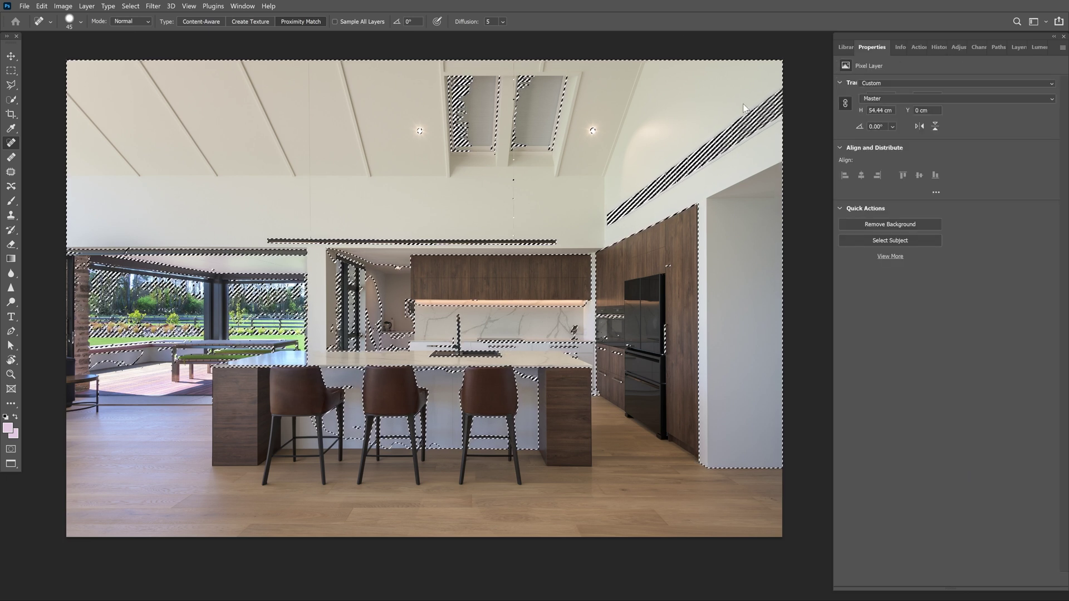
click(946, 149)
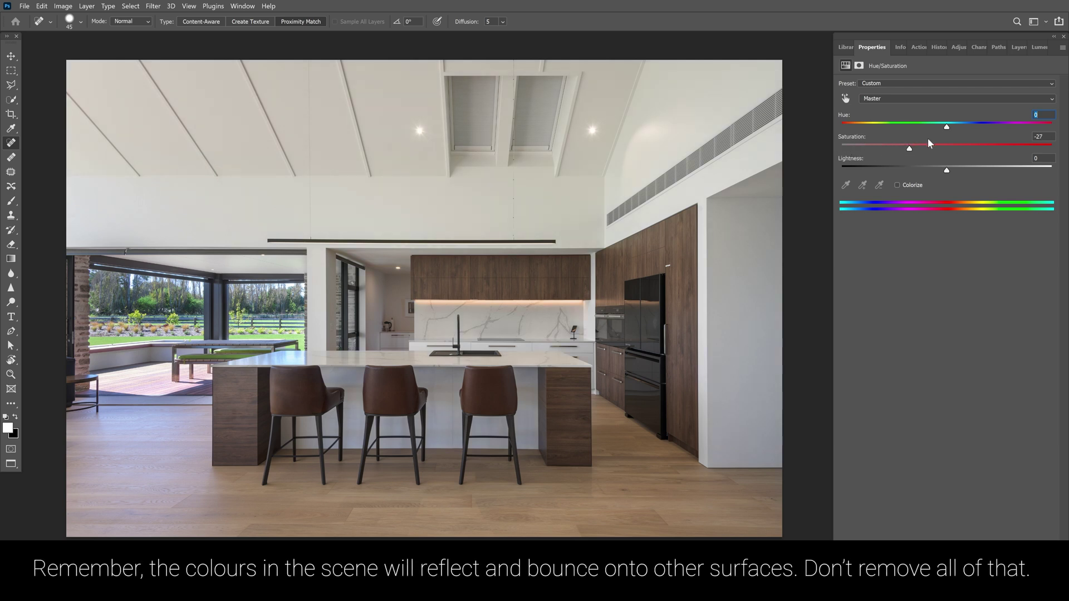
click(946, 148)
click(946, 148)
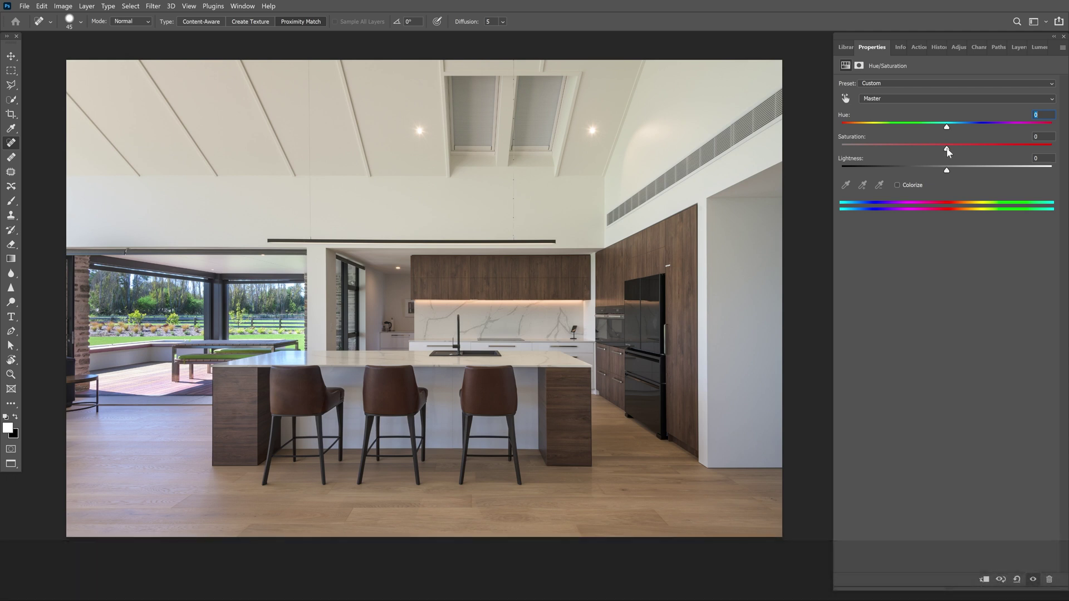
drag(947, 149, 924, 154)
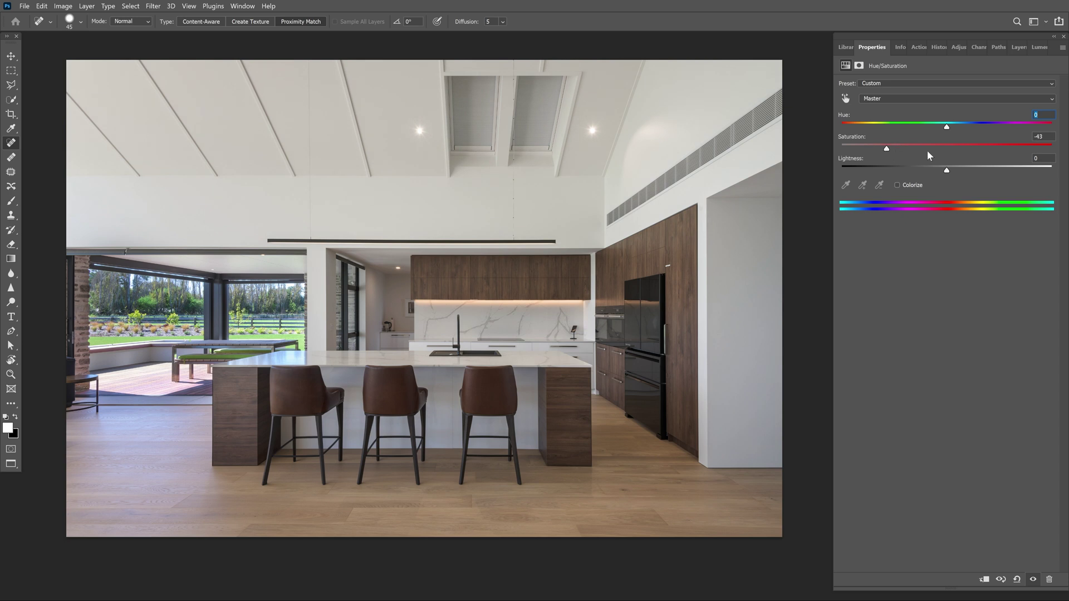
drag(997, 149, 897, 150)
click(1018, 47)
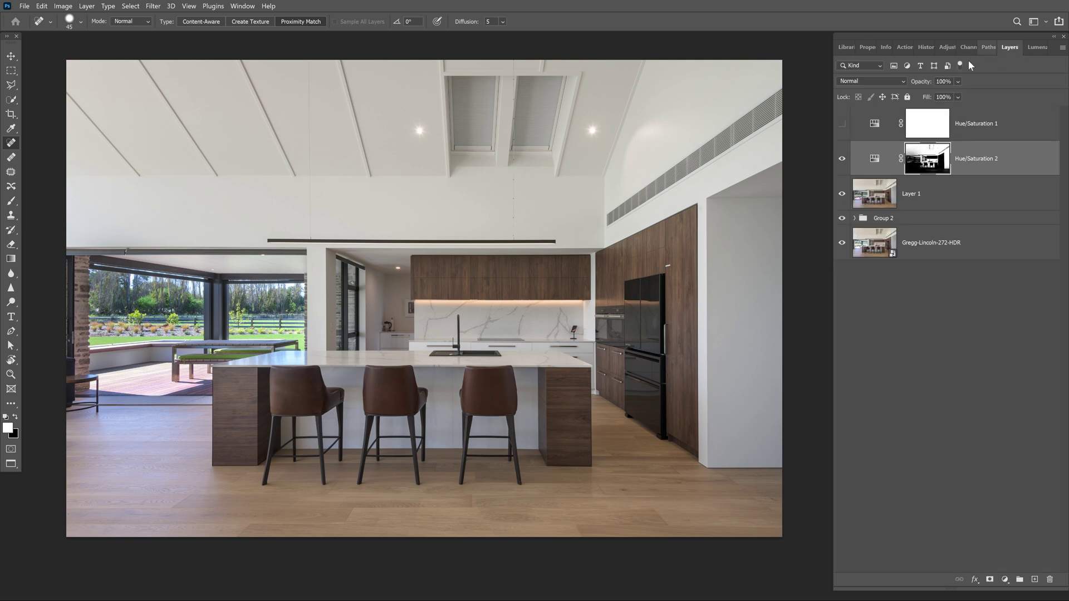
Show only the original base photo to compare with the retouched kitchen, then restore all layers
alt+click(841, 245)
alt+click(841, 248)
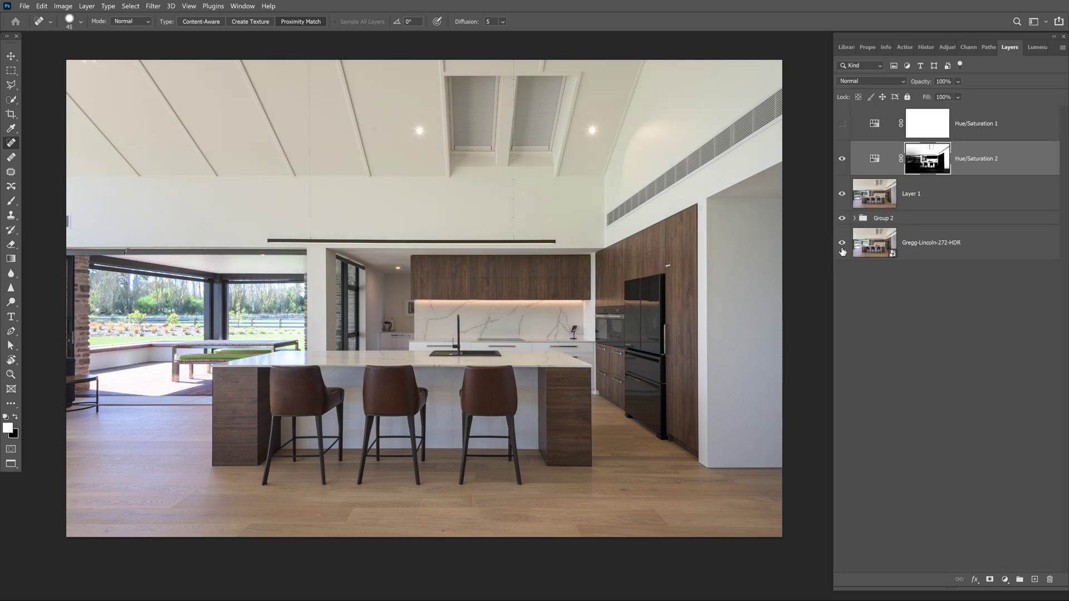
alt+click(844, 251)
alt+click(842, 245)
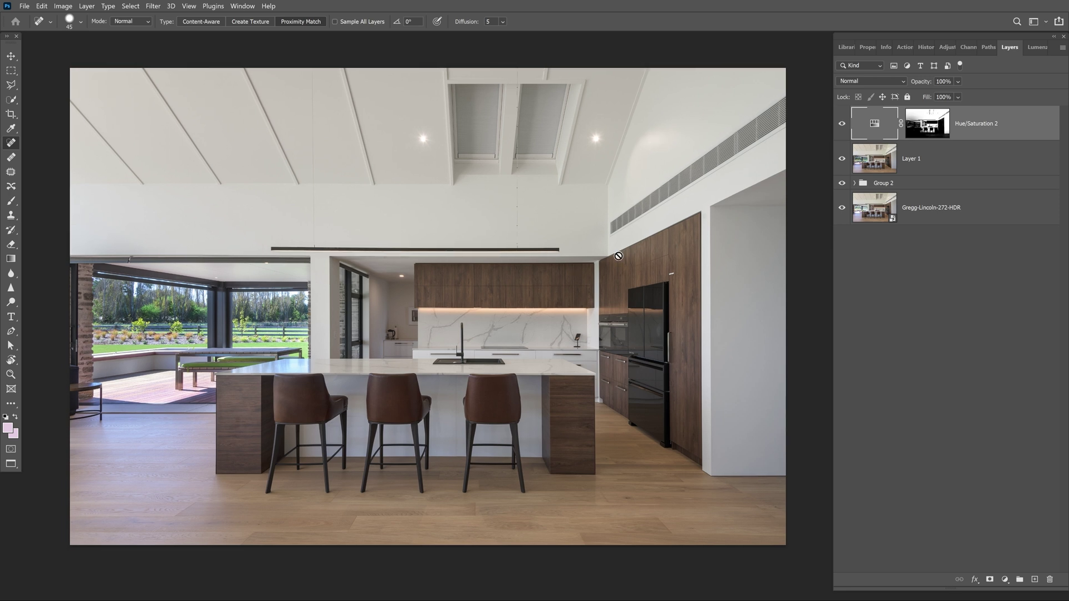
Zoom in to inspect the wood cabinet grain, then zoom back out to the whole kitchen
click(524, 277)
click(586, 244)
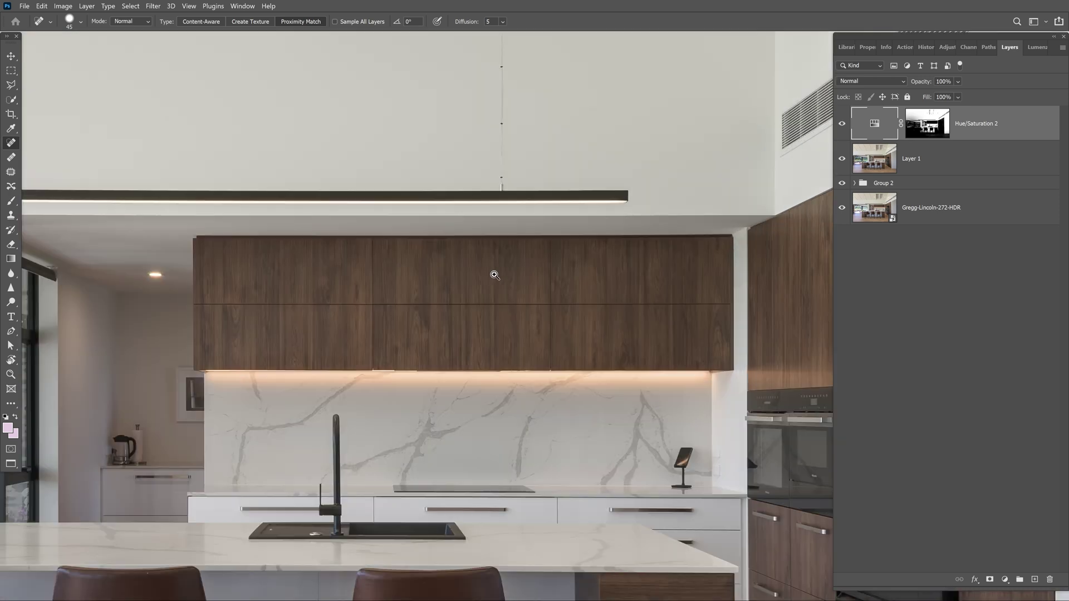
click(600, 242)
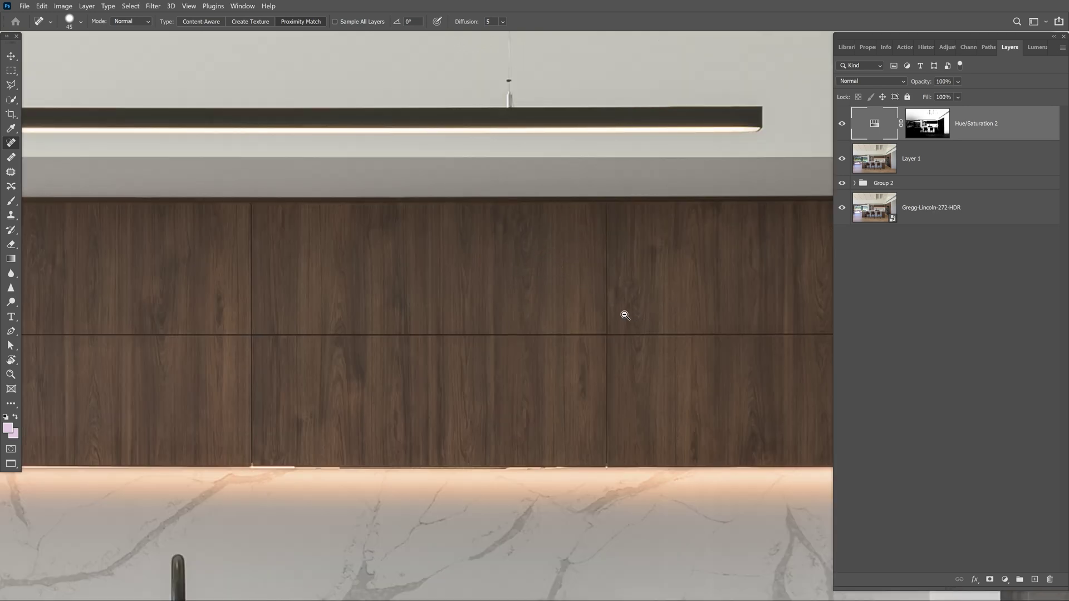
scroll(624, 315, down, 3)
scroll(625, 315, down, 3)
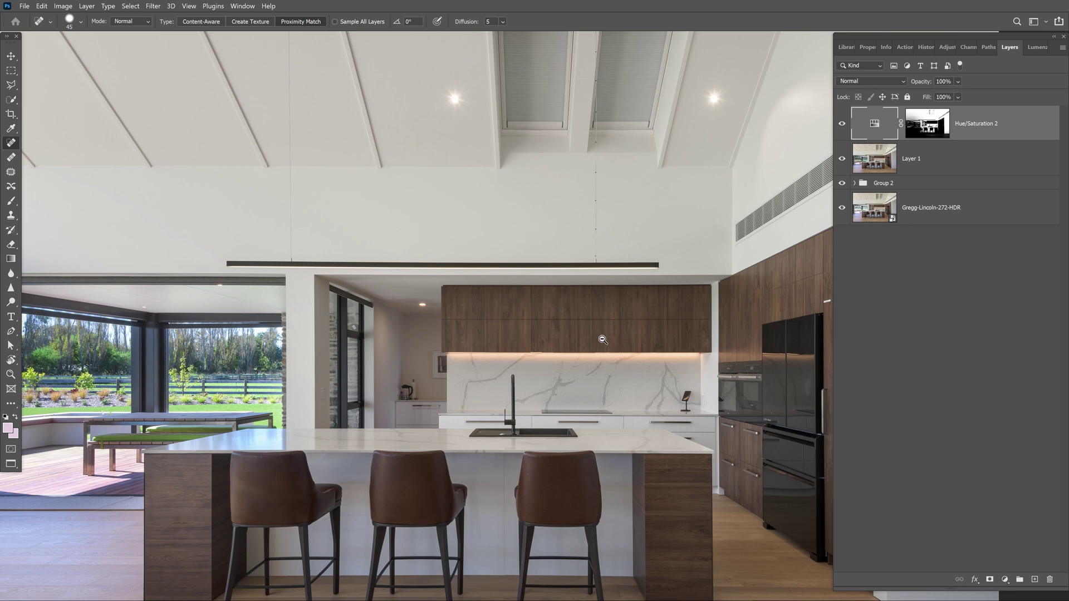
scroll(634, 321, down, 1)
drag(646, 326, 569, 289)
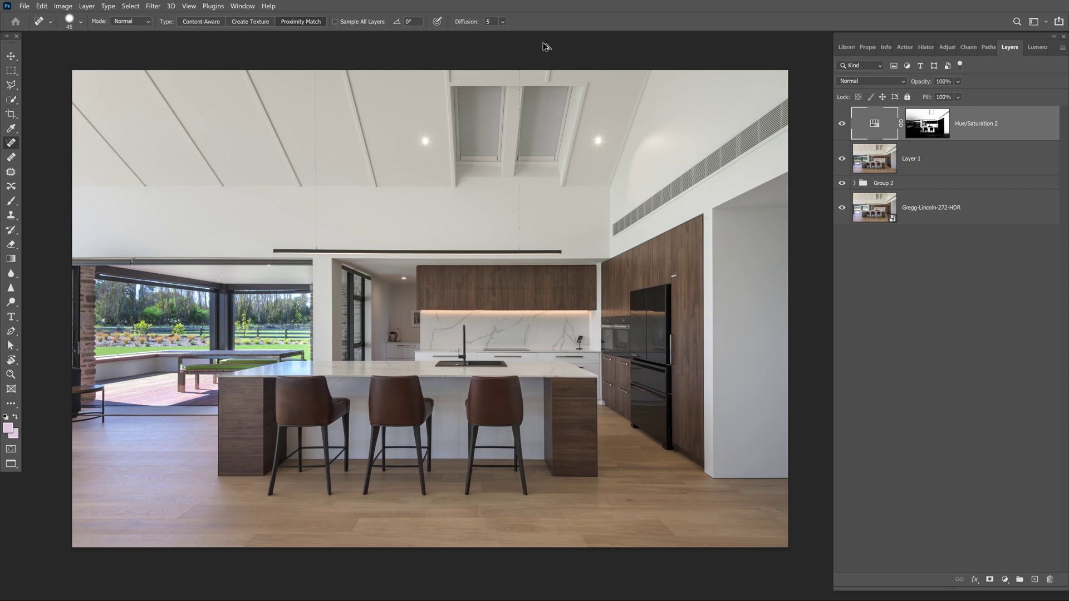
Stamp the visible layers into a new top layer and launch Filter > Skylum Software > Luminar AI
key(ctrl+alt+shift+e)
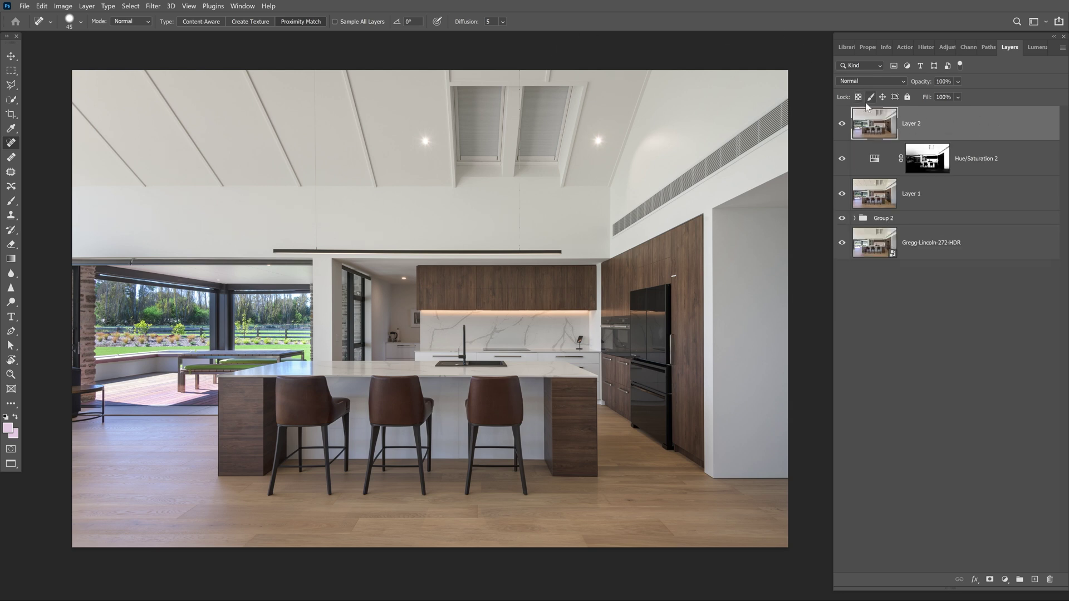
click(152, 5)
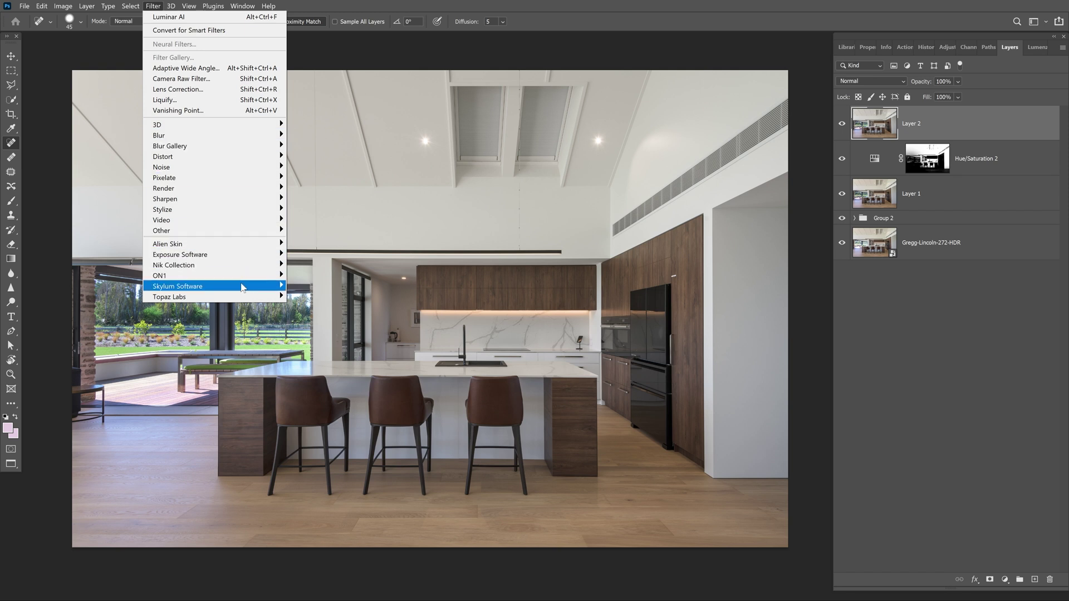
mouse_move(232, 291)
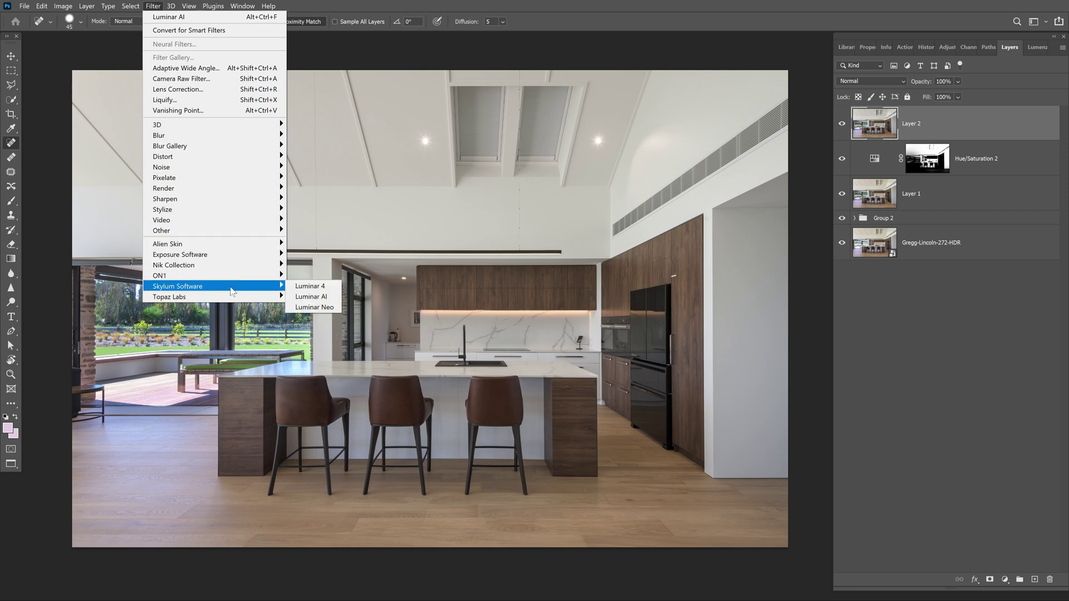
click(312, 297)
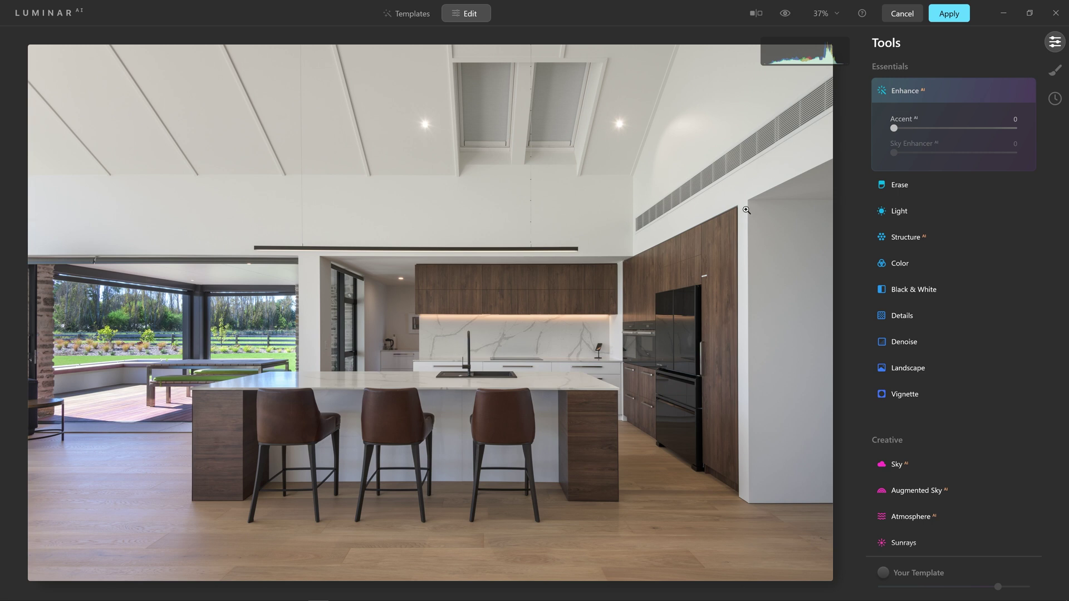
Set Enhance AI Accent to about 40 and Structure AI Amount to 19
drag(894, 128, 920, 128)
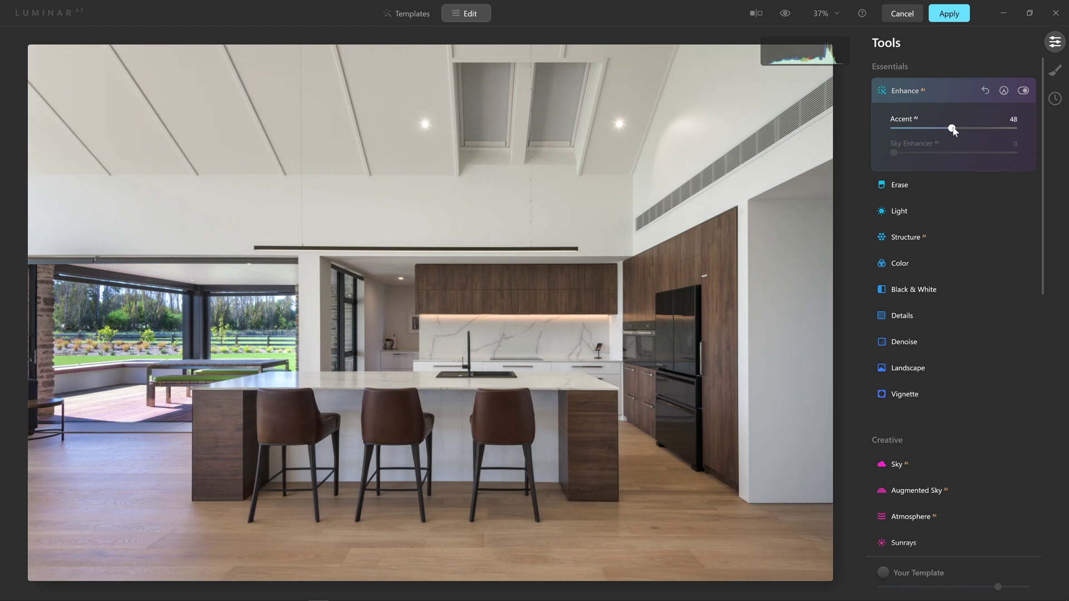
drag(995, 130, 939, 138)
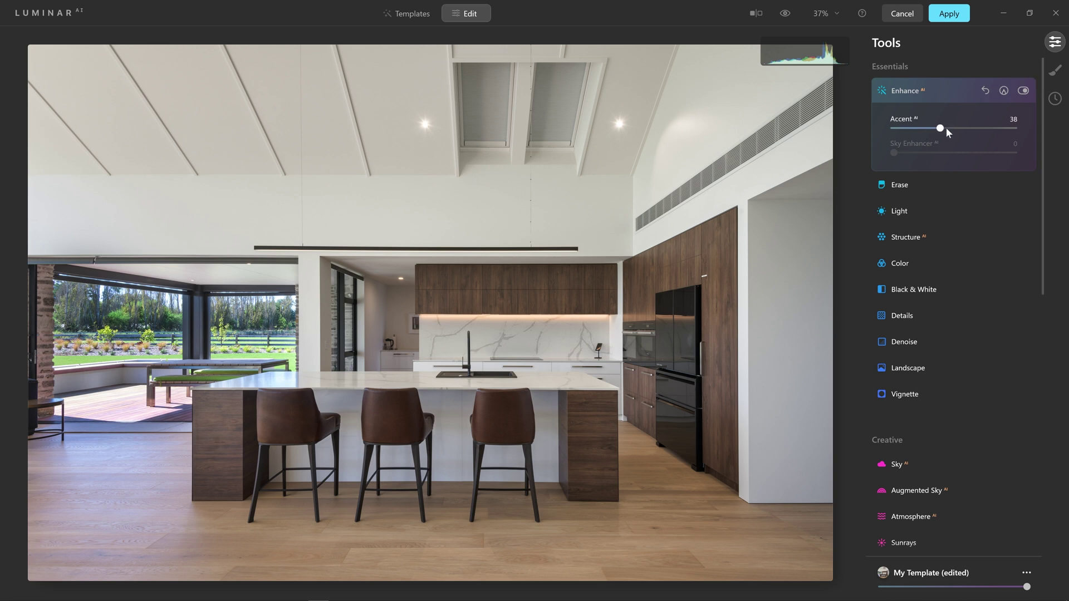
drag(947, 125, 934, 127)
click(919, 238)
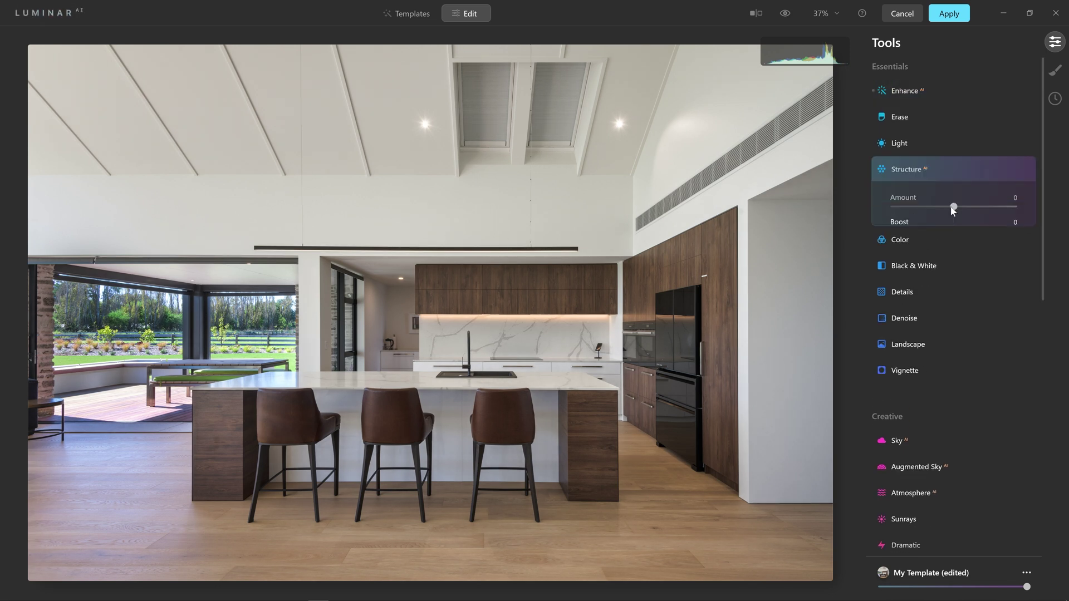
drag(953, 207, 968, 215)
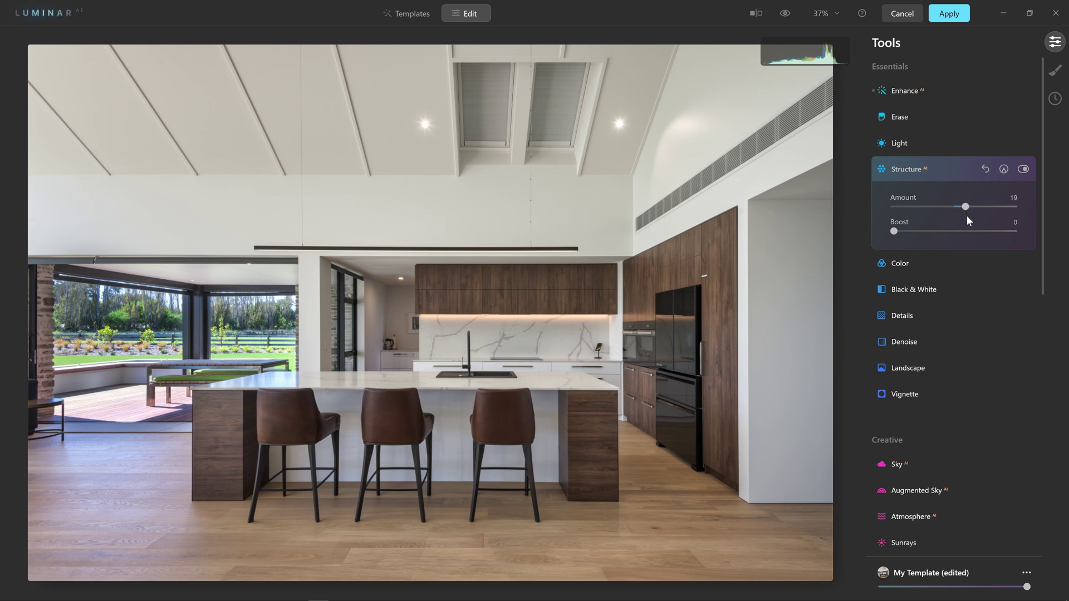
Set Details Sharpen to 51, Small Details to -10 and Large Details to 52
click(903, 313)
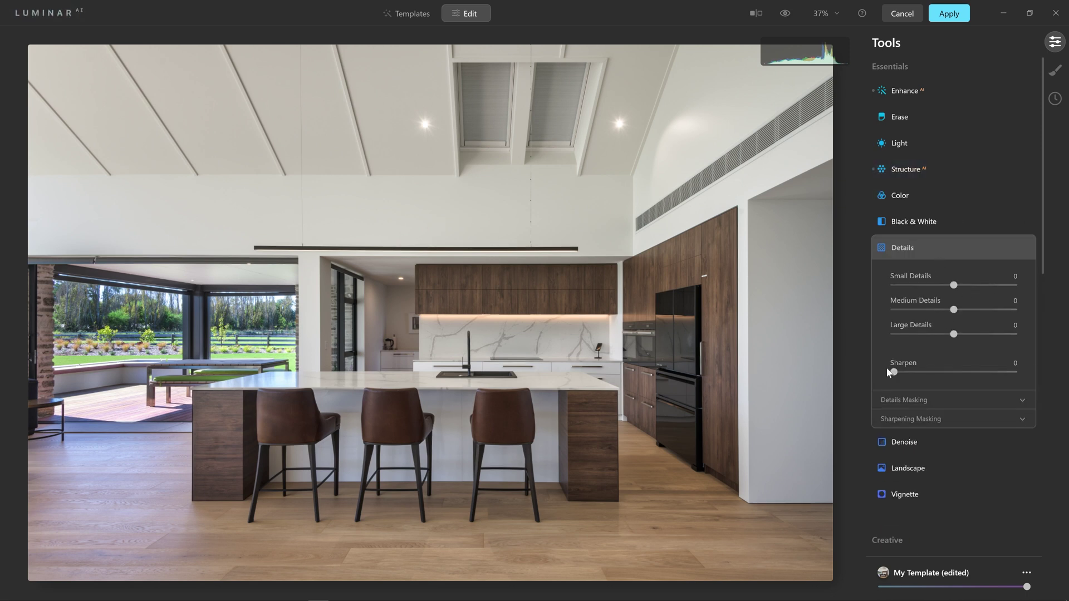
drag(892, 371, 955, 375)
mouse_move(960, 284)
mouse_down()
mouse_move(989, 285)
mouse_move(947, 287)
mouse_up()
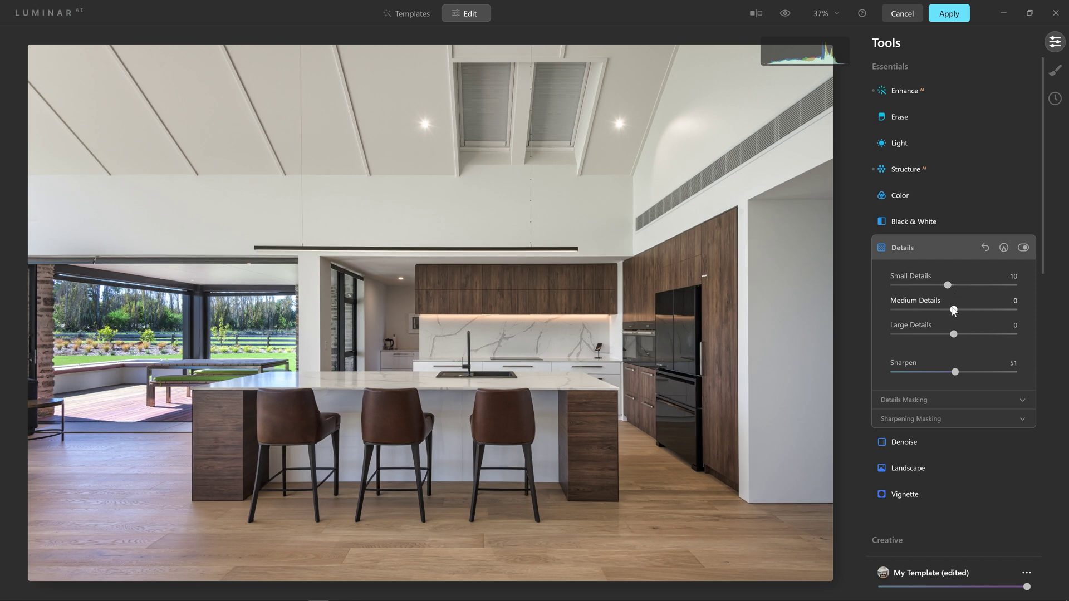
drag(959, 335, 985, 336)
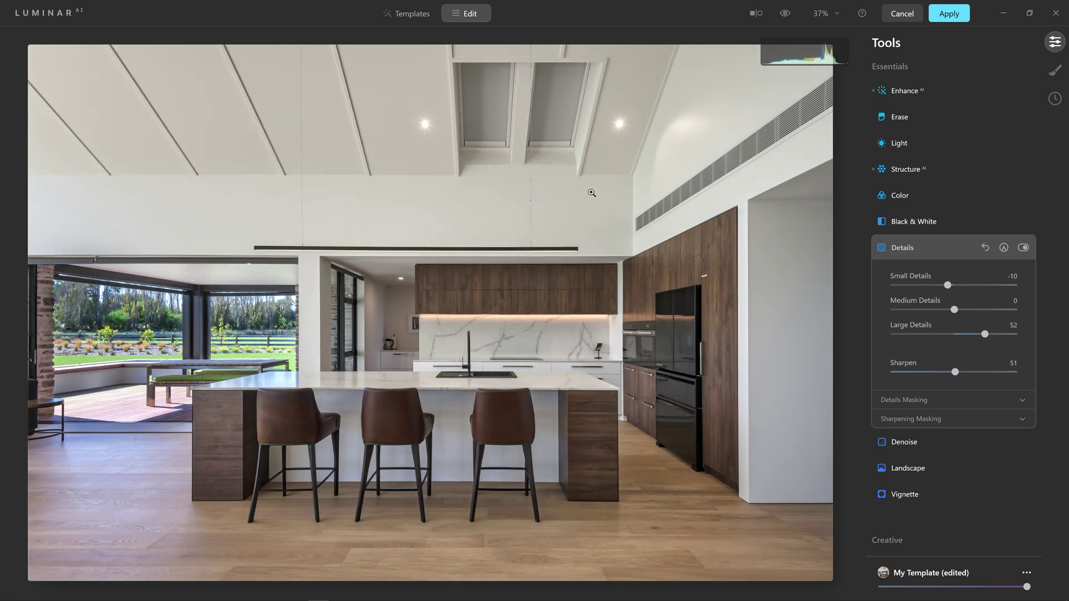
Check the cabinets at 100% with the before/after preview, then browse the Templates
click(591, 287)
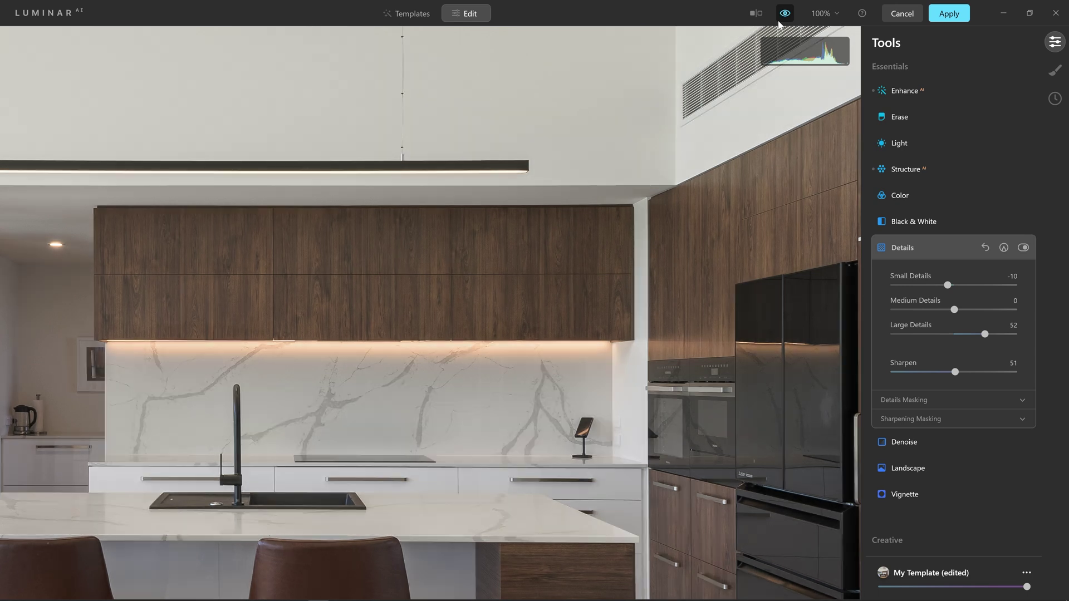
click(784, 13)
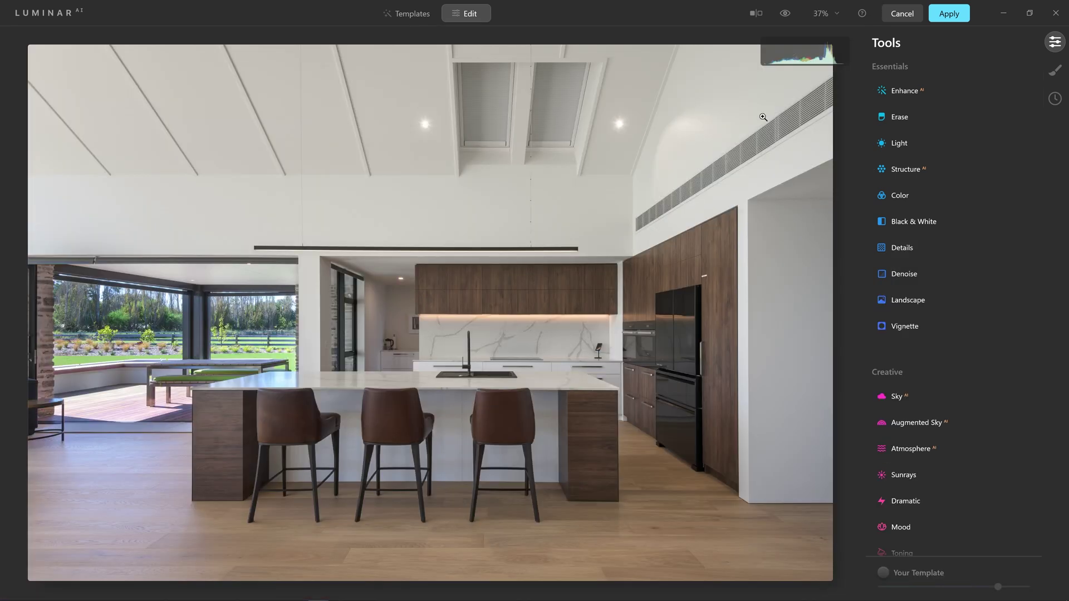
click(426, 20)
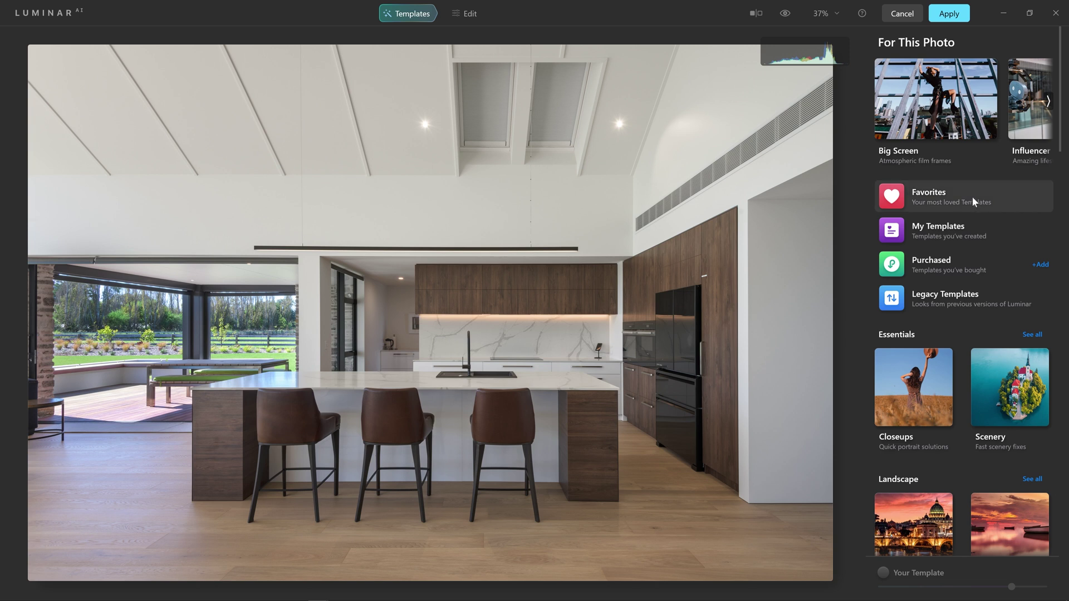
Apply the AT Architecture Enhancer V template from My Templates, check before/after, and return to Photoshop
click(950, 231)
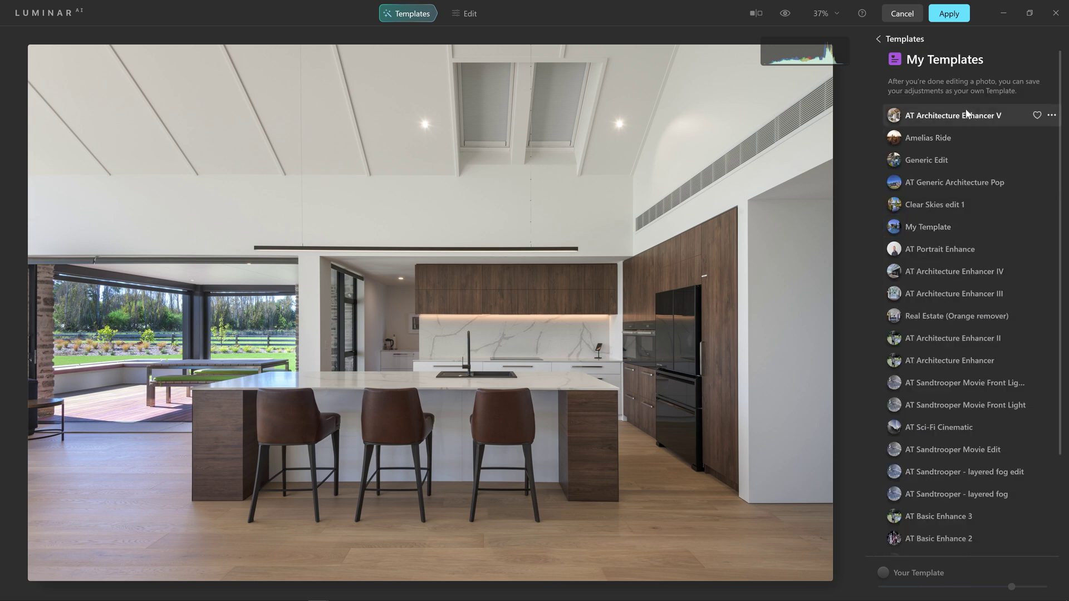
click(928, 117)
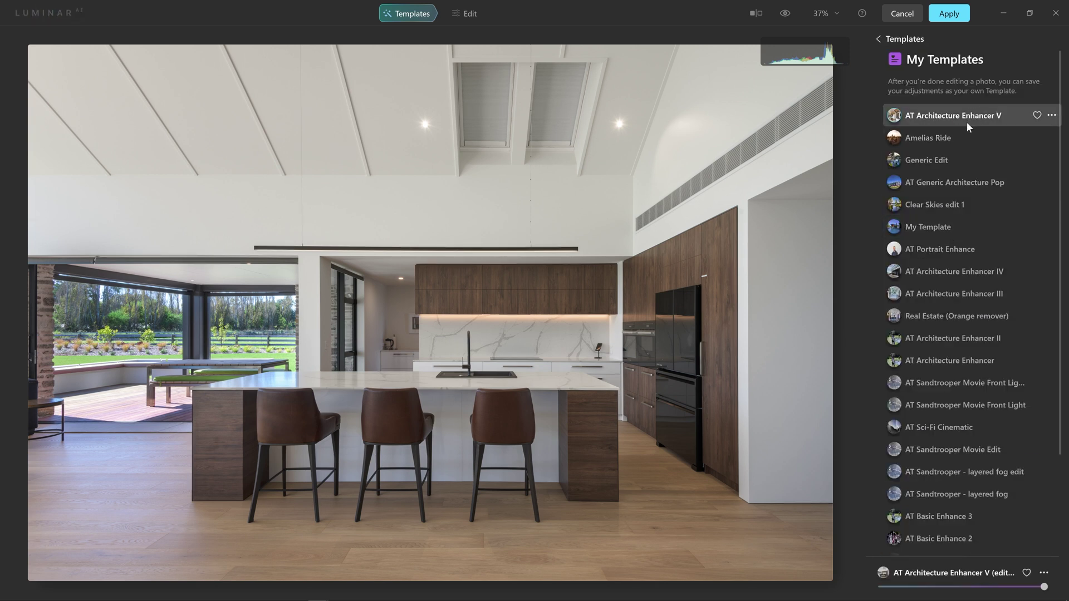
click(785, 13)
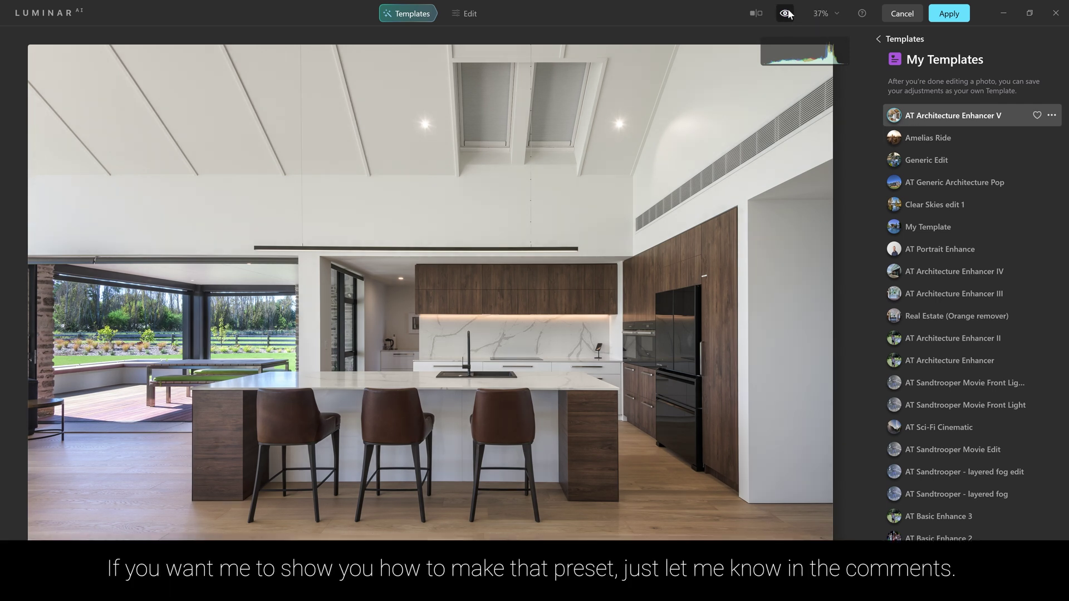
click(787, 12)
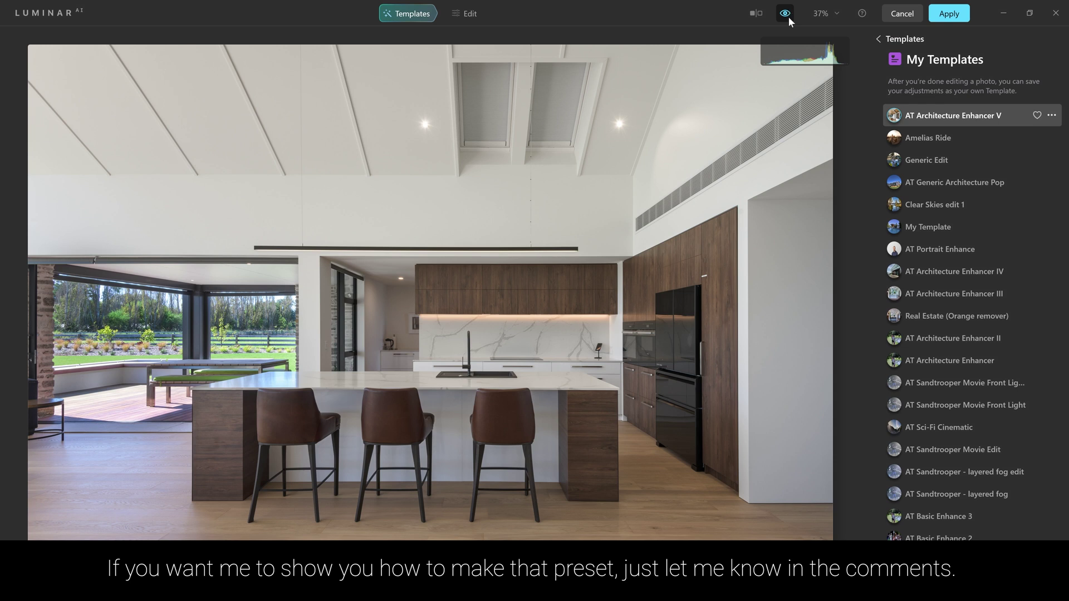
click(788, 17)
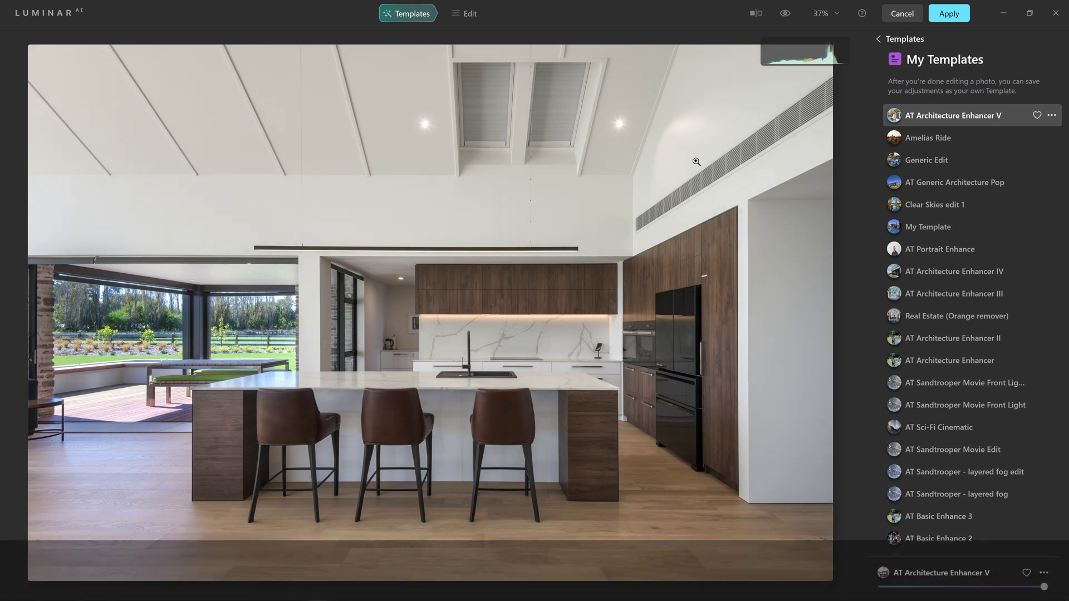
click(953, 12)
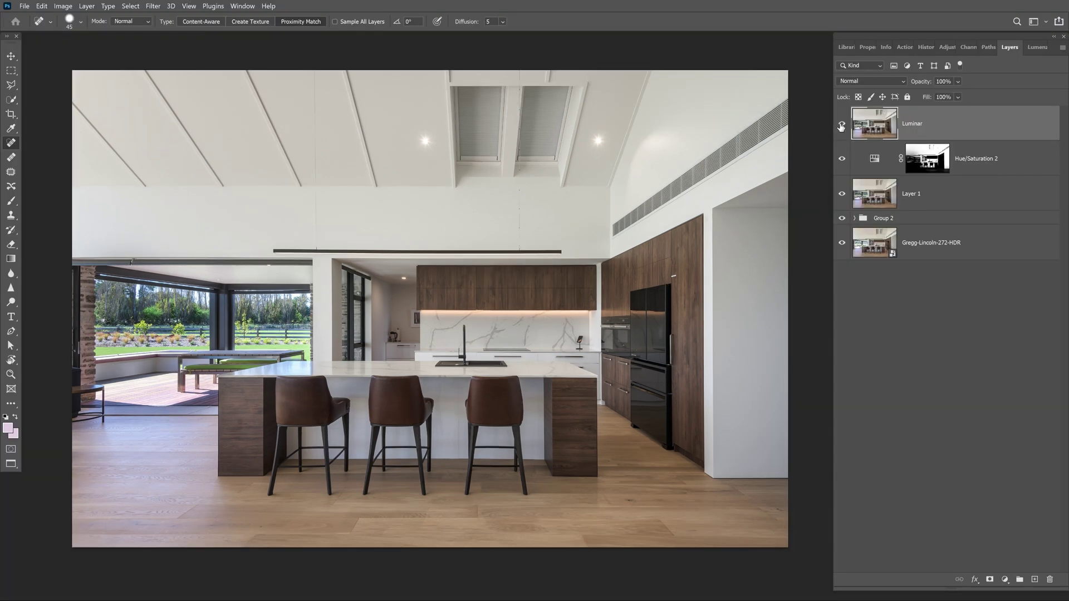
Compare the image with the Luminar layer hidden and shown, then set its opacity to 61%
click(841, 125)
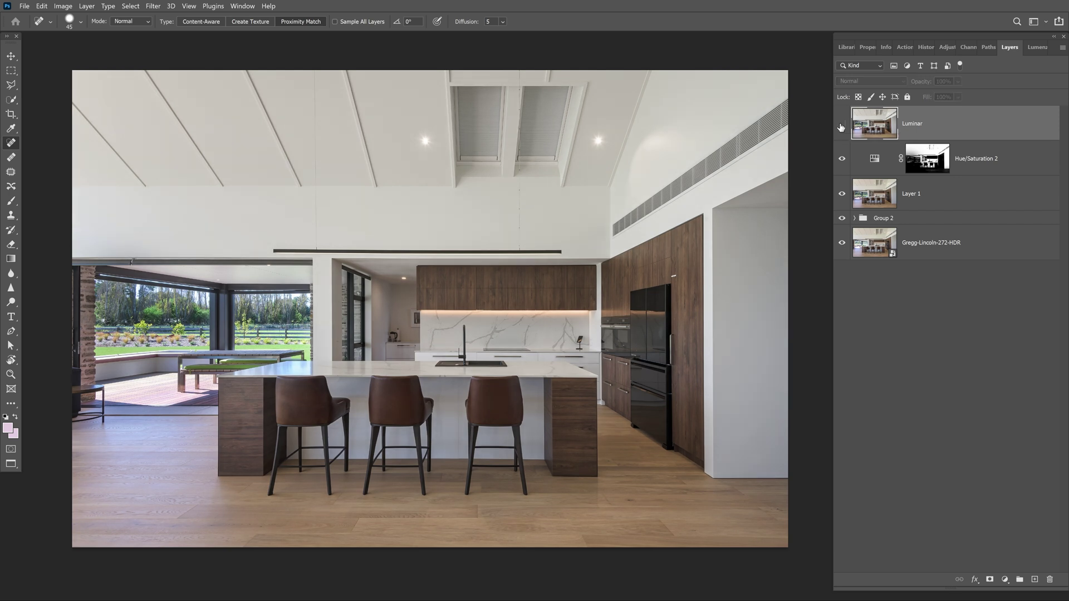
click(841, 124)
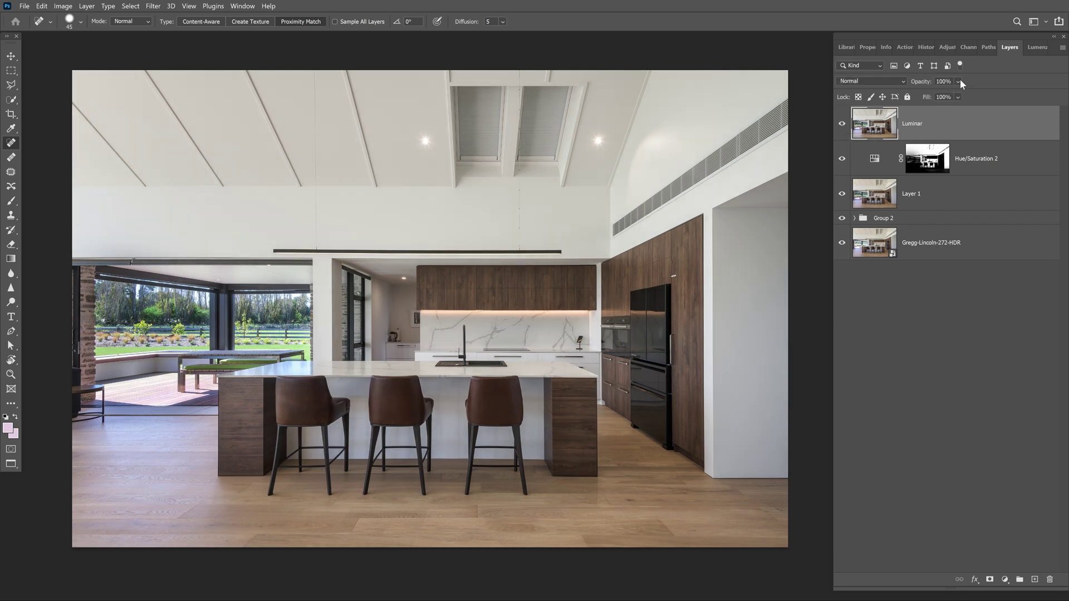
mouse_move(978, 98)
mouse_down()
mouse_move(963, 97)
mouse_move(986, 96)
mouse_up()
drag(960, 97, 966, 92)
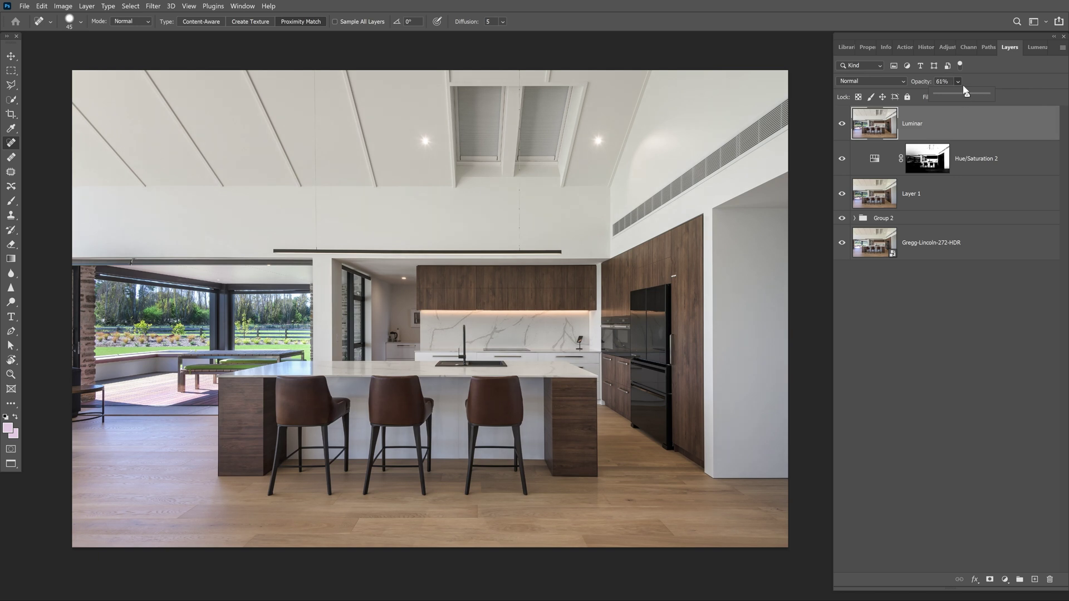